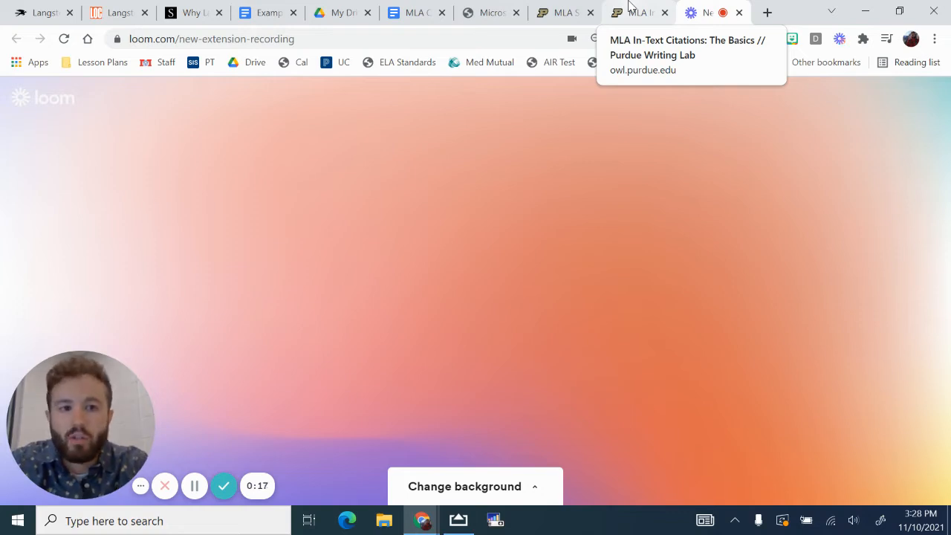
# Open the MLA sample paper PDF and go to its Works Cited page, marking the page title
pyautogui.click(585, 8)
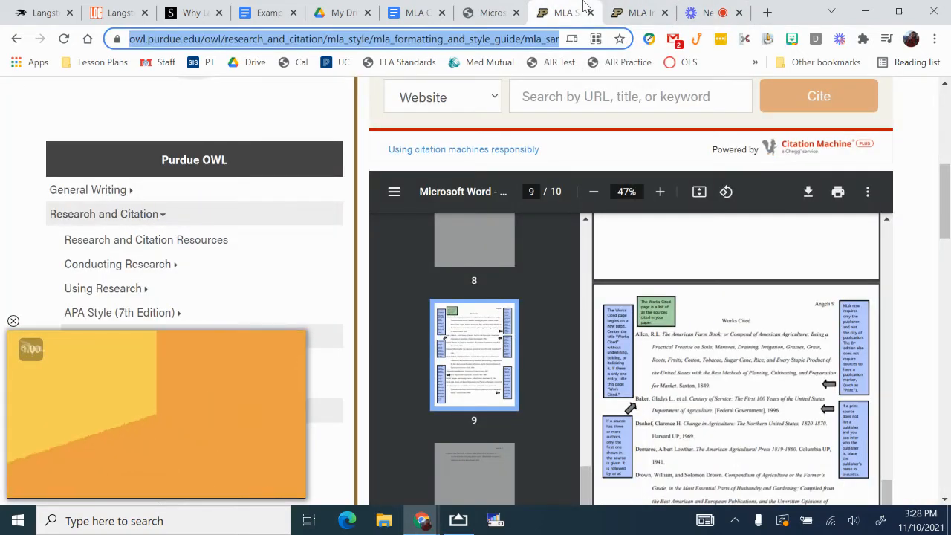
pyautogui.click(483, 9)
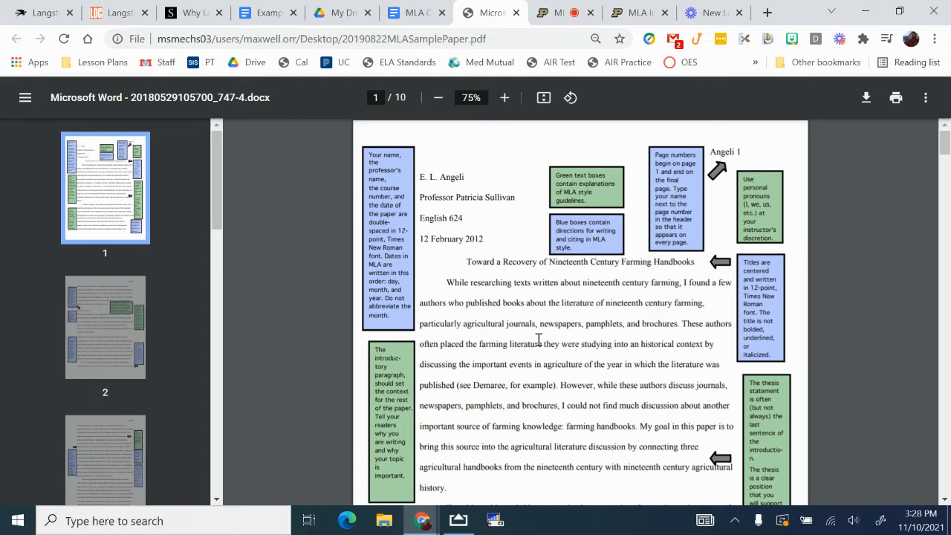
pyautogui.scroll(-1, 599, 326)
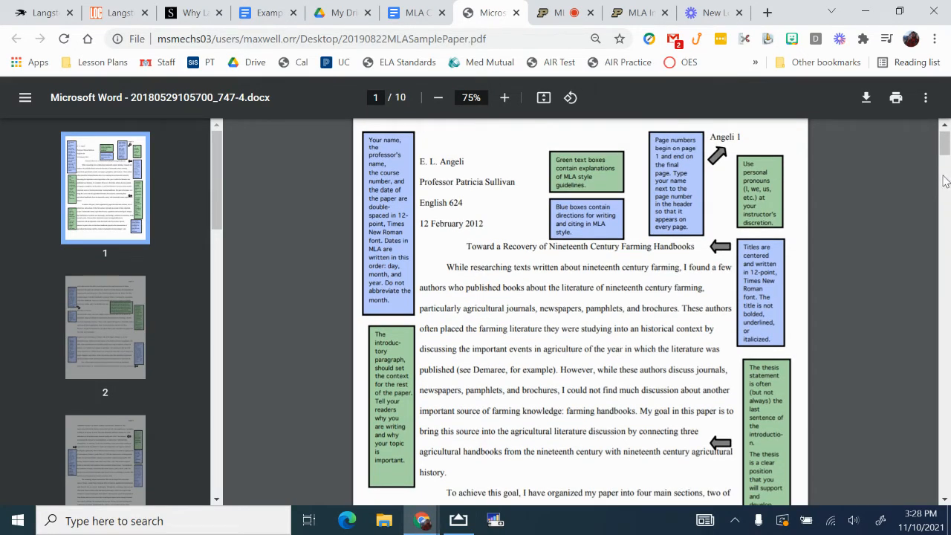
pyautogui.moveTo(943, 145); pyautogui.dragTo(909, 434)
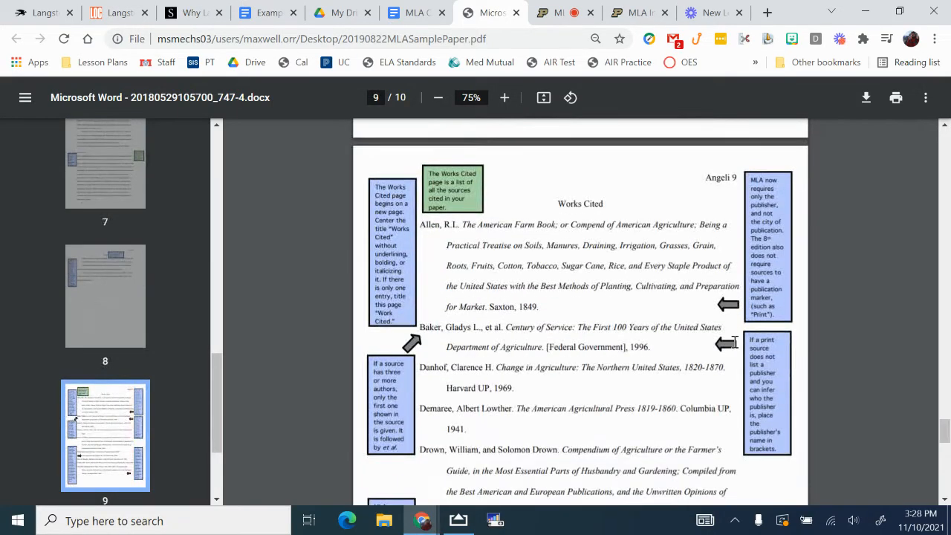
pyautogui.tripleClick(584, 204)
pyautogui.scroll(-1, 553, 208)
pyautogui.click(541, 259)
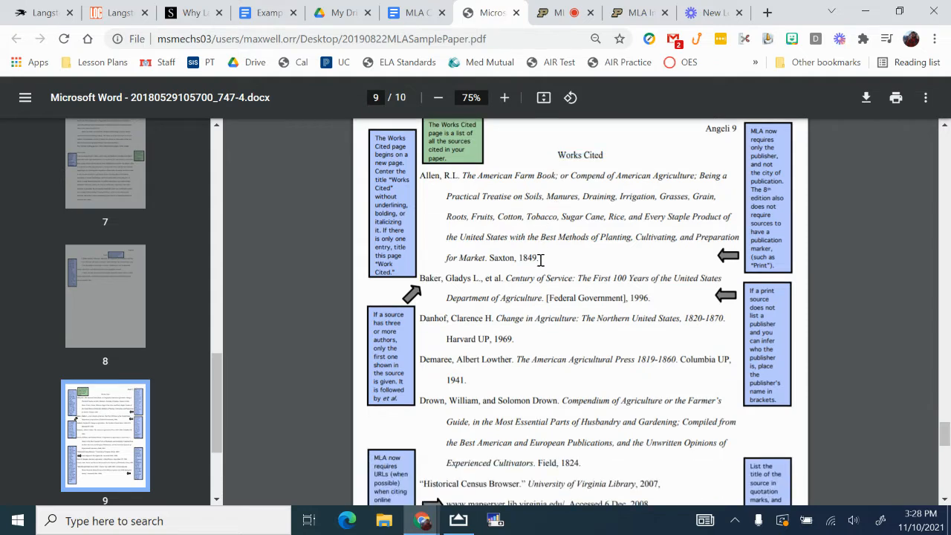
# Examine the Works Cited entries one by one, highlighting the first book entries and continuing to the online sources
pyautogui.moveTo(541, 260); pyautogui.dragTo(420, 177)
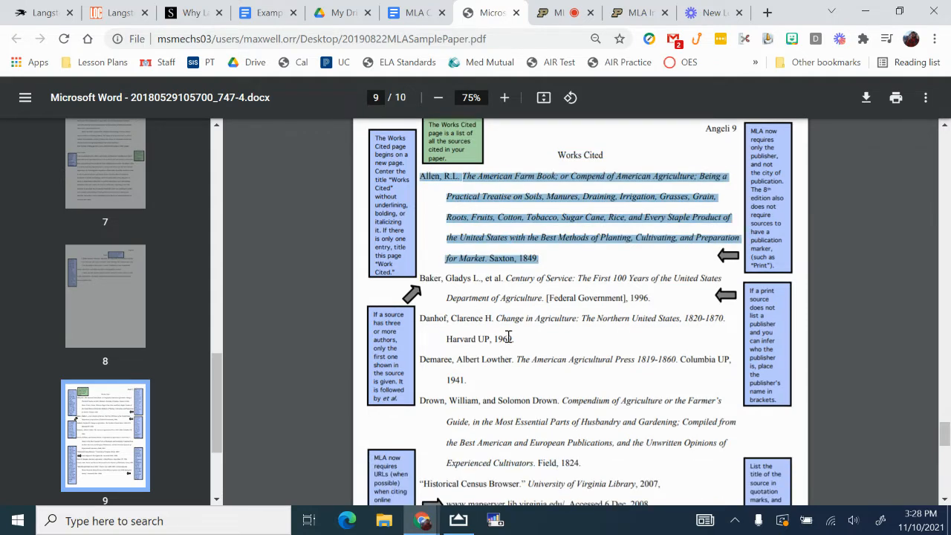
pyautogui.moveTo(512, 339); pyautogui.dragTo(414, 318)
pyautogui.moveTo(650, 298)
pyautogui.mouseDown()
pyautogui.moveTo(463, 279)
pyautogui.moveTo(654, 298)
pyautogui.mouseUp()
pyautogui.click(462, 279)
pyautogui.click(654, 297)
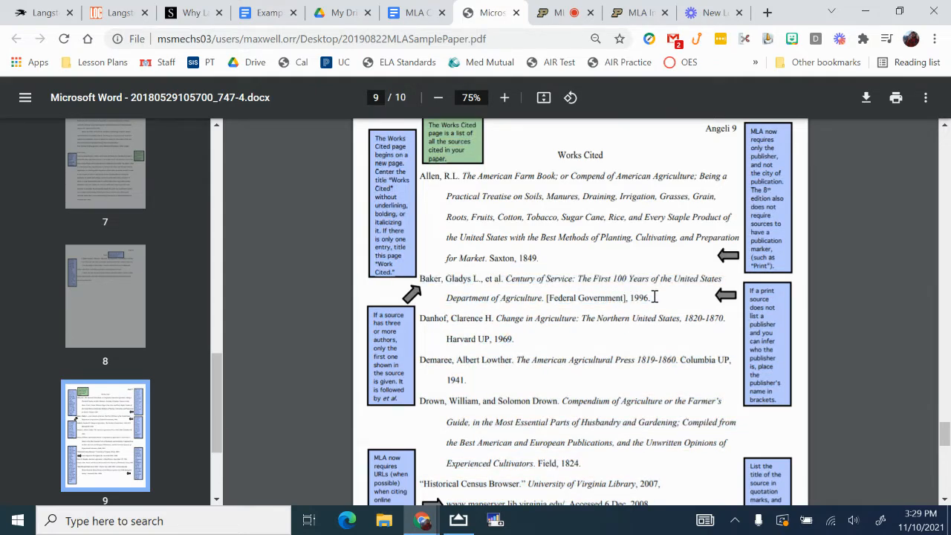
pyautogui.scroll(-5, 654, 297)
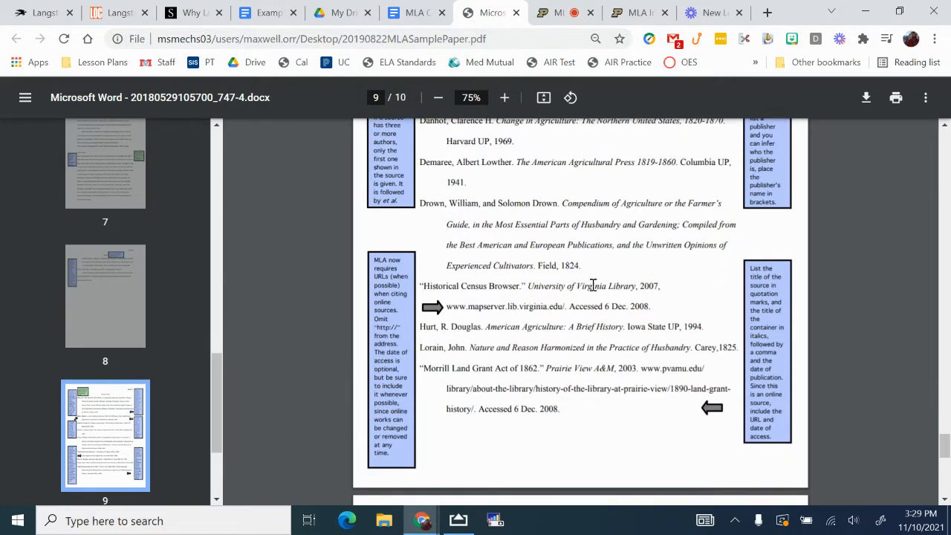
# Return to page 4 of the sample paper and highlight the parenthetical citation in "The Distribution of New Knowledge" paragraph
pyautogui.scroll(20, 562, 311)
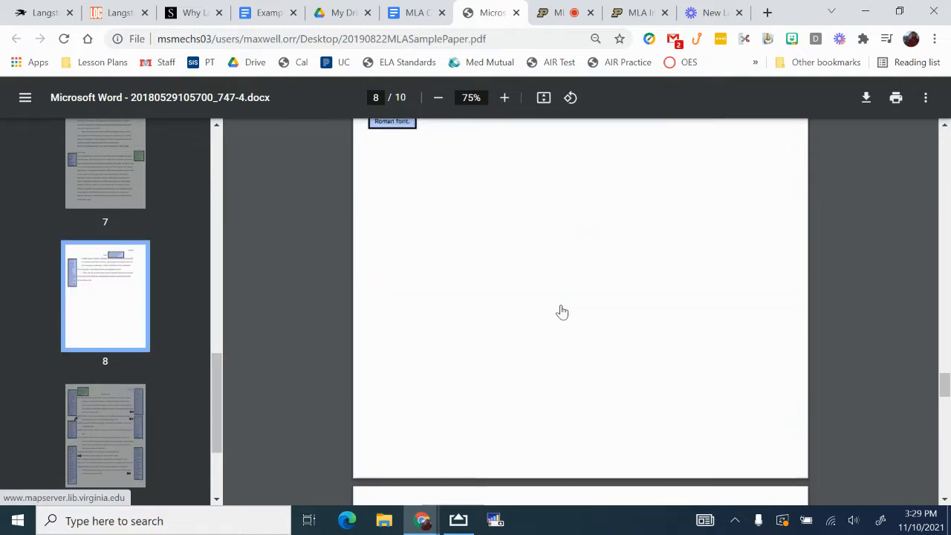
pyautogui.scroll(10, 562, 311)
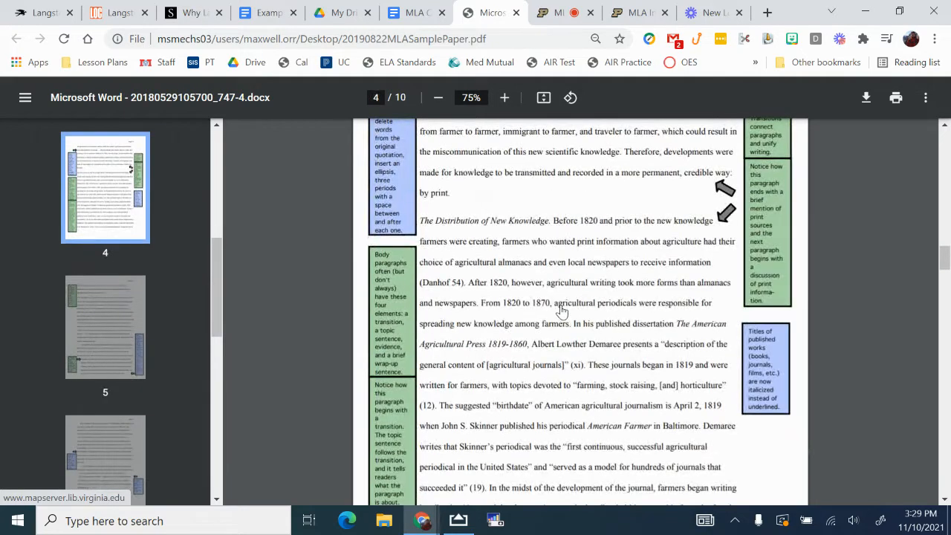
pyautogui.moveTo(465, 284); pyautogui.dragTo(423, 229)
pyautogui.click(549, 275)
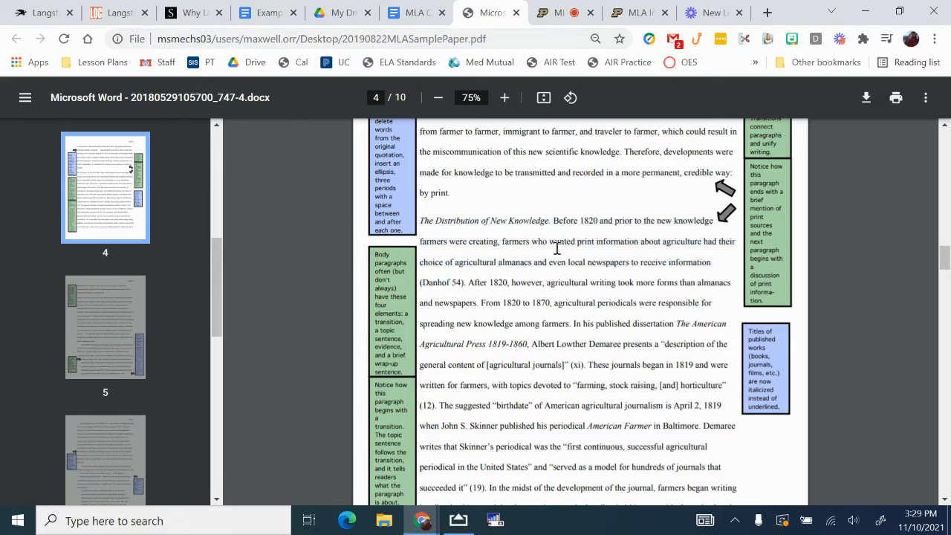
pyautogui.moveTo(551, 224); pyautogui.dragTo(421, 284)
pyautogui.click(459, 282)
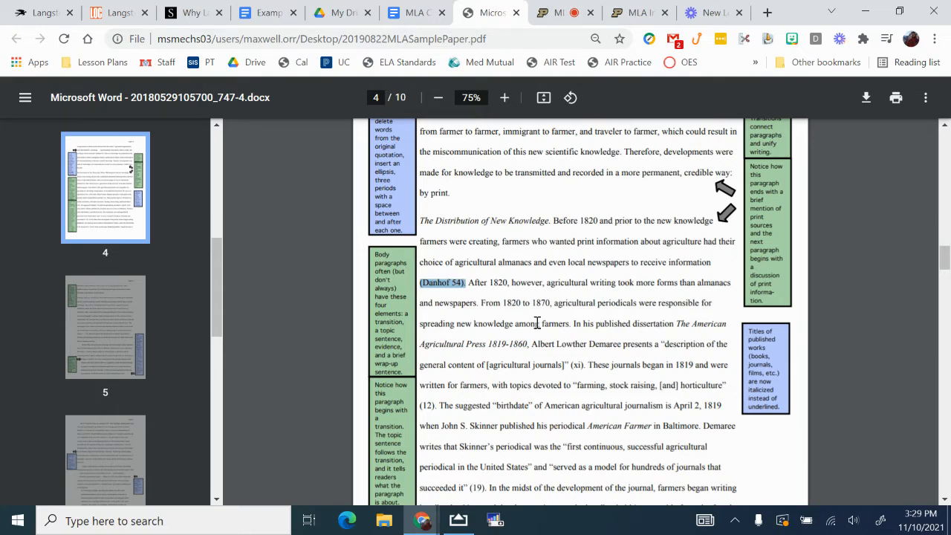
# Find the matching Works Cited entry on page 9 and highlight its title, "Change in Agriculture: The Northern United States, 1820-1870"
pyautogui.scroll(-20, 536, 323)
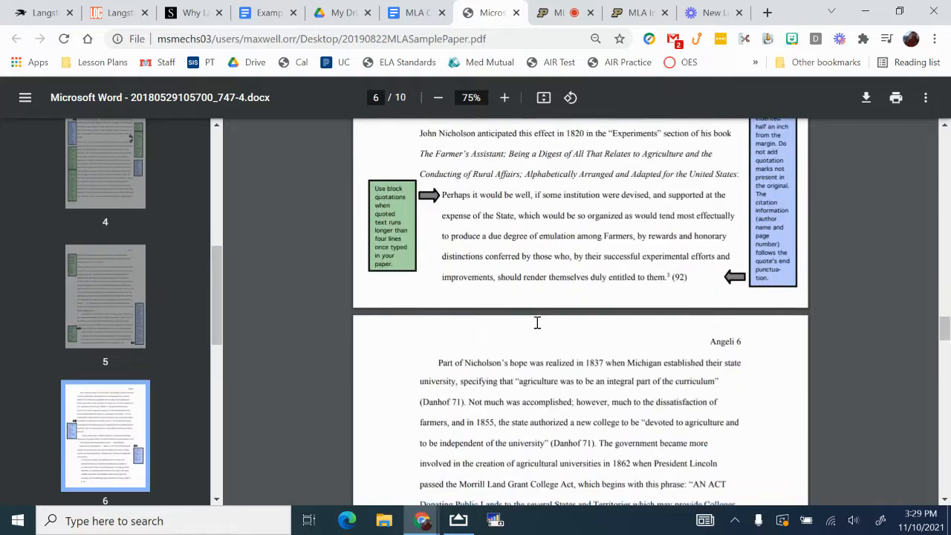
pyautogui.scroll(-20, 537, 323)
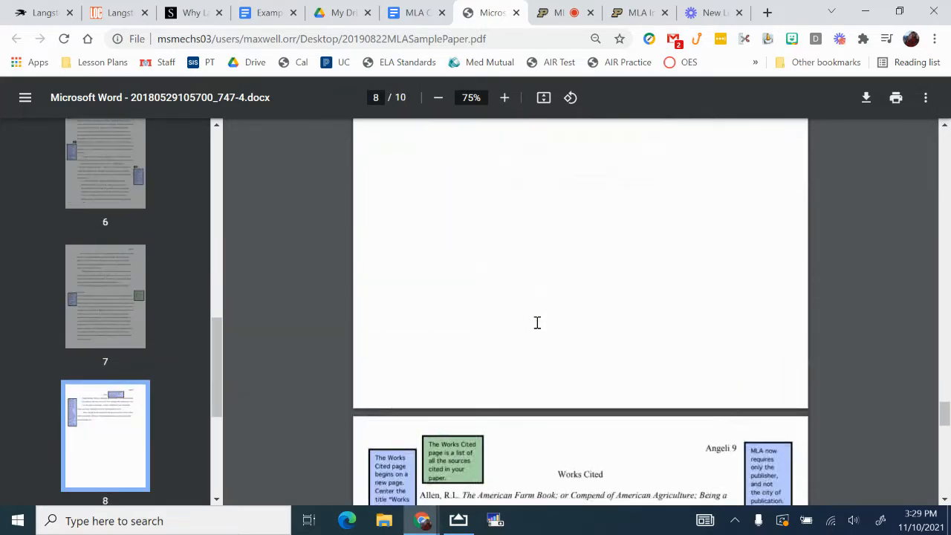
pyautogui.scroll(-1, 537, 323)
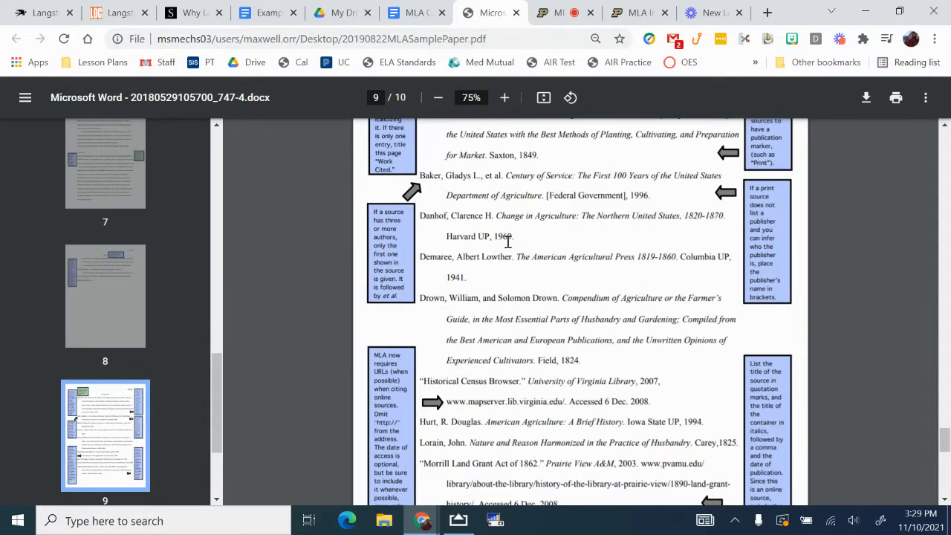
pyautogui.moveTo(520, 238); pyautogui.dragTo(428, 221)
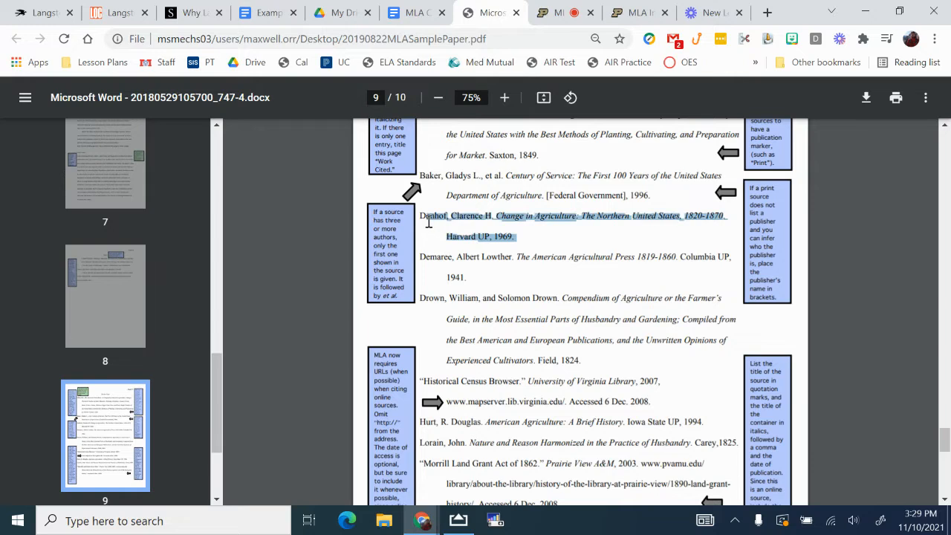
pyautogui.click(510, 220)
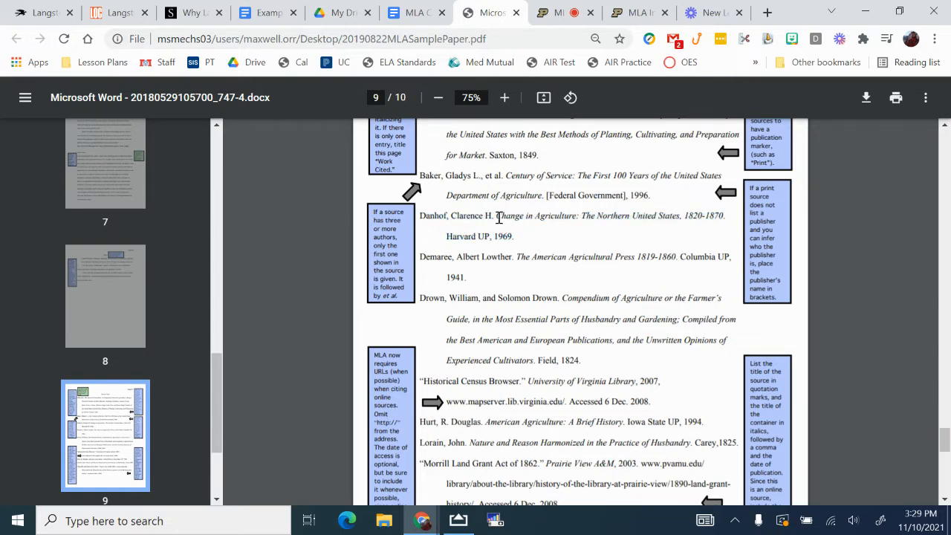
pyautogui.moveTo(499, 217); pyautogui.dragTo(724, 216)
pyautogui.click(671, 218)
pyautogui.click(602, 251)
# Return to the sample paper's first page, and review the basic rules and author-page style on Purdue OWL's MLA In-Text Citations page
pyautogui.scroll(20, 492, 242)
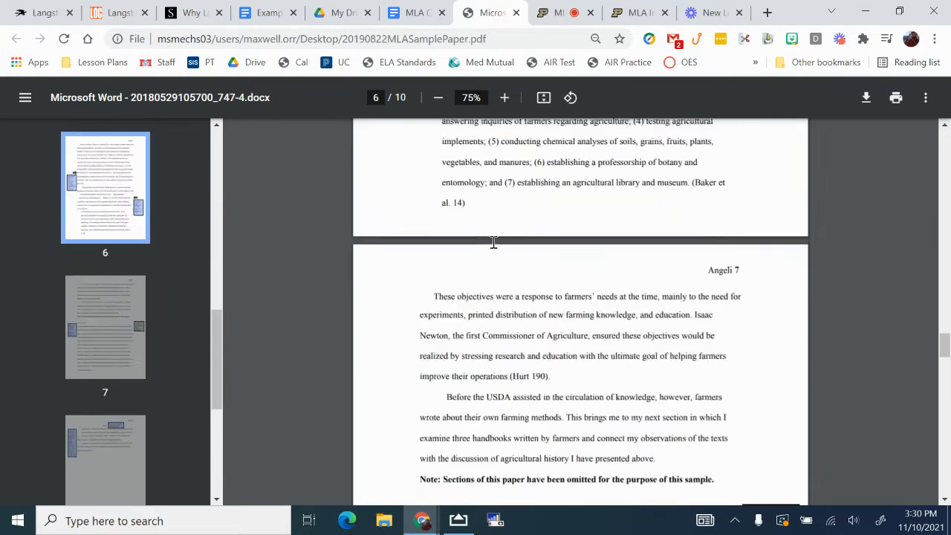
pyautogui.scroll(12, 493, 242)
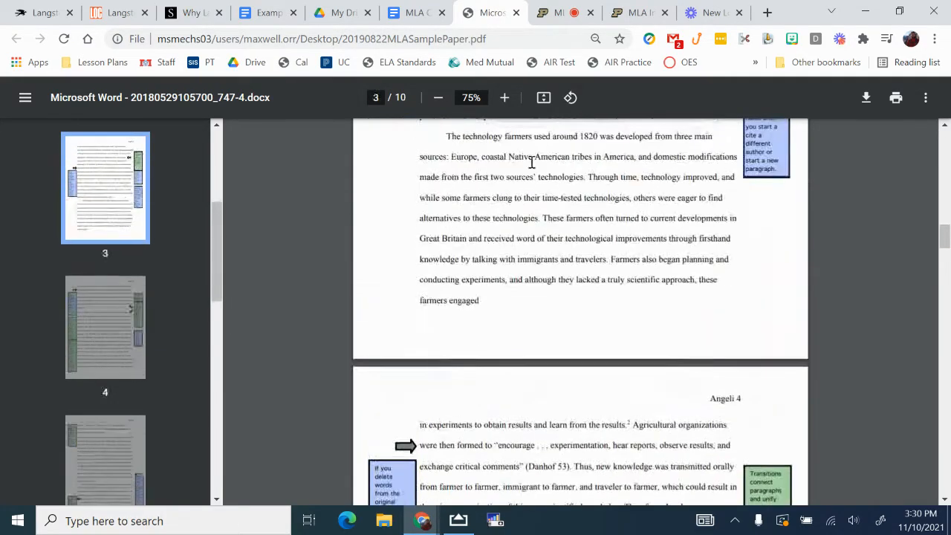
pyautogui.scroll(15, 569, 252)
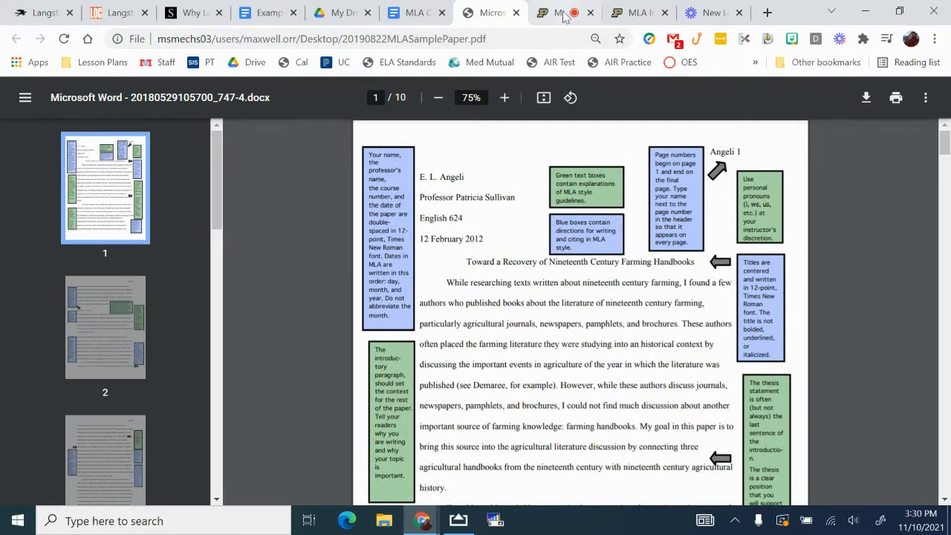
pyautogui.click(638, 9)
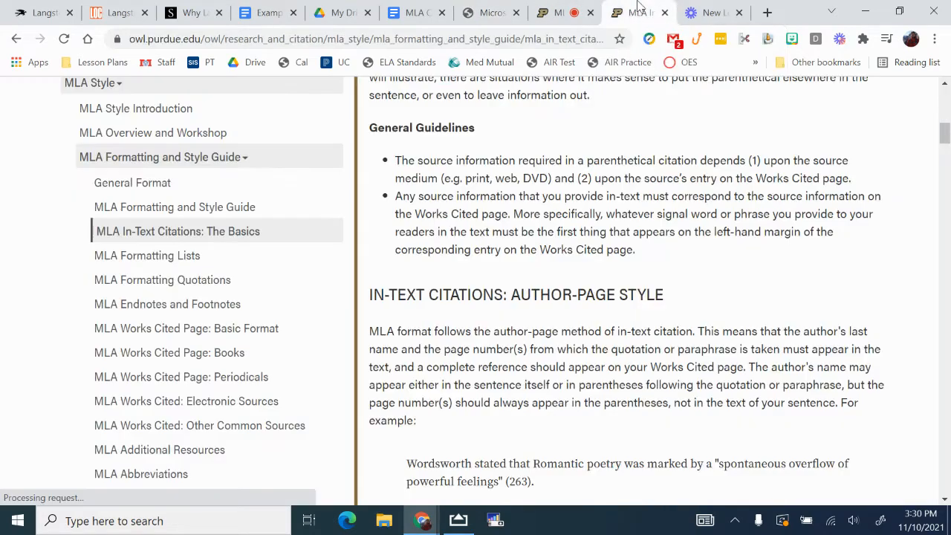
pyautogui.scroll(-2, 570, 210)
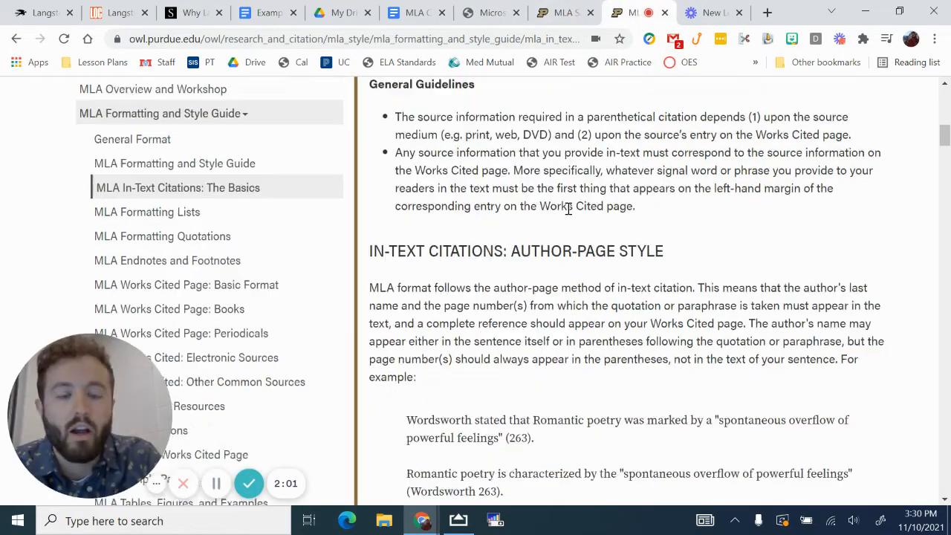
pyautogui.scroll(4, 569, 210)
pyautogui.scroll(3, 569, 210)
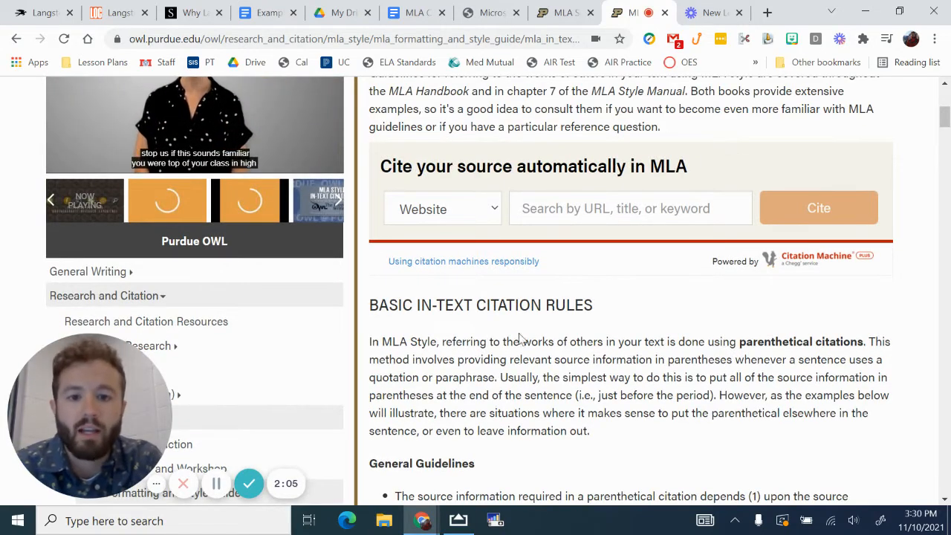
pyautogui.scroll(-1, 520, 339)
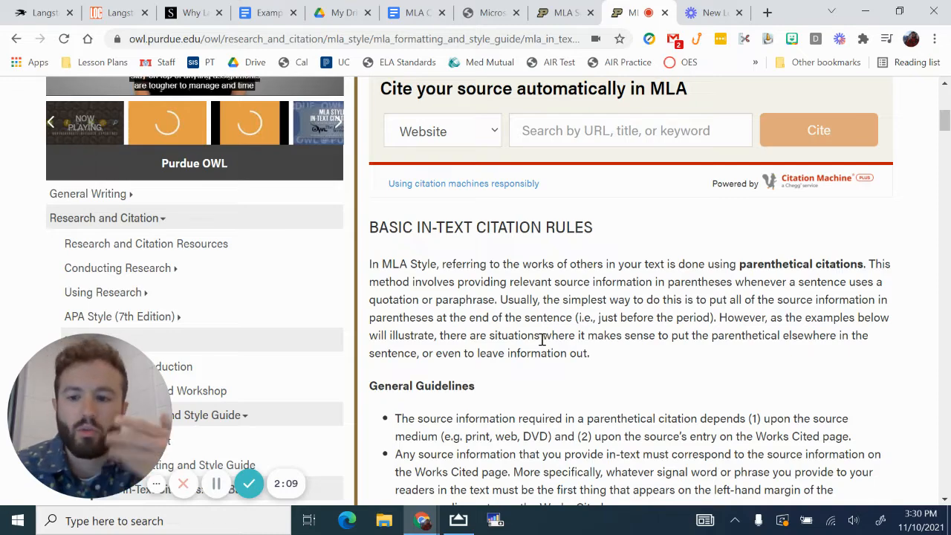
pyautogui.scroll(-4, 543, 340)
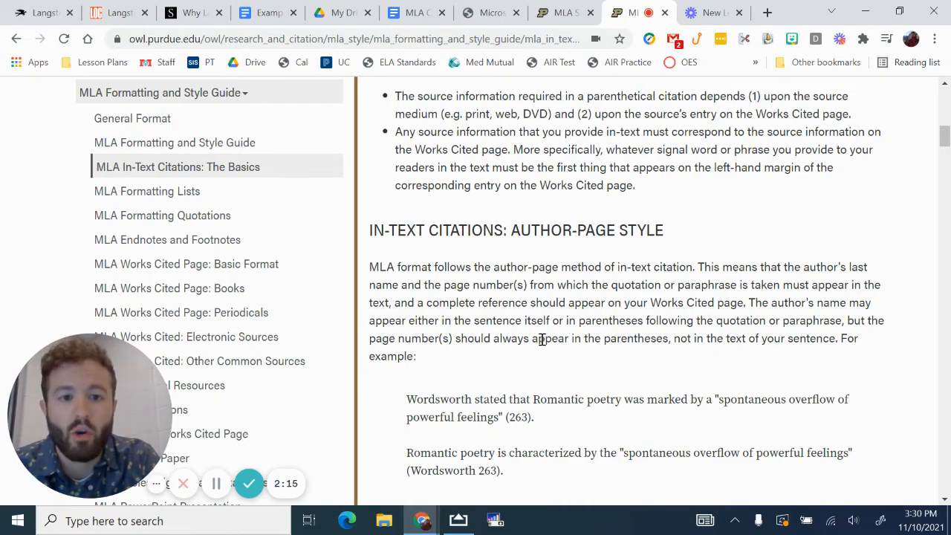
pyautogui.scroll(-2, 542, 342)
pyautogui.scroll(12, 541, 342)
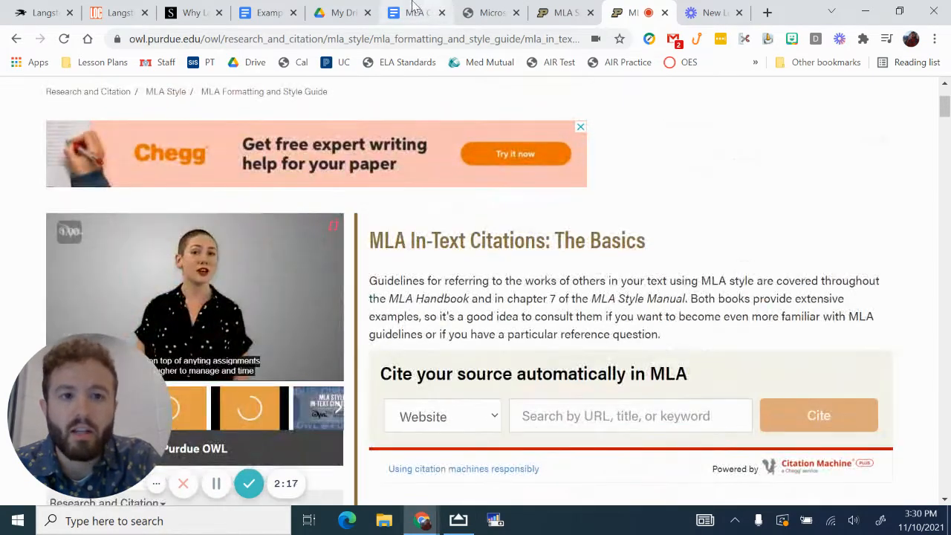
# Open the MLA Citation Cheat Sheet document and look over its introduction and Citing Online Sources section
pyautogui.click(414, 10)
pyautogui.scroll(-2, 481, 244)
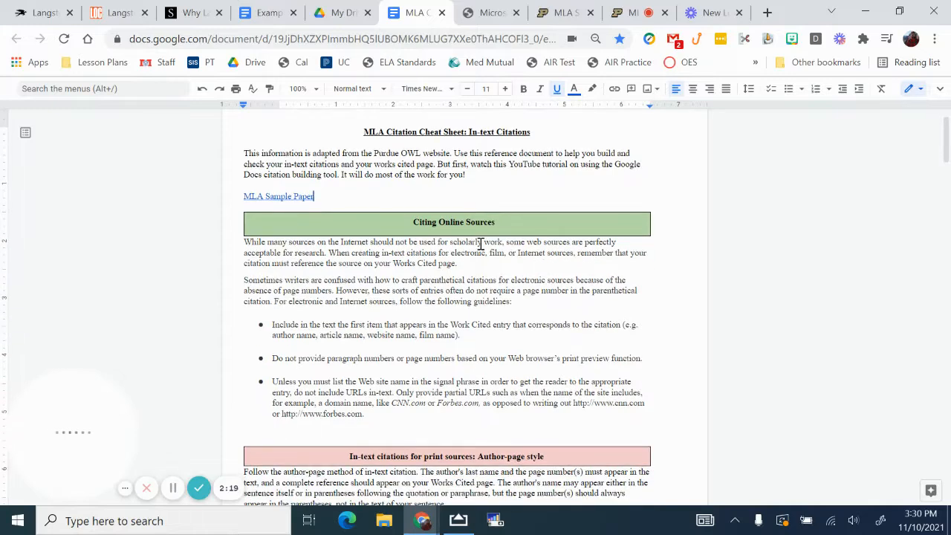
pyautogui.scroll(2, 480, 243)
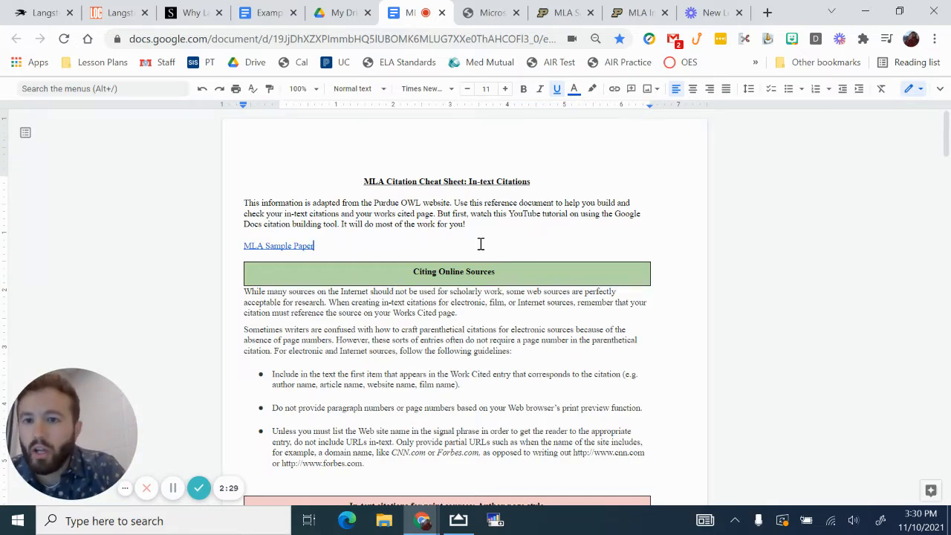
# Open the Example Research Paper for Citation document and check its MLA heading block and centered title
pyautogui.click(267, 12)
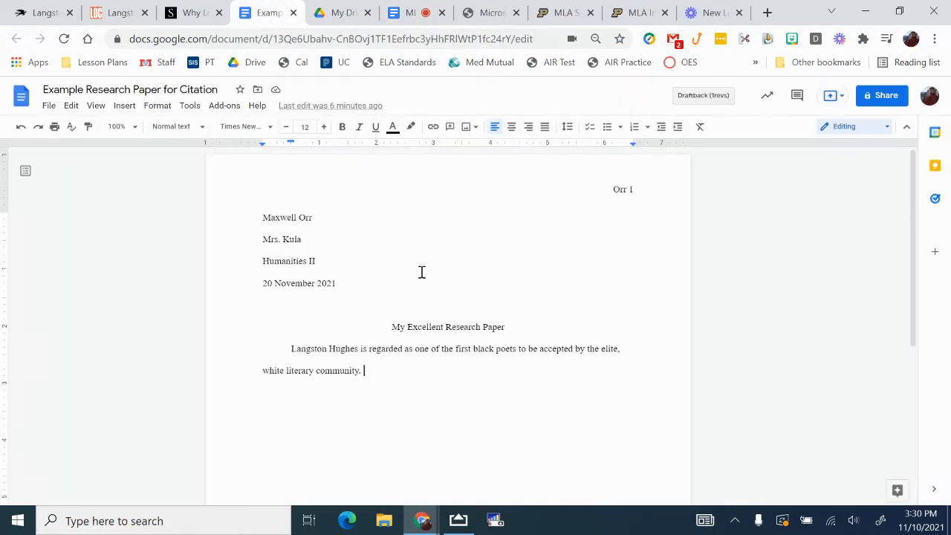
pyautogui.scroll(-1, 432, 362)
pyautogui.scroll(1, 432, 363)
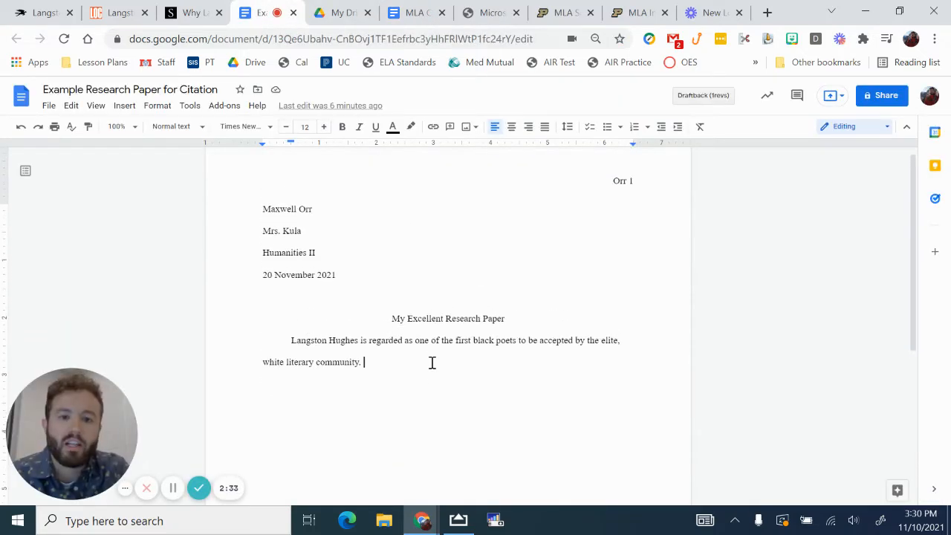
pyautogui.moveTo(350, 287); pyautogui.dragTo(259, 213)
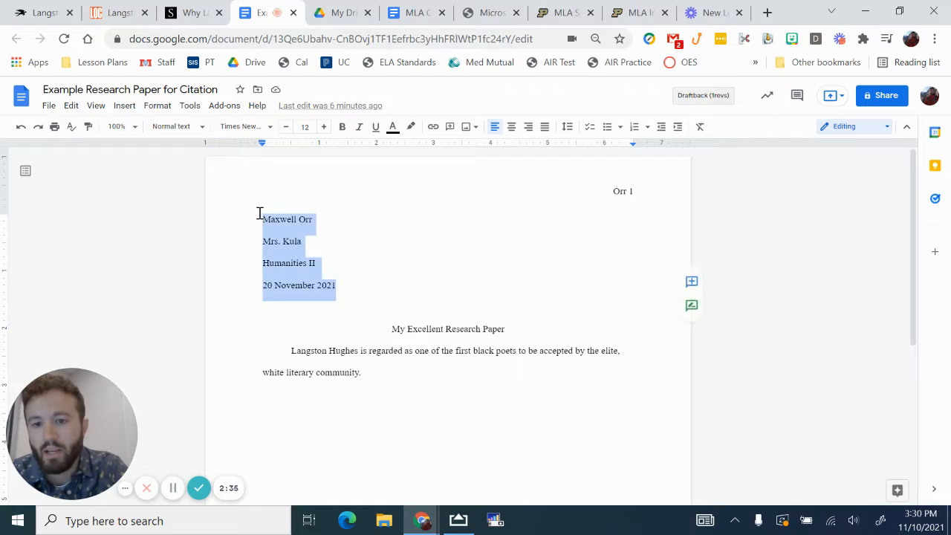
pyautogui.click(393, 330)
pyautogui.tripleClick(461, 329)
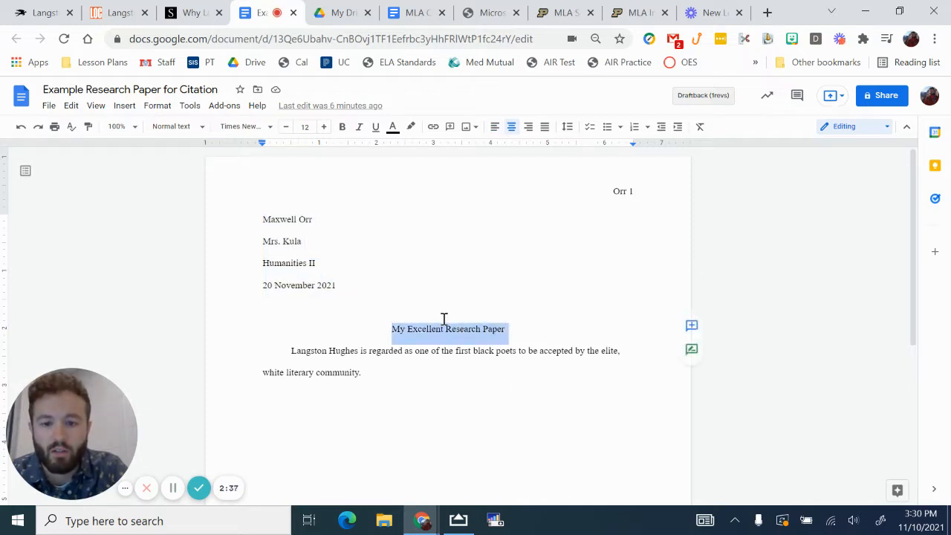
# Remove the blank line between the date and the paper's title, and place the cursor after "white literary community."
pyautogui.click(425, 308)
pyautogui.press('BackSpace')
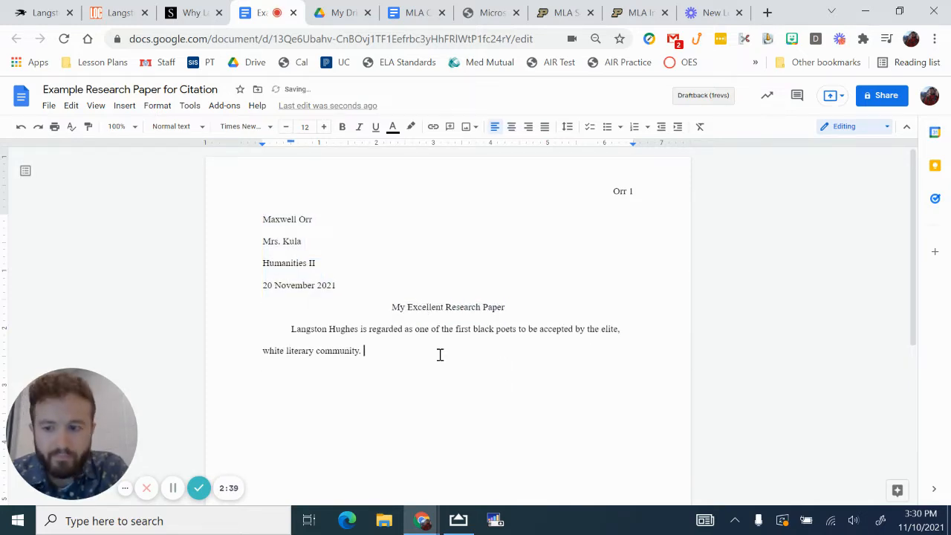
pyautogui.scroll(-1, 440, 355)
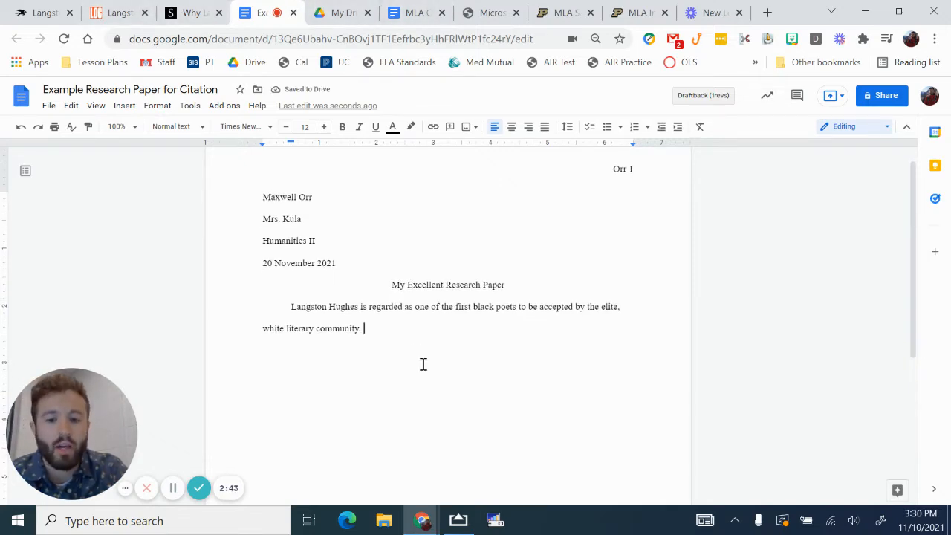
pyautogui.click(396, 331)
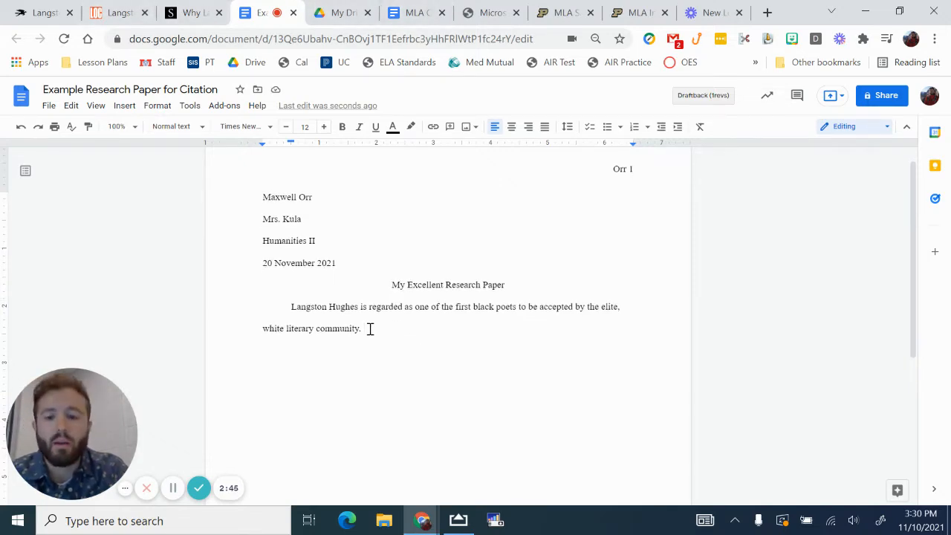
# Review the paper's sentence about Langston Hughes, and check the title, author and date of the Smithsonian Magazine article
pyautogui.moveTo(370, 329); pyautogui.dragTo(291, 308)
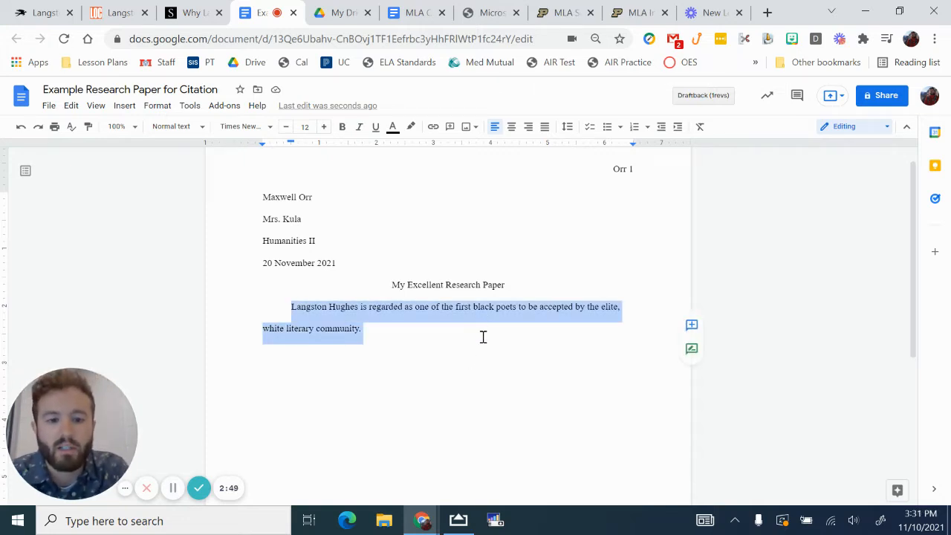
pyautogui.click(431, 339)
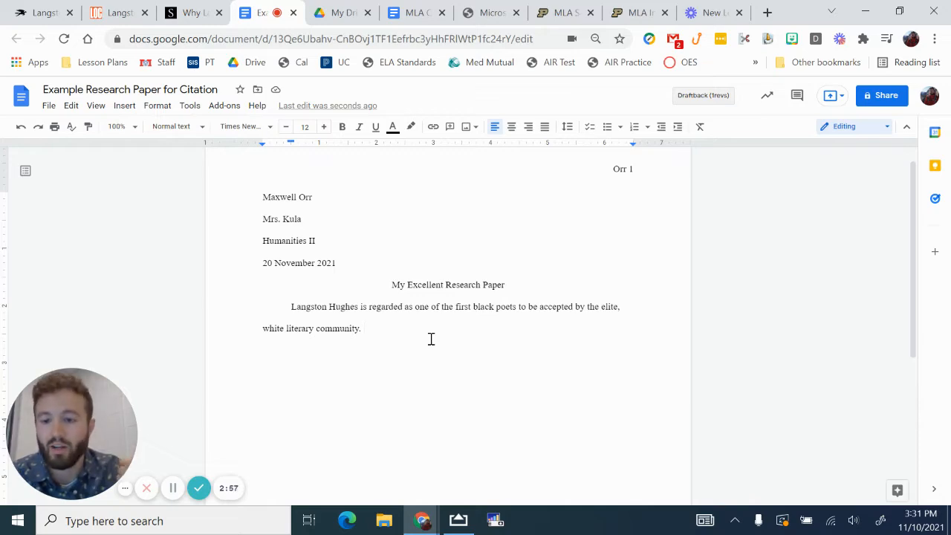
pyautogui.click(191, 11)
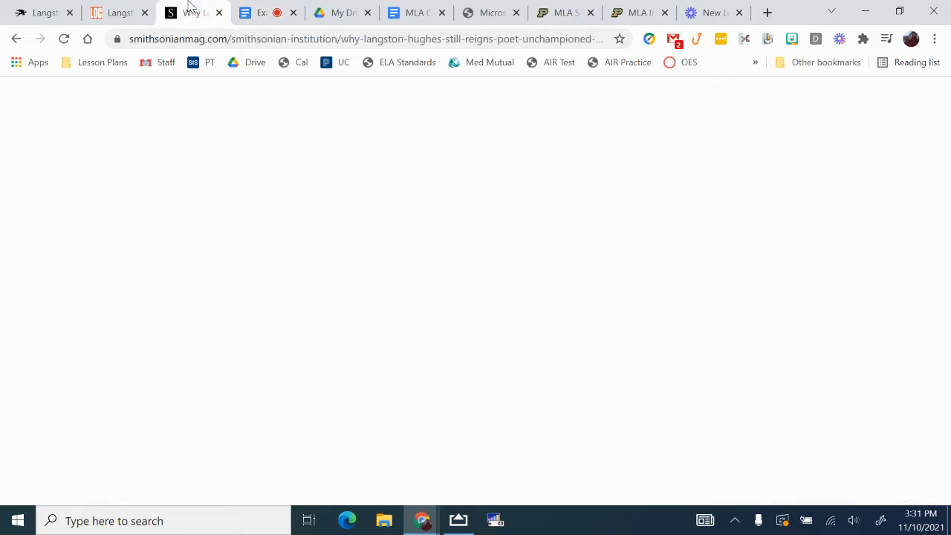
pyautogui.scroll(3, 340, 270)
pyautogui.scroll(4, 339, 273)
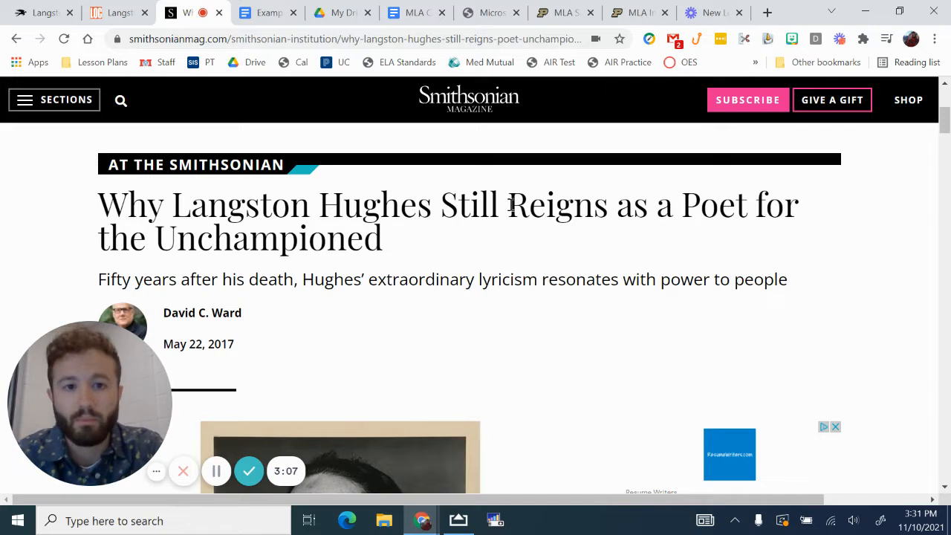
# Return to the example research paper and remove the period after "white literary community", keeping the cursor there
pyautogui.click(301, 9)
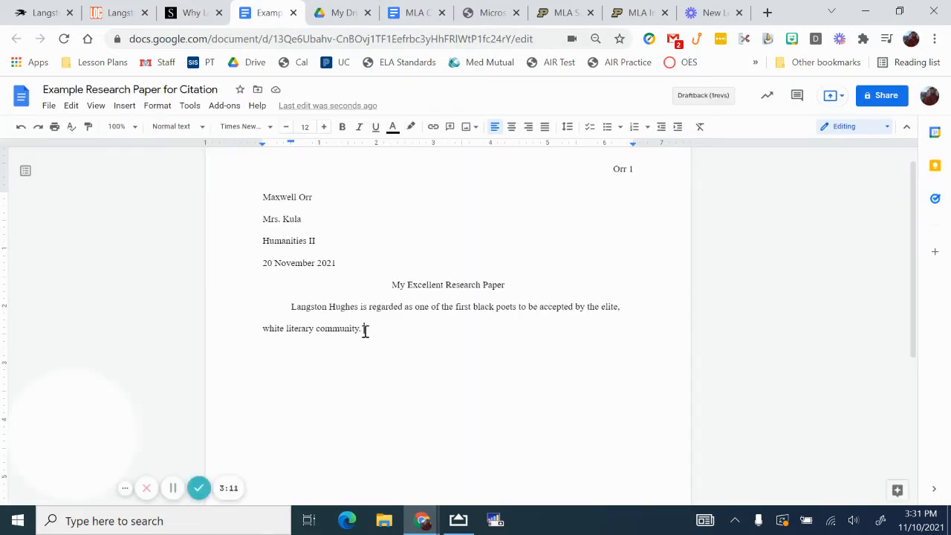
pyautogui.click(364, 328)
pyautogui.press('BackSpace')
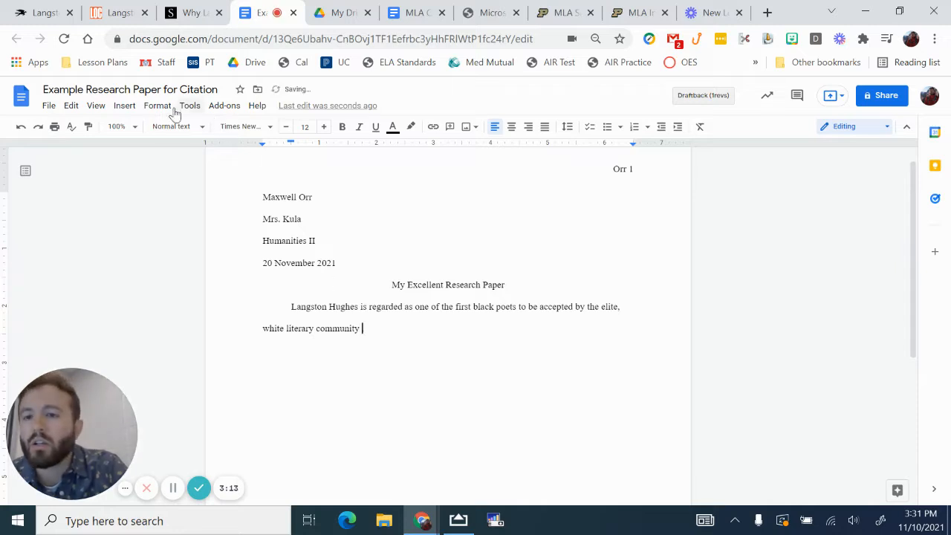
# Open the document's citation tool, choose the MLA (8th ed.) format, and start adding a citation source
pyautogui.click(189, 106)
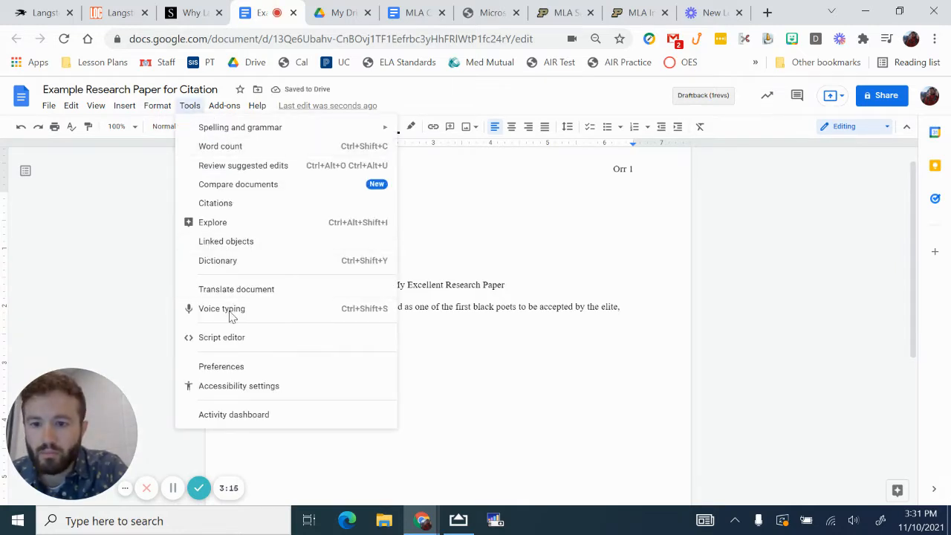
pyautogui.click(225, 212)
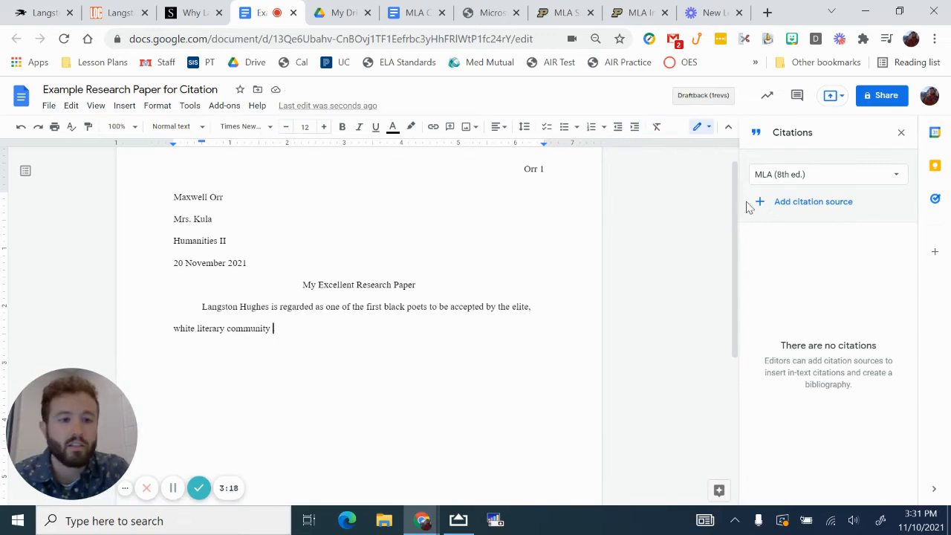
pyautogui.click(792, 184)
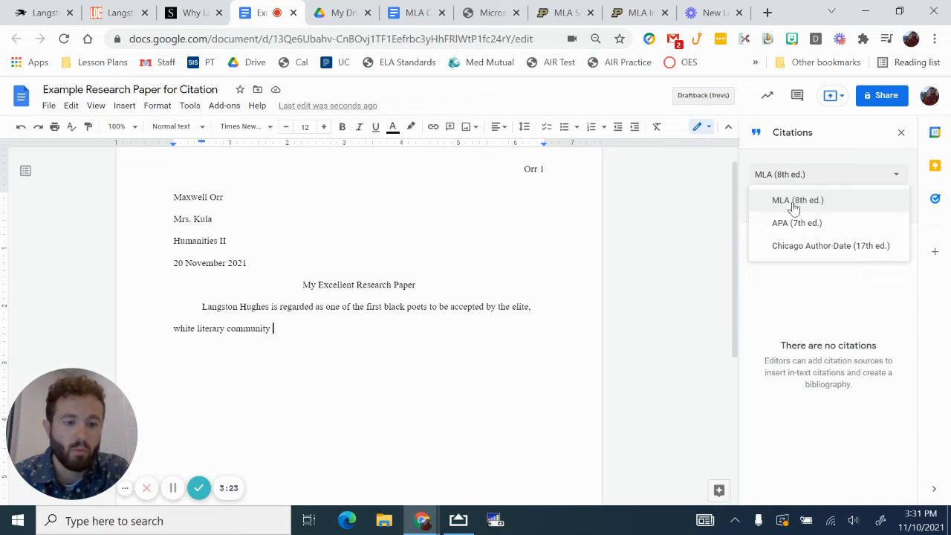
pyautogui.click(802, 206)
pyautogui.click(805, 208)
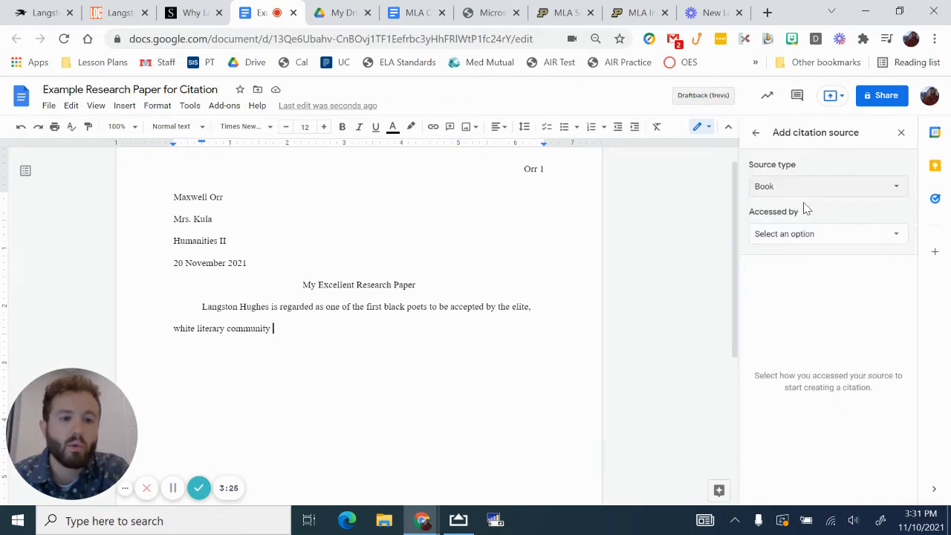
# Set the new citation's source type to Website and look over the contributor and title fields
pyautogui.tripleClick(780, 165)
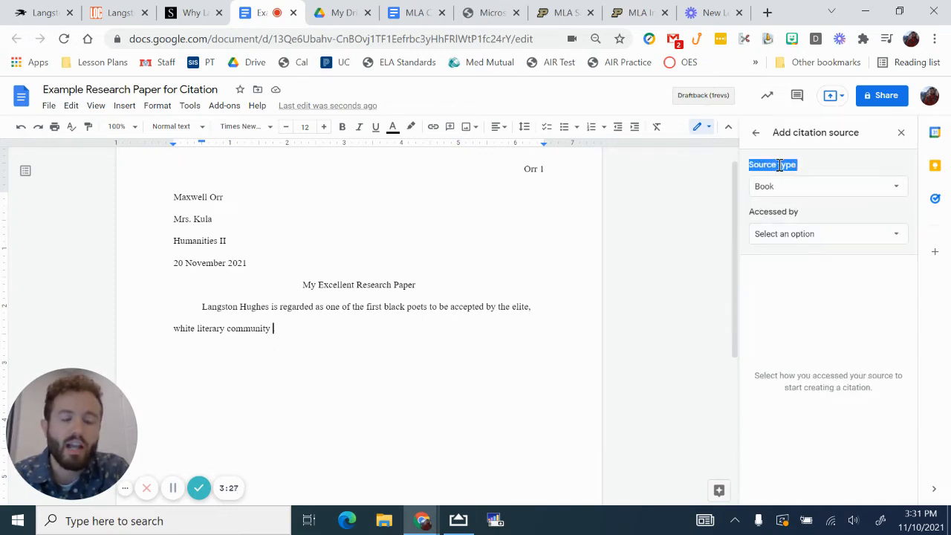
pyautogui.click(786, 191)
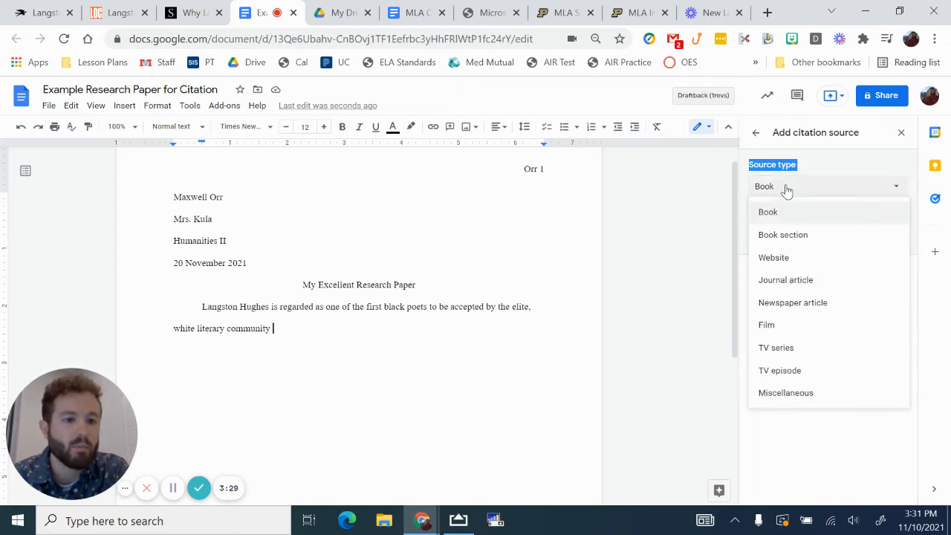
pyautogui.click(785, 259)
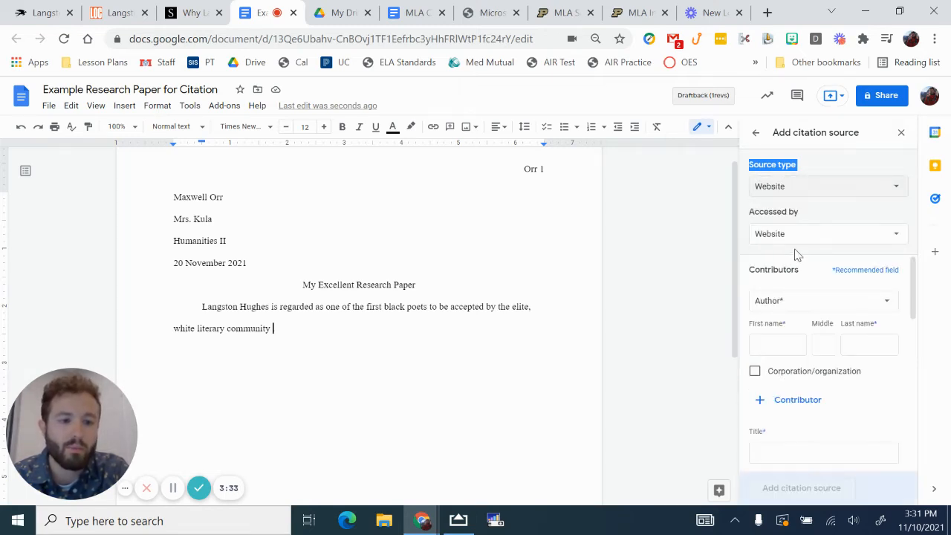
pyautogui.scroll(-5, 831, 275)
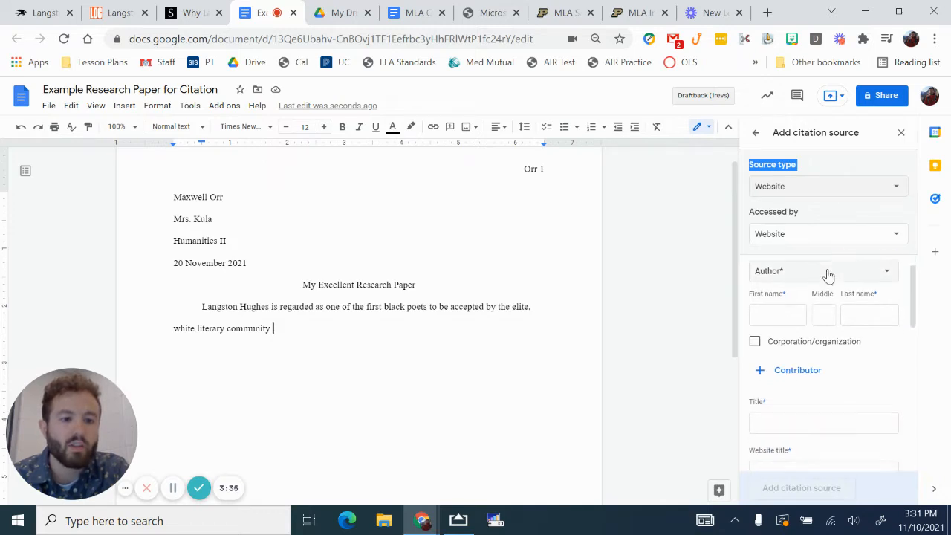
pyautogui.scroll(5, 844, 380)
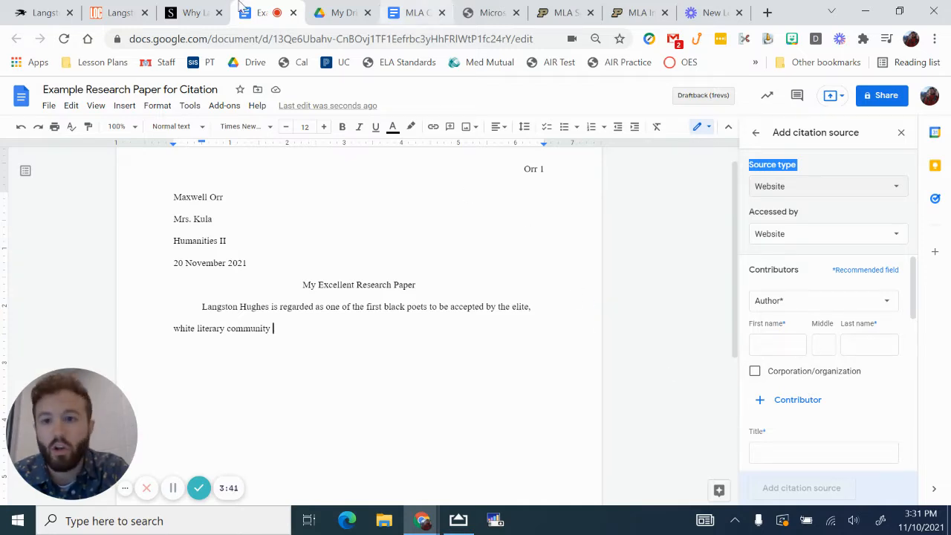
# Look up the author on the Smithsonian article and enter their first name, middle initial and last name in the citation source
pyautogui.click(192, 13)
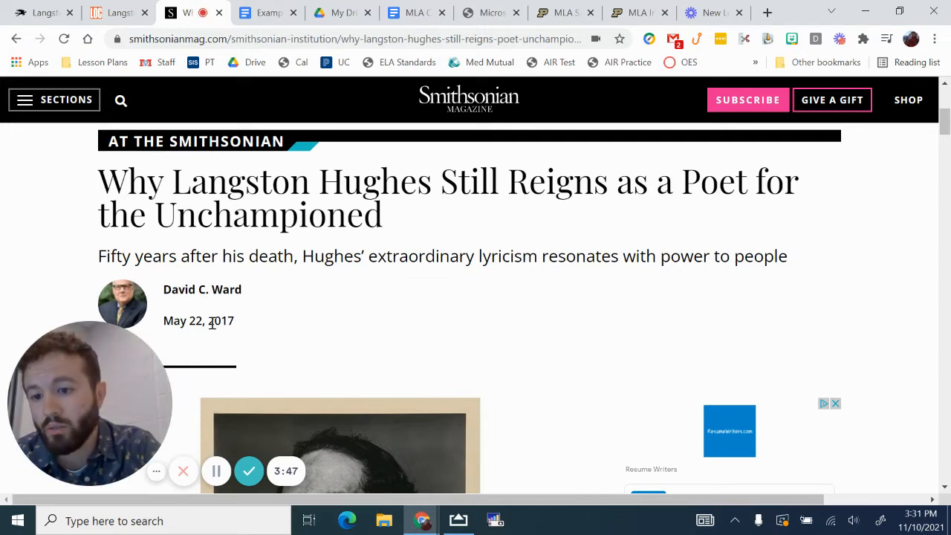
pyautogui.click(269, 13)
pyautogui.click(769, 346)
pyautogui.write('David')
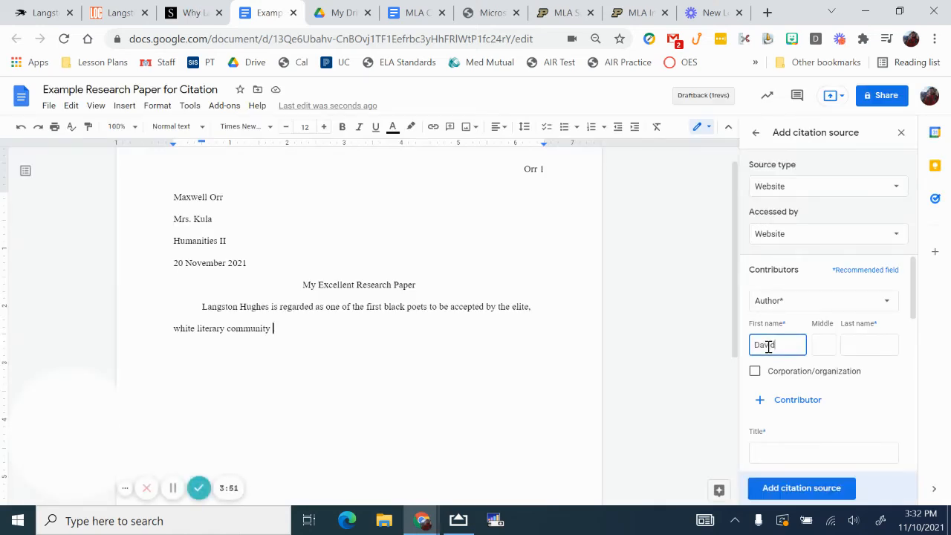
pyautogui.press('Tab')
pyautogui.press('Tab')
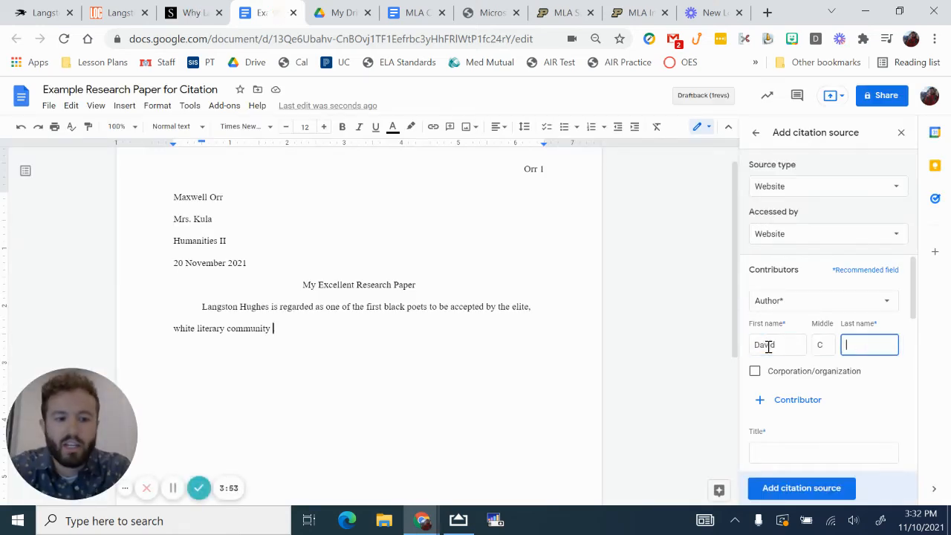
pyautogui.write('Qard')
pyautogui.press('BackSpace')
pyautogui.press('BackSpace')
pyautogui.press('BackSpace')
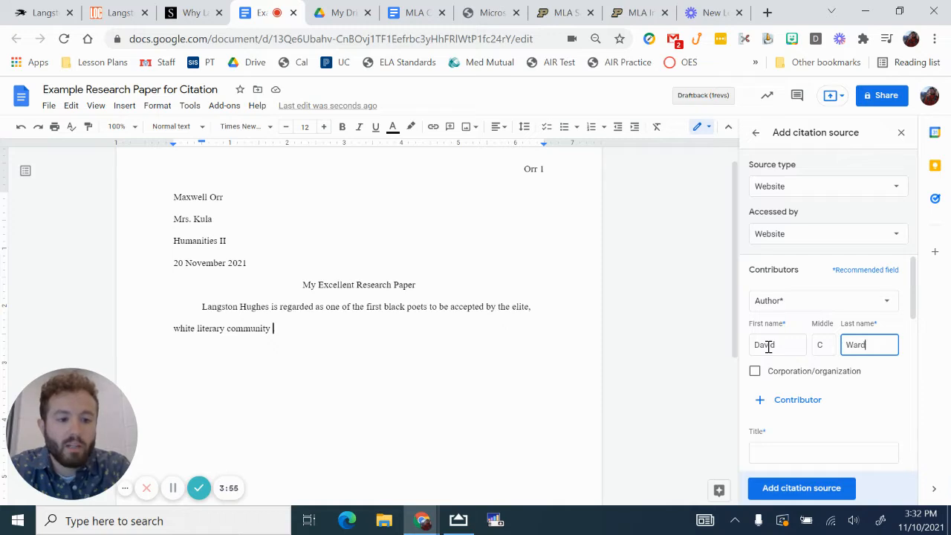
# Copy the article title "Why Langston Hughes Still Reigns as a Poet for the Unchampioned" into the citation source's Title
pyautogui.scroll(-1, 830, 381)
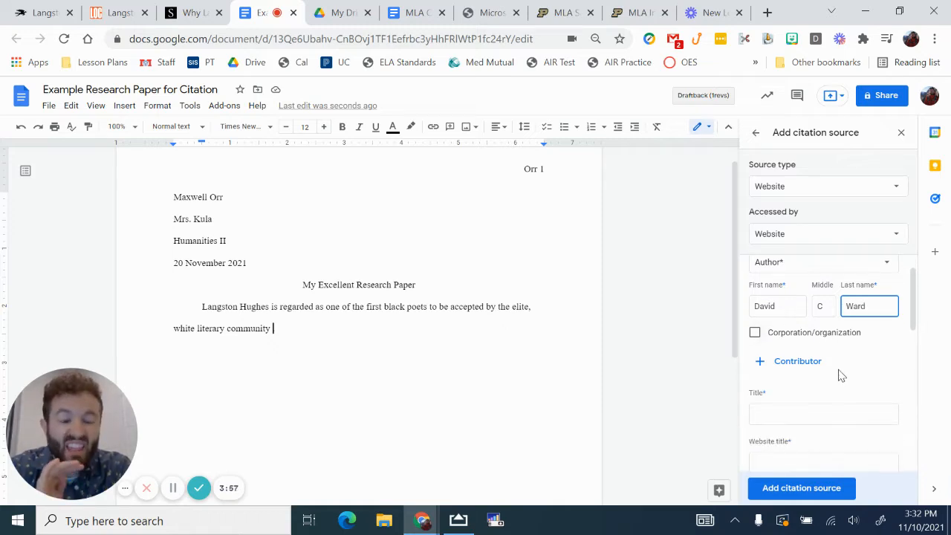
pyautogui.scroll(-1, 840, 375)
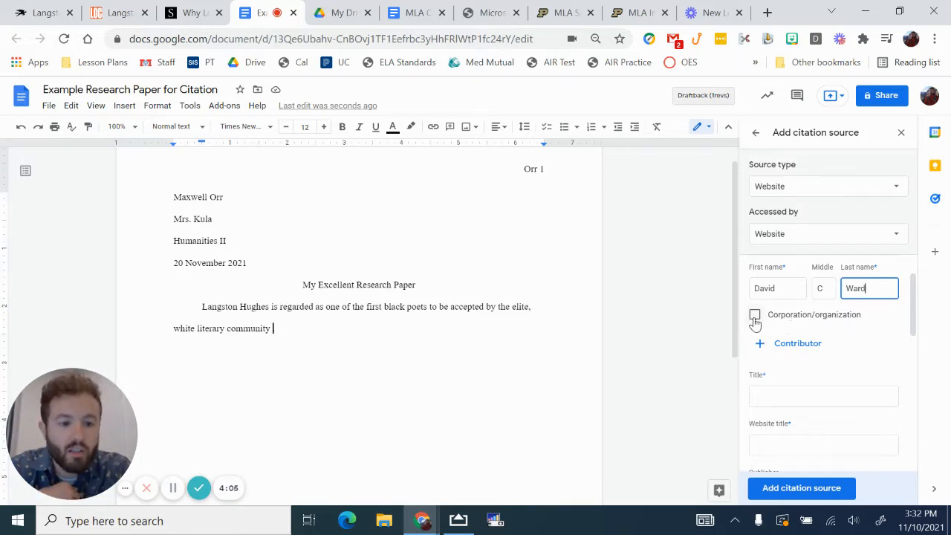
pyautogui.scroll(-3, 813, 336)
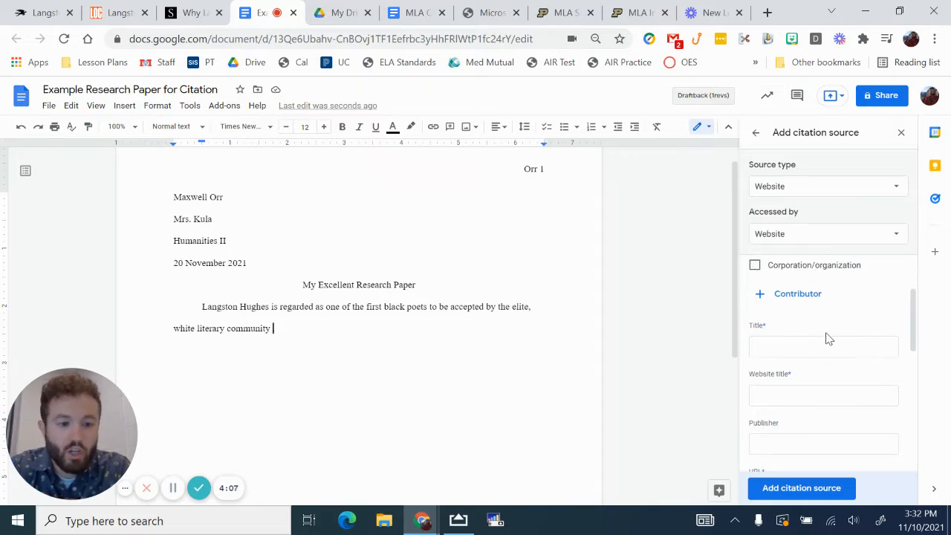
pyautogui.click(192, 13)
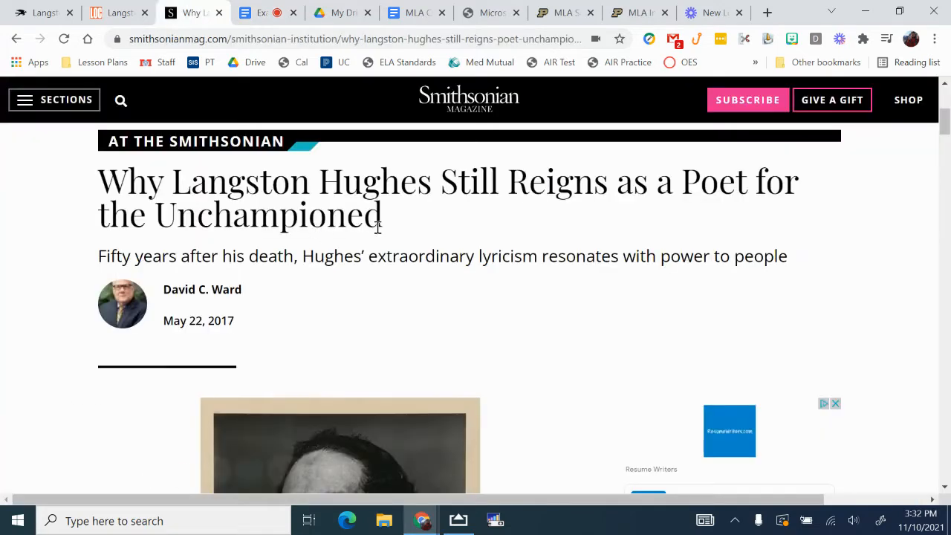
pyautogui.moveTo(381, 215); pyautogui.dragTo(104, 181)
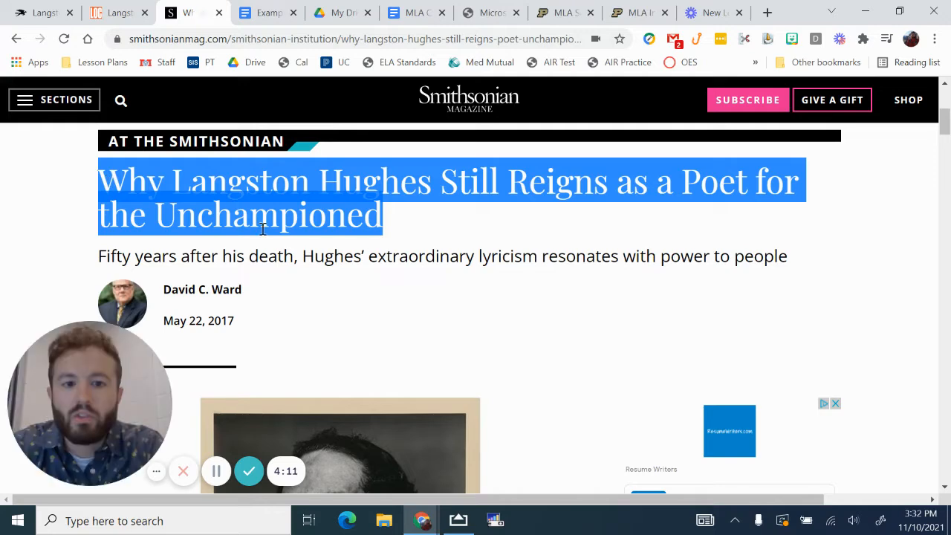
pyautogui.click(281, 11)
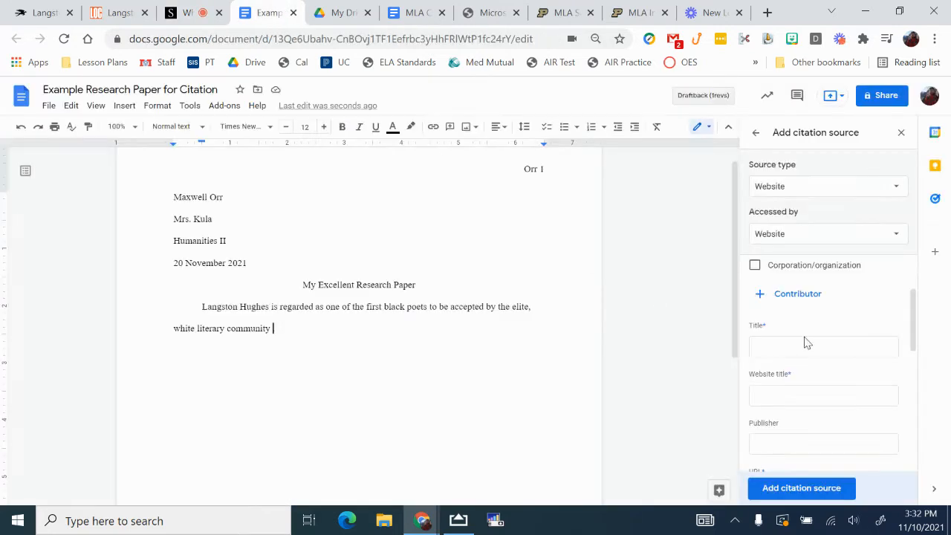
pyautogui.click(810, 346)
pyautogui.write('Why Langston Hughes Still Reigns as a Poet for the Dispossessed')
# Check the site name on the article page and enter "Smithsonian Magazine" as the citation source's website title
pyautogui.click(806, 394)
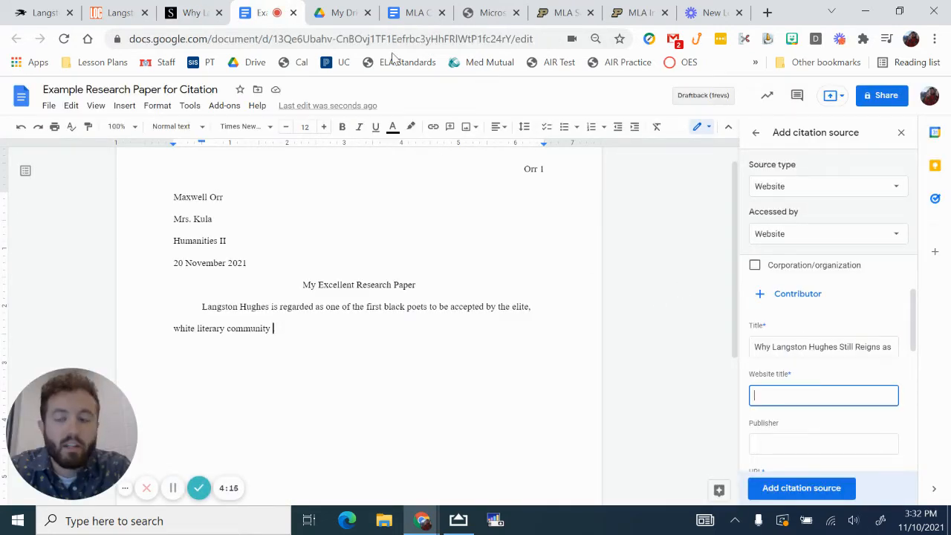
pyautogui.click(204, 8)
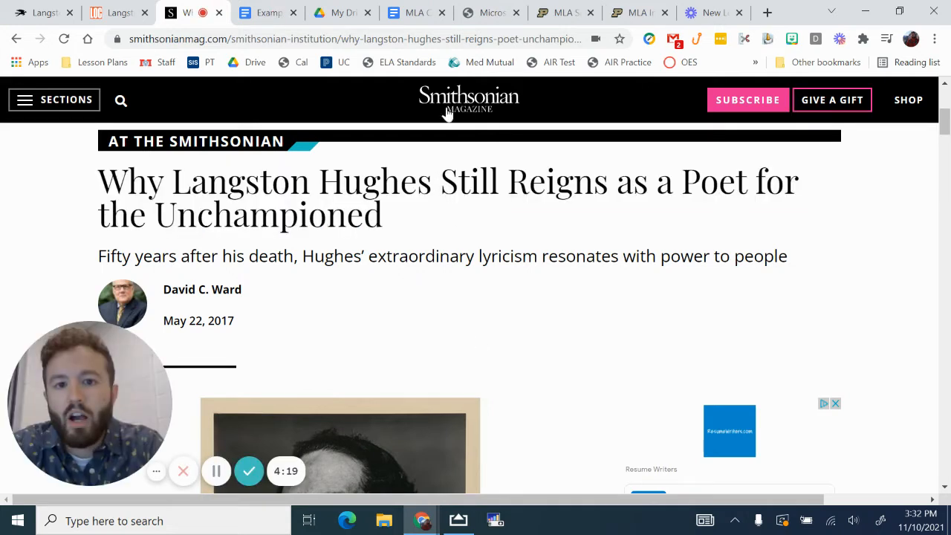
pyautogui.doubleClick(201, 38)
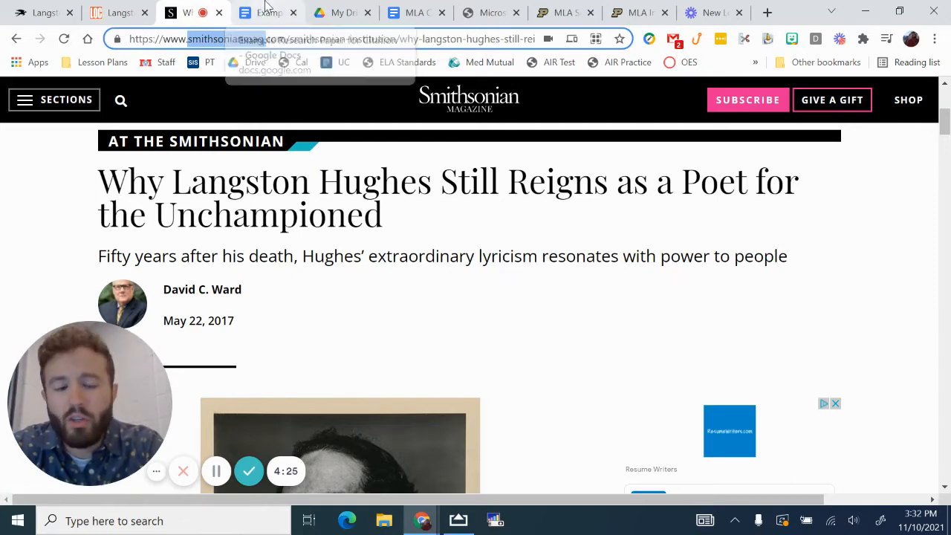
pyautogui.click(263, 12)
pyautogui.write('Smiths')
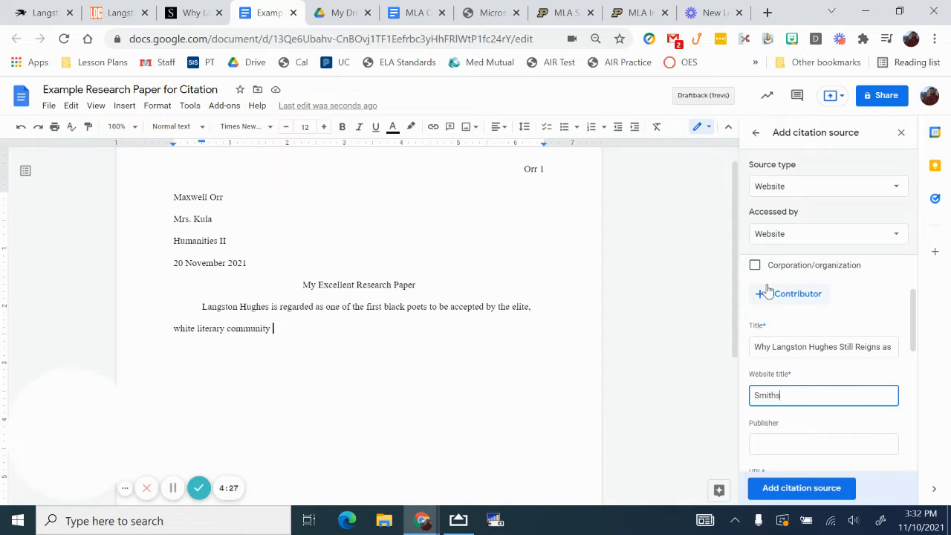
pyautogui.write('onian Magaz')
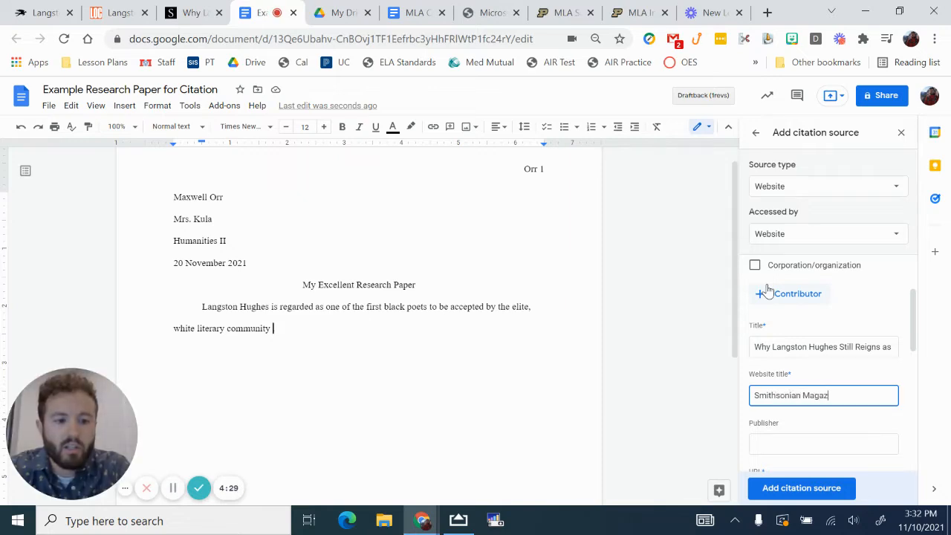
pyautogui.write('ine')
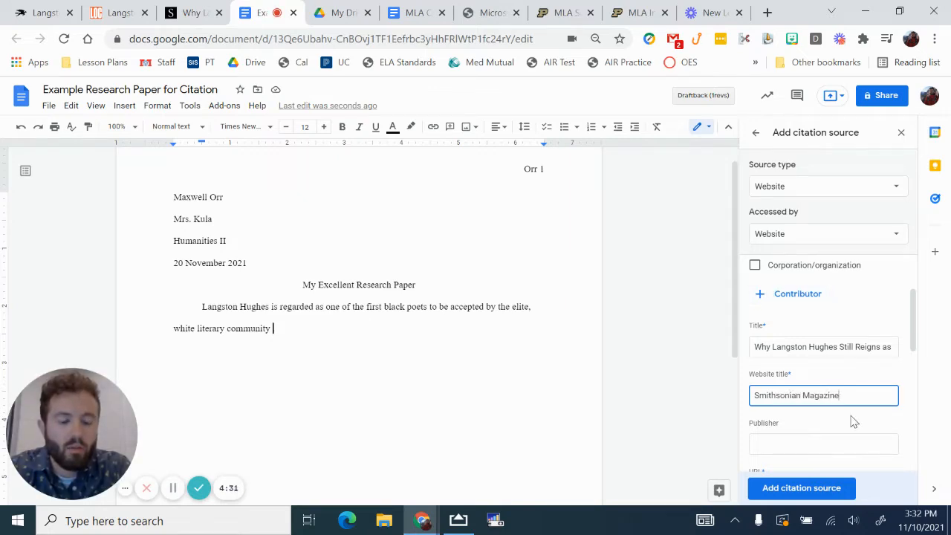
# Find the copyright holder in the Smithsonian article page's footer and copy "Smithsonian Magazine" into the citation source's Publisher
pyautogui.scroll(-2, 852, 420)
pyautogui.click(792, 318)
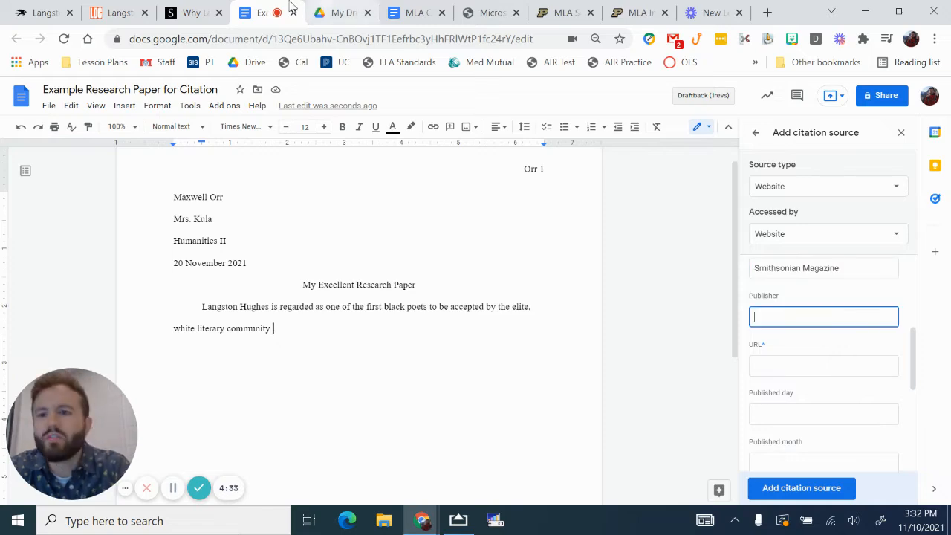
pyautogui.click(207, 6)
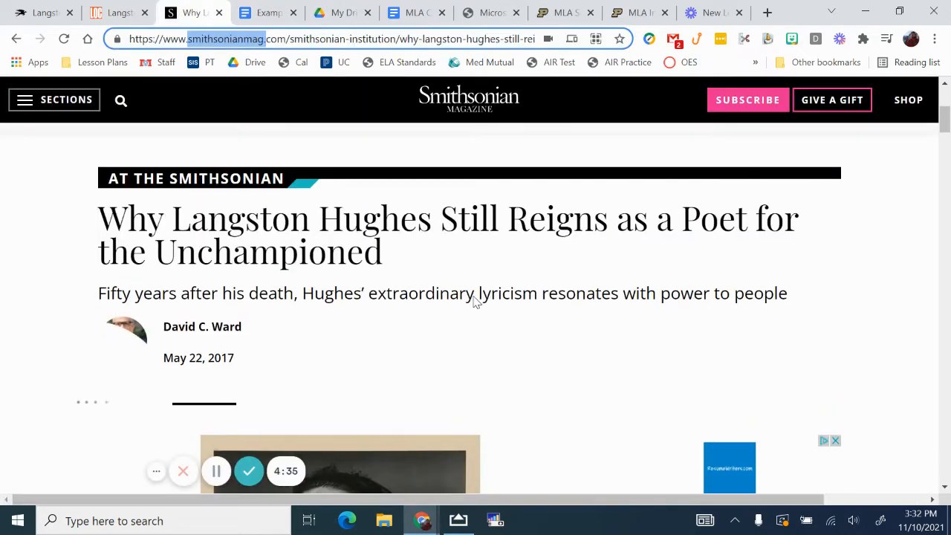
pyautogui.scroll(-10, 584, 290)
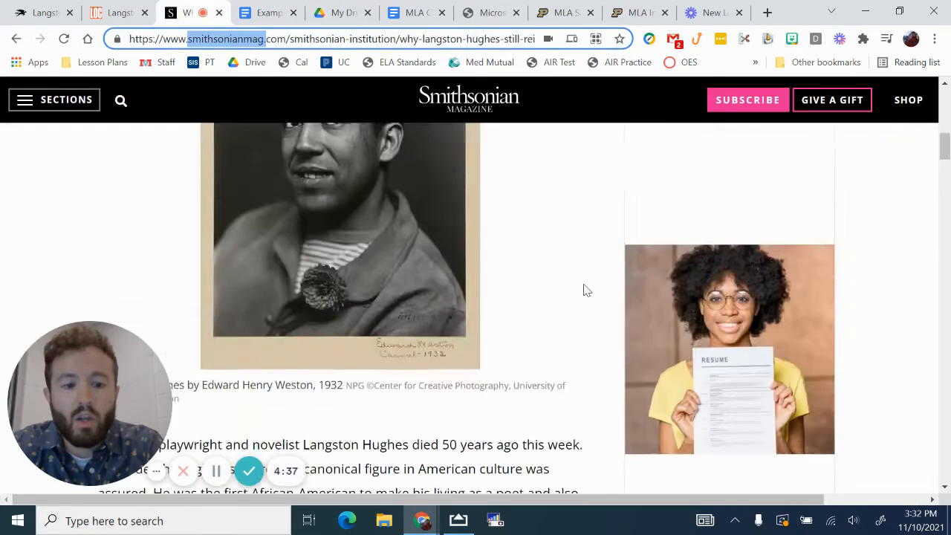
pyautogui.scroll(-20, 584, 290)
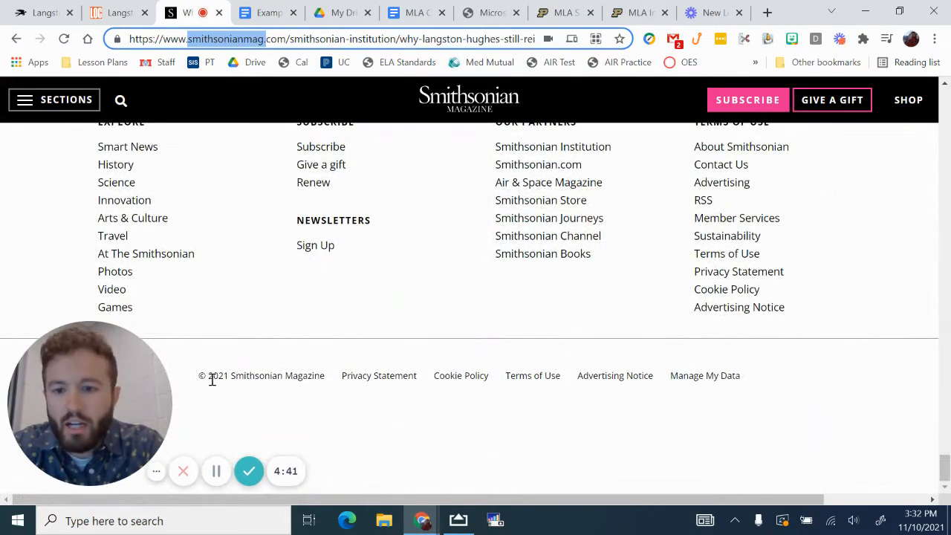
pyautogui.moveTo(198, 376); pyautogui.dragTo(328, 382)
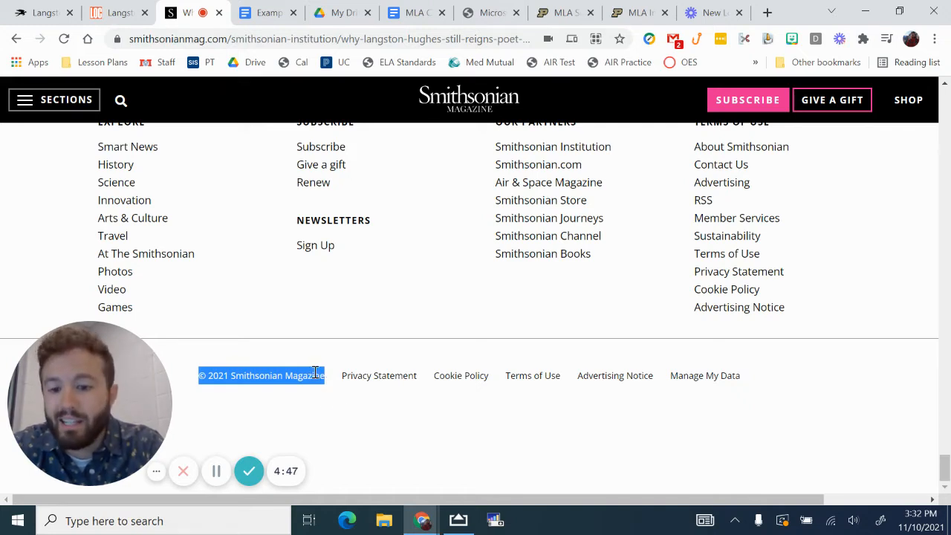
pyautogui.moveTo(334, 377); pyautogui.dragTo(231, 379)
pyautogui.hotkey('ctrl', 'c')
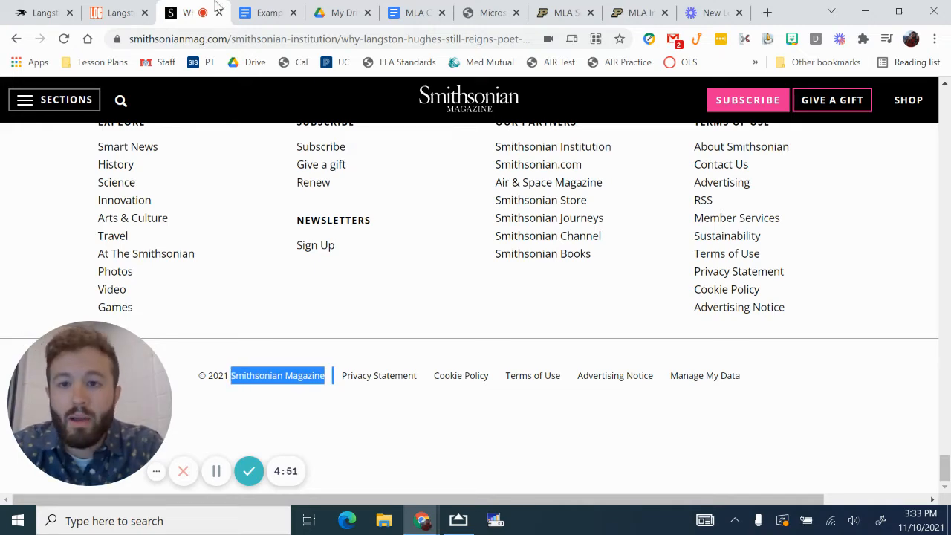
pyautogui.click(264, 12)
pyautogui.hotkey('ctrl', 'v')
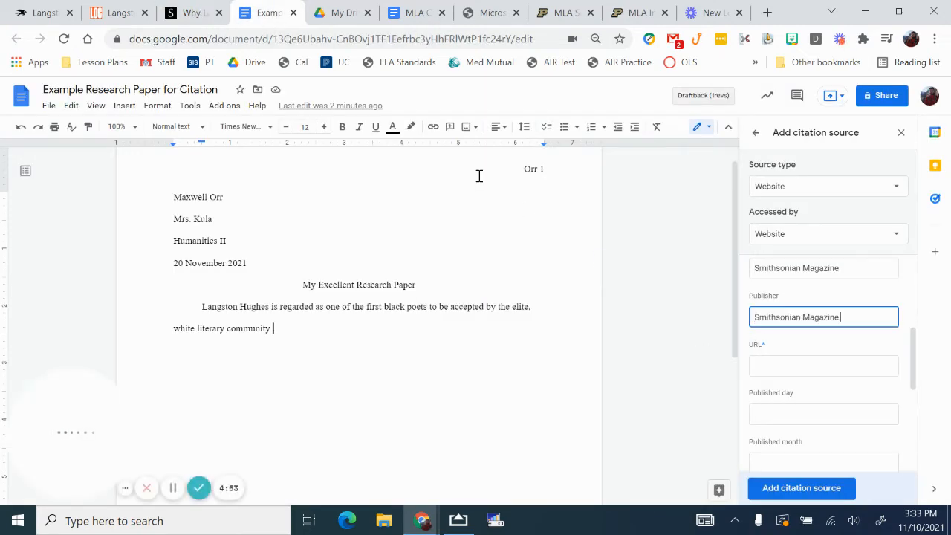
# Copy the full web address of the Smithsonian article into the citation source's URL
pyautogui.click(799, 365)
pyautogui.click(204, 11)
pyautogui.click(236, 37)
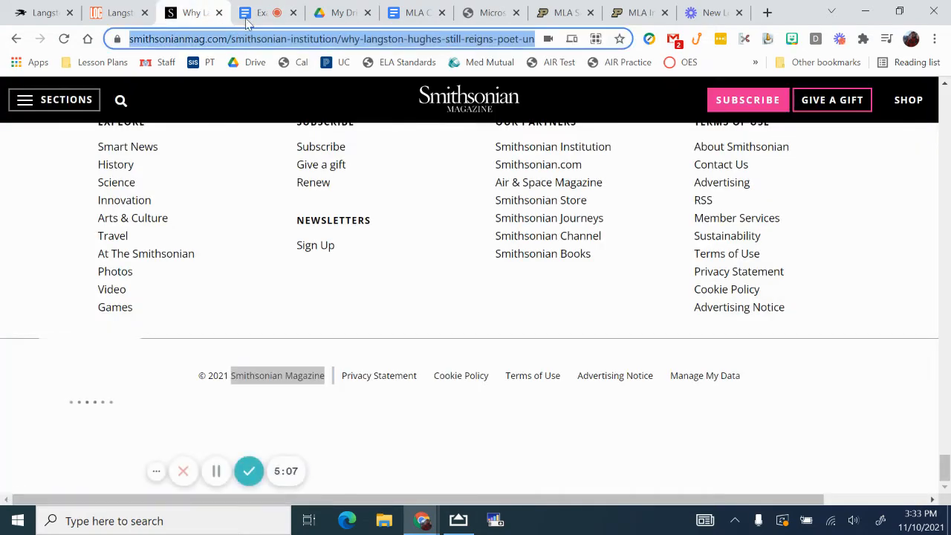
pyautogui.click(264, 12)
pyautogui.write('https://www.smithsonianmag.com/arts-culture/why-langston-hughes-still-reigns-poet-unchampioned-180963405/')
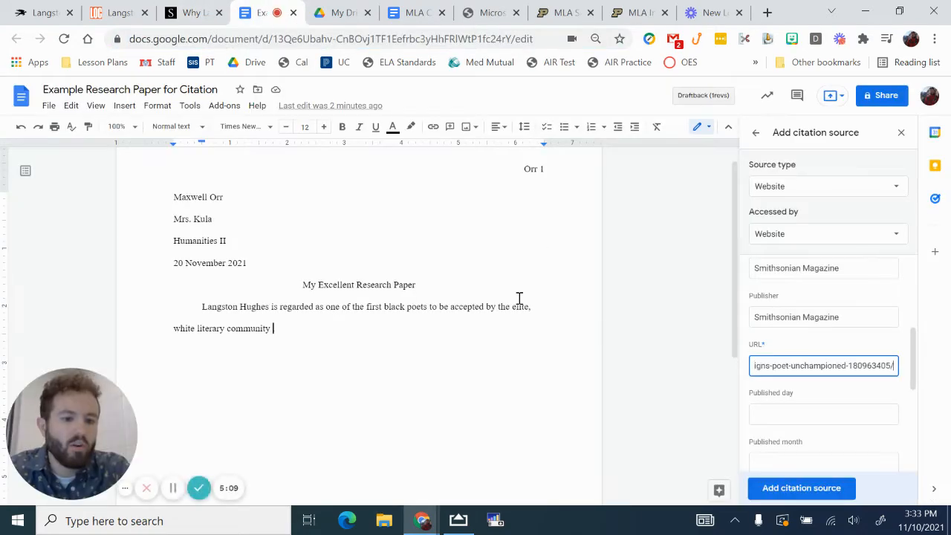
# Look up the article's publication date and enter published day 22, month May and year 2017 in the citation source
pyautogui.click(199, 6)
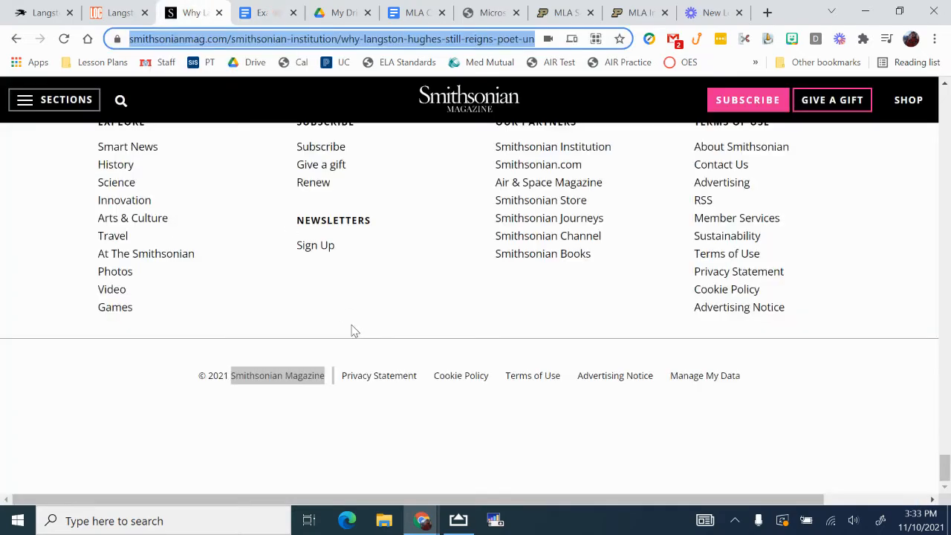
pyautogui.scroll(15, 352, 331)
pyautogui.scroll(5, 352, 331)
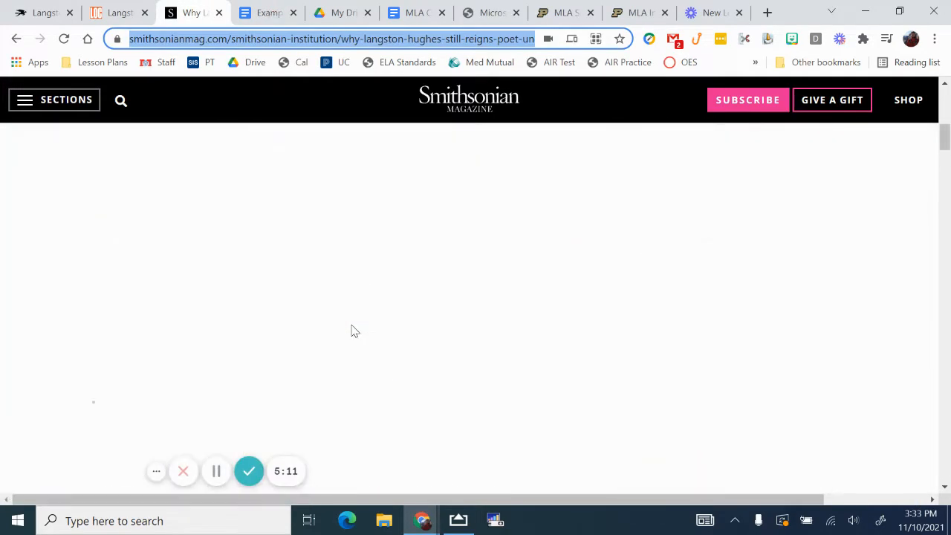
pyautogui.scroll(1, 239, 233)
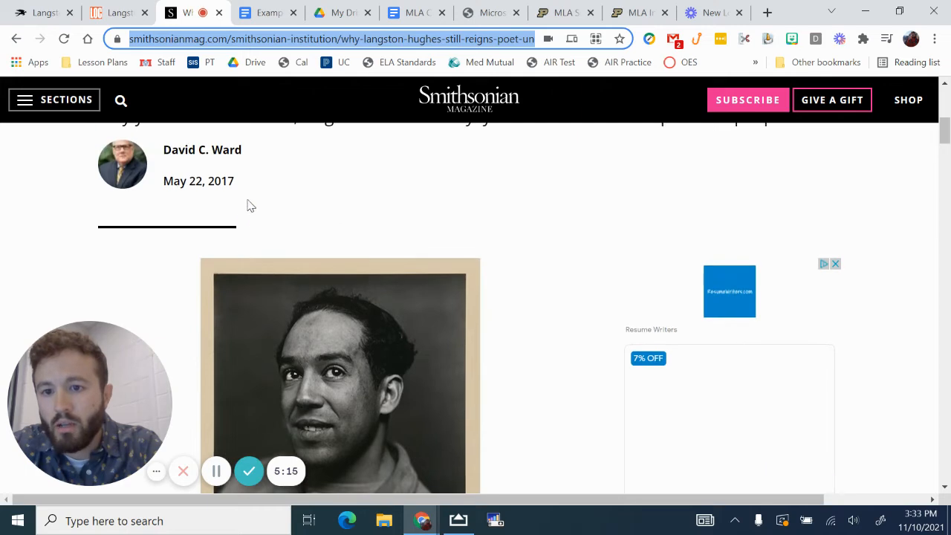
pyautogui.moveTo(237, 182); pyautogui.dragTo(174, 182)
pyautogui.click(264, 13)
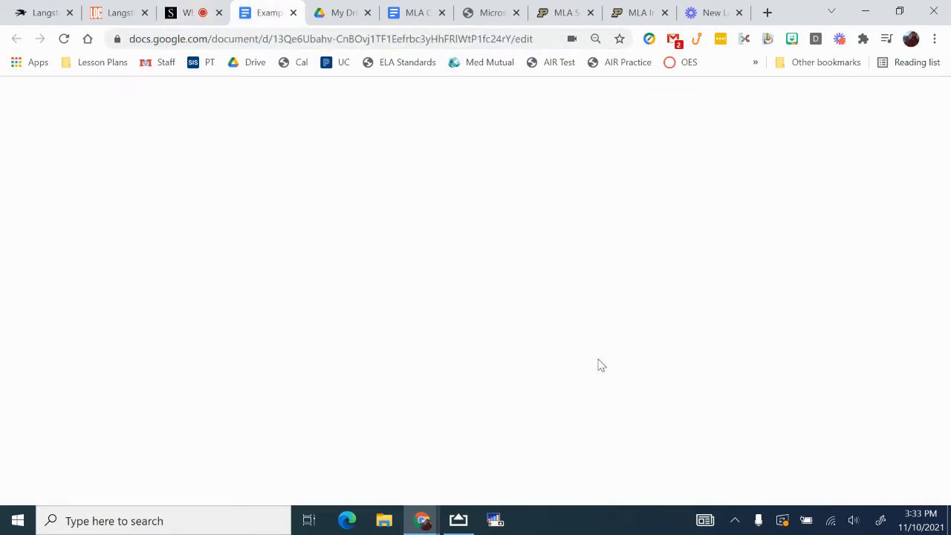
pyautogui.scroll(-1, 752, 379)
pyautogui.click(788, 350)
pyautogui.write('22')
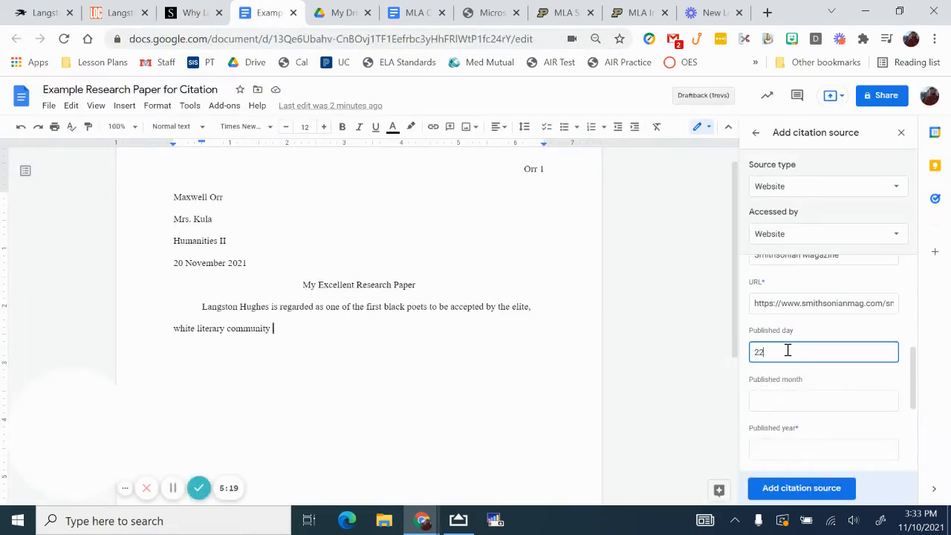
pyautogui.click(784, 396)
pyautogui.write('May')
pyautogui.press('Tab')
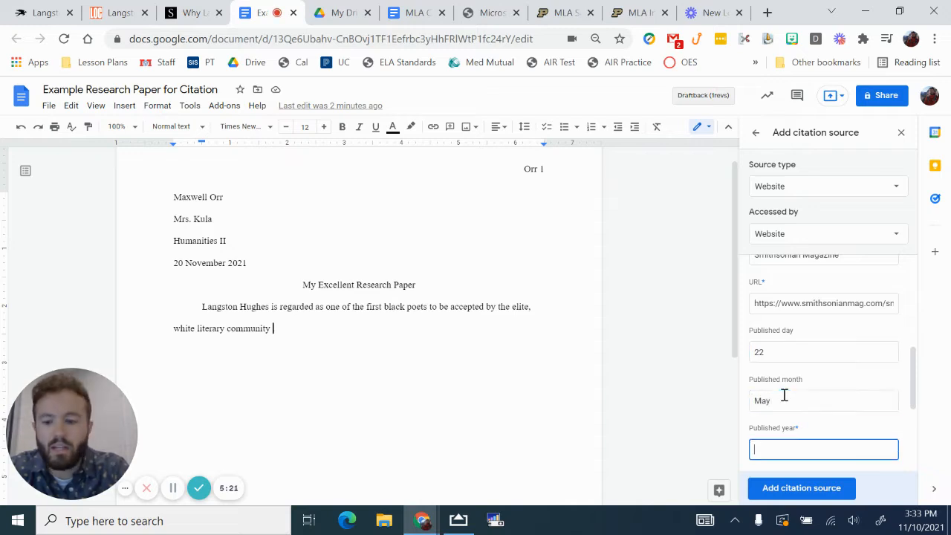
pyautogui.write('2018')
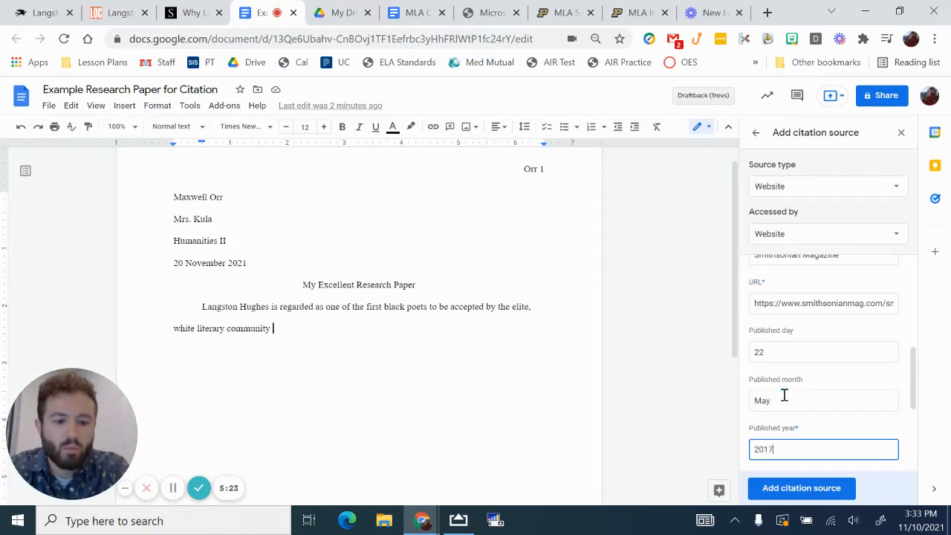
# Enter the access date in the citation source as day 10, month 11 and year 2021
pyautogui.scroll(-1, 784, 394)
pyautogui.click(796, 404)
pyautogui.scroll(-1, 797, 405)
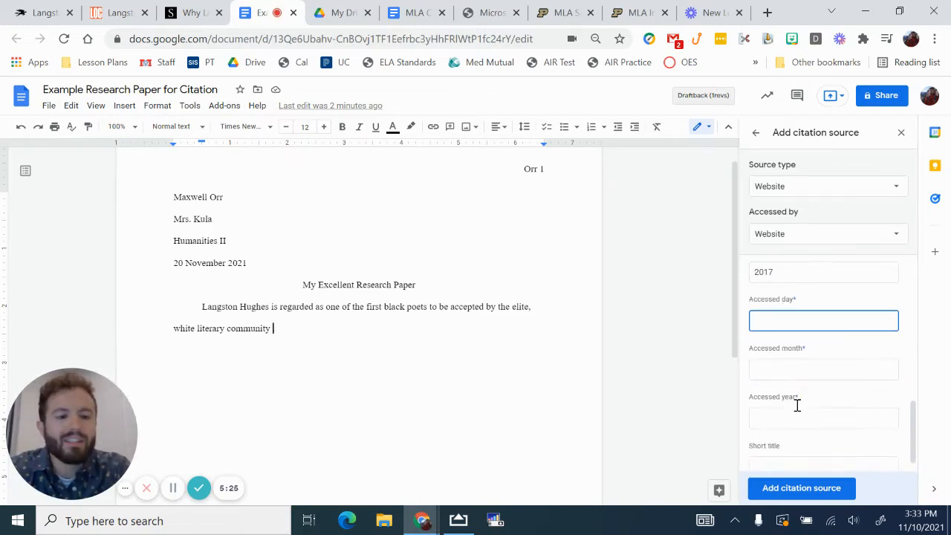
pyautogui.scroll(-1, 796, 405)
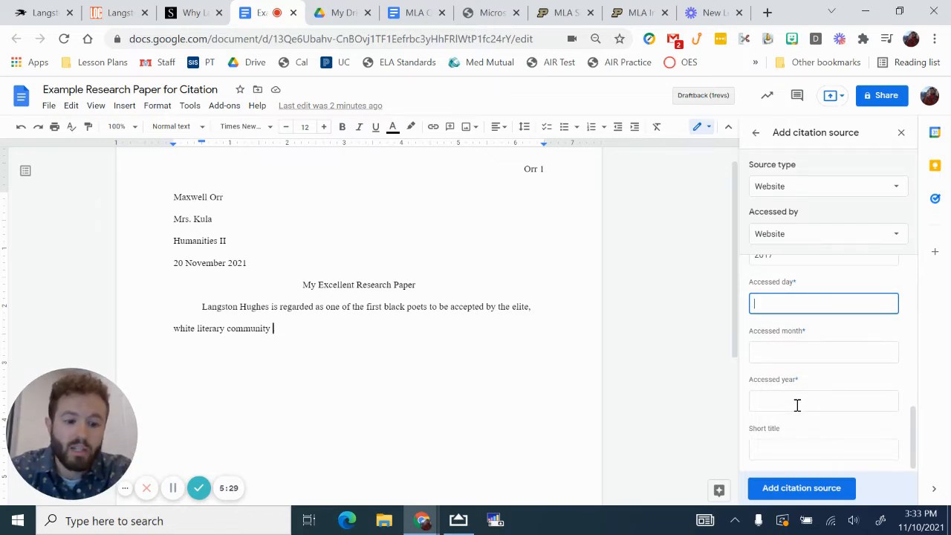
pyautogui.click(781, 354)
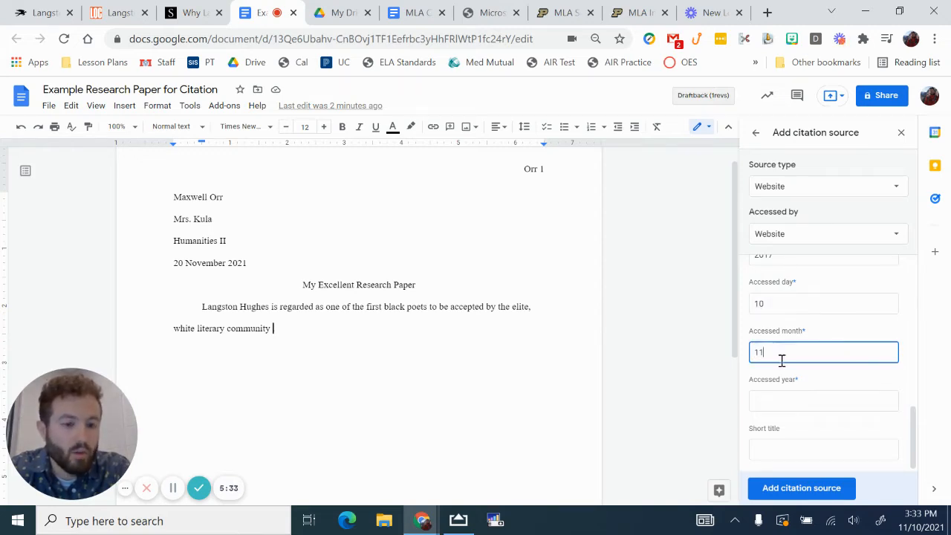
pyautogui.click(779, 400)
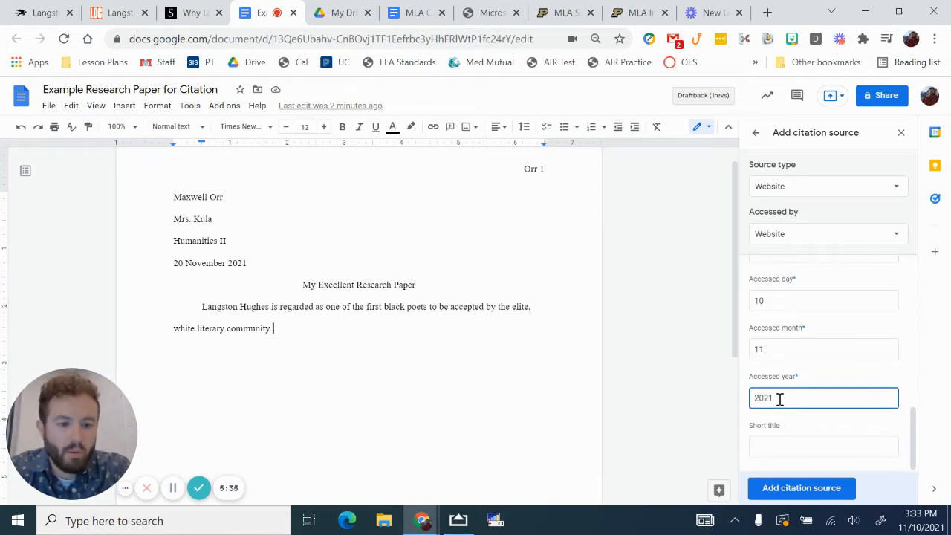
# Enter the first two words of the article's title, "Why Langston", as the short title and add the citation source
pyautogui.click(785, 446)
pyautogui.click(800, 438)
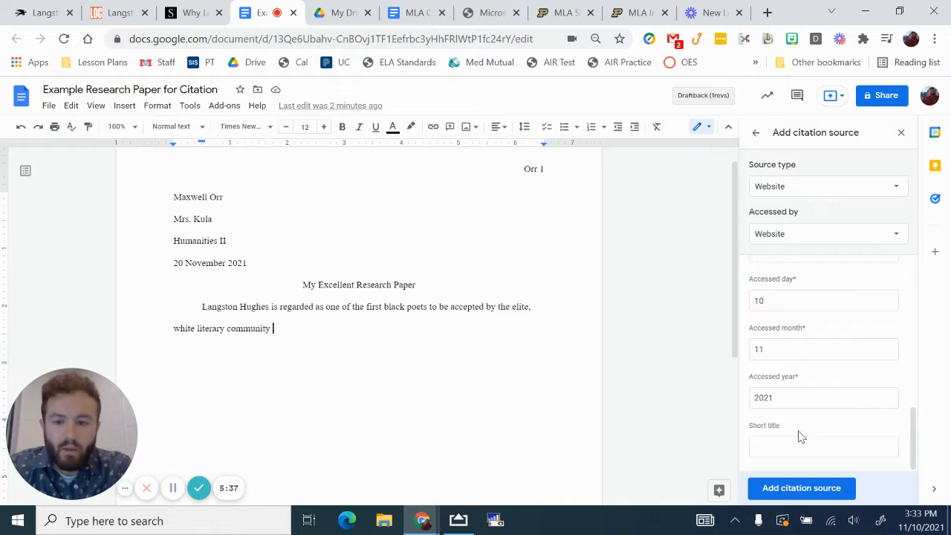
pyautogui.click(798, 452)
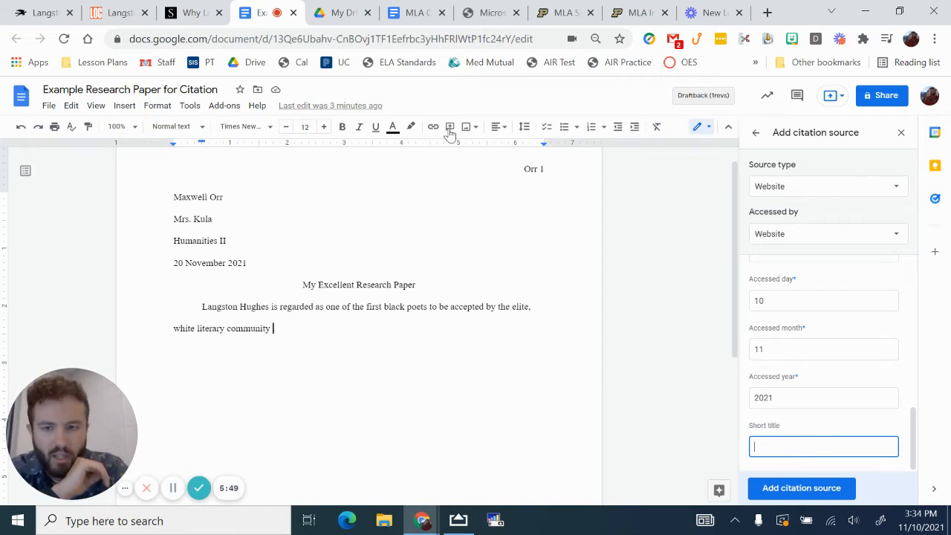
pyautogui.click(195, 12)
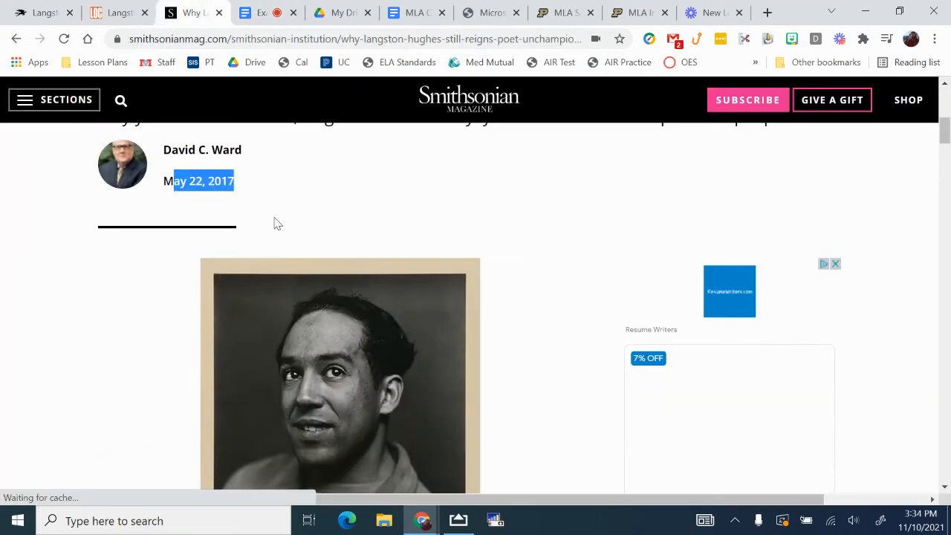
pyautogui.scroll(2, 274, 221)
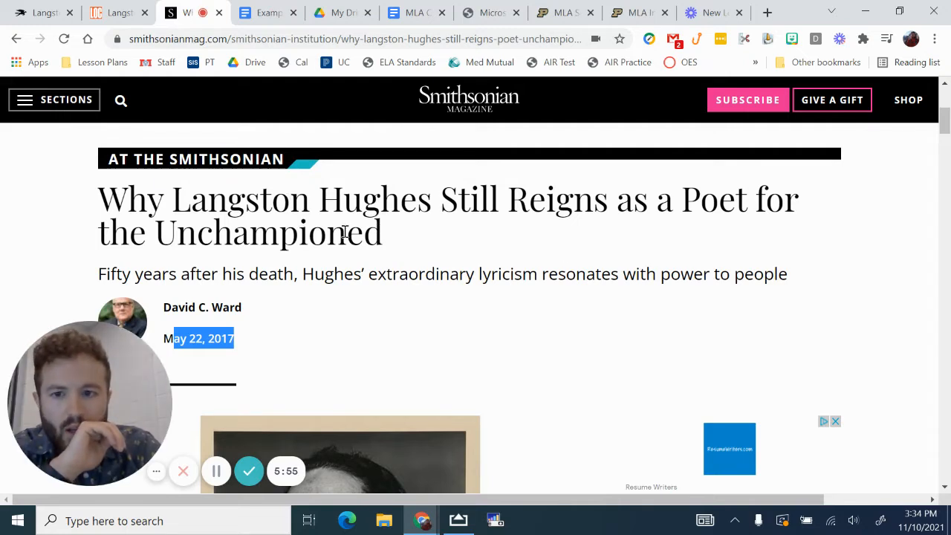
pyautogui.moveTo(310, 208); pyautogui.dragTo(86, 195)
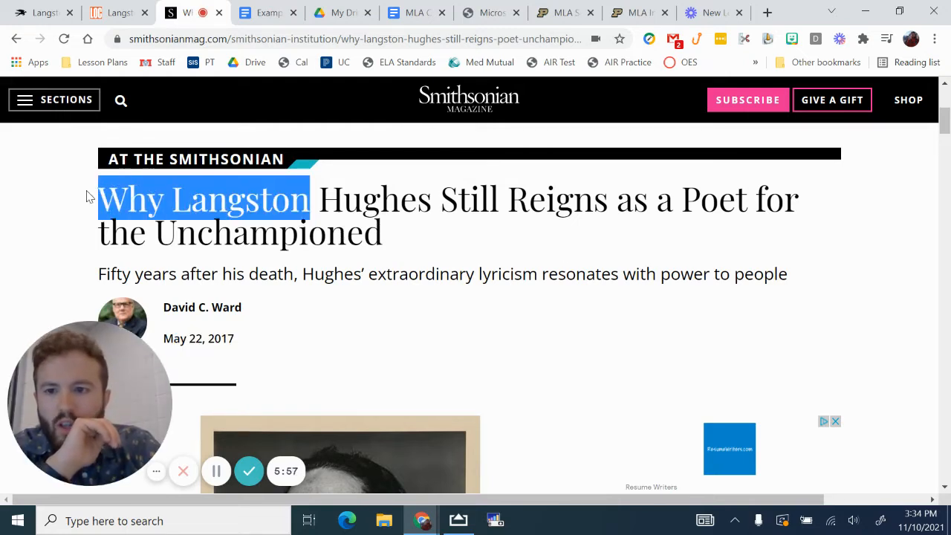
pyautogui.click(265, 12)
pyautogui.write('Why ')
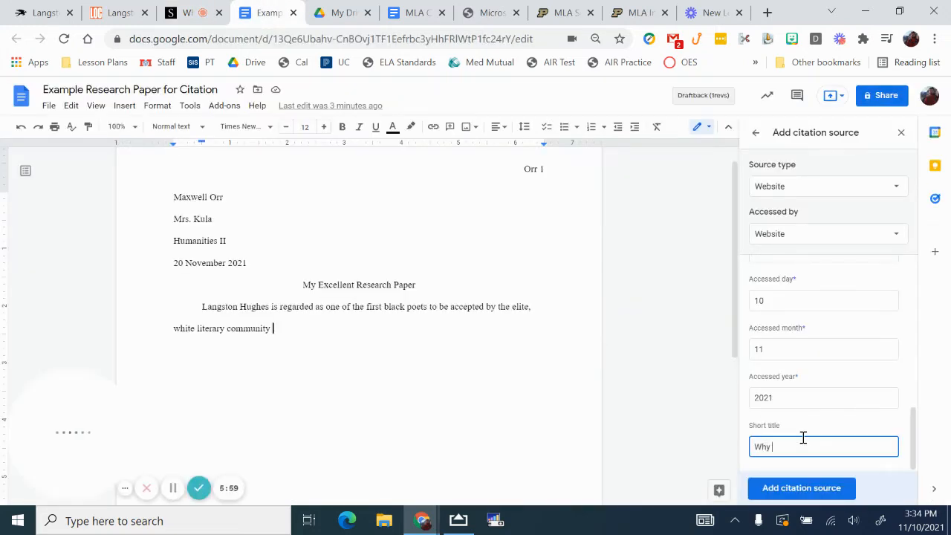
pyautogui.write('Langston')
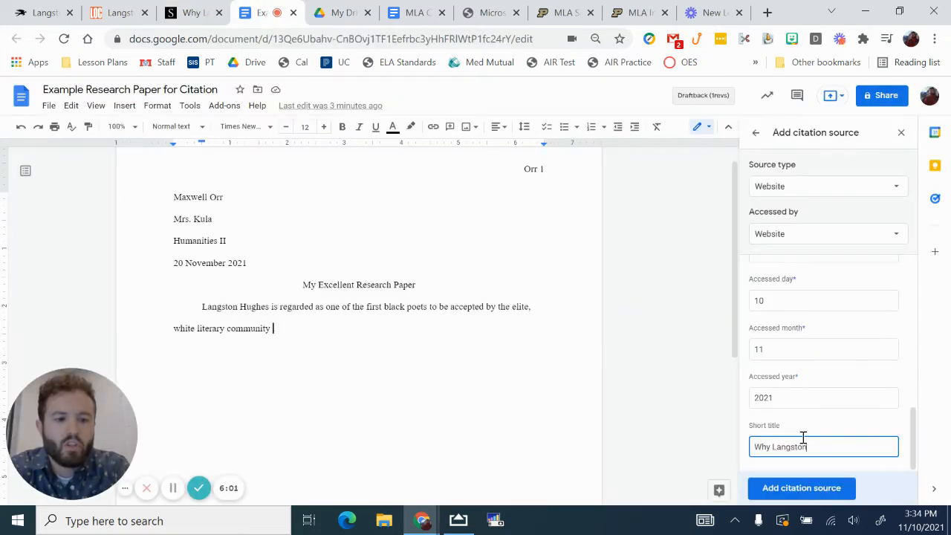
pyautogui.click(790, 424)
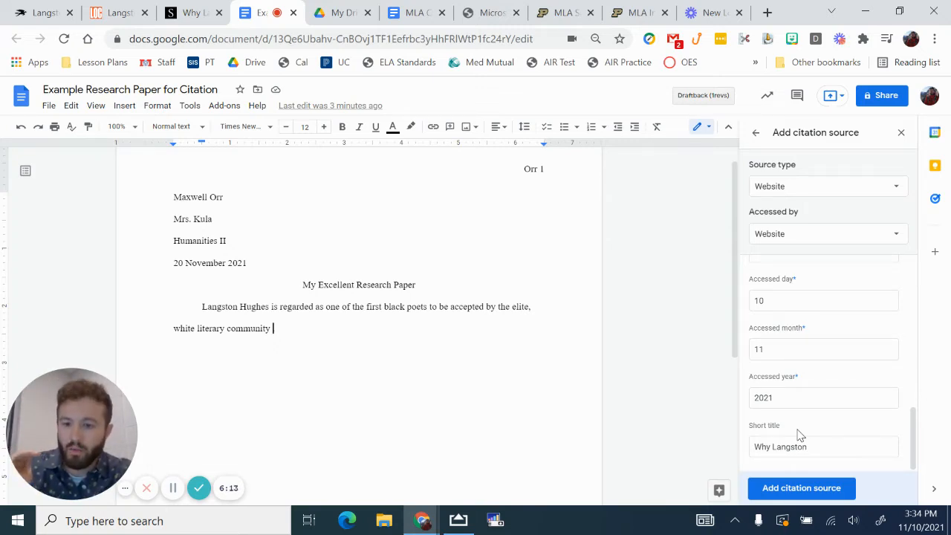
pyautogui.click(813, 488)
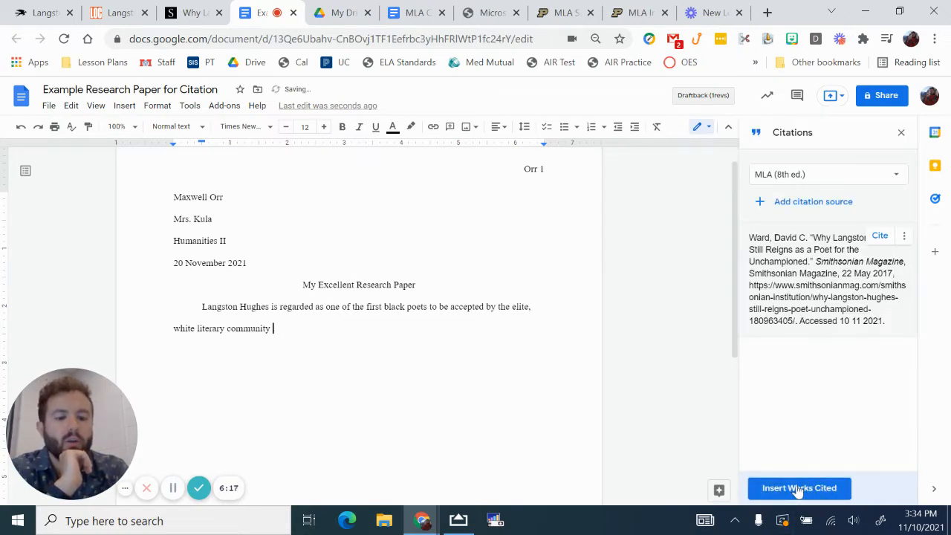
pyautogui.moveTo(888, 322); pyautogui.dragTo(752, 238)
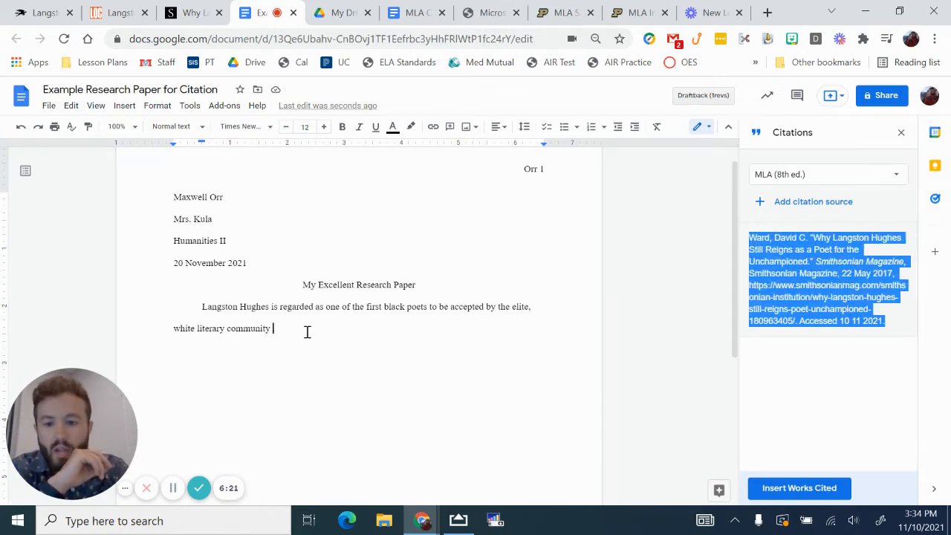
# End the sentence after "white literary community" with a period, inserting the source's in-text citation before it, and compare the citation with the source entry
pyautogui.click(260, 328)
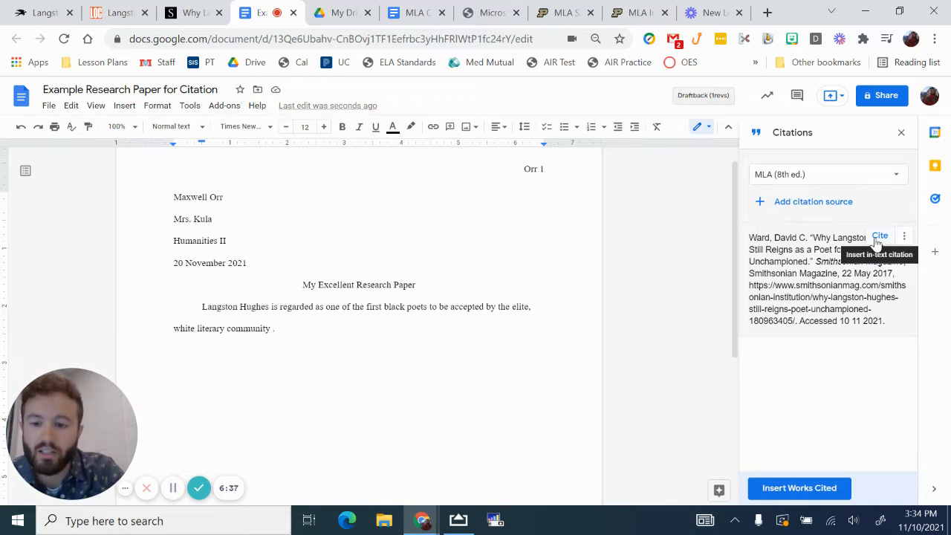
pyautogui.click(879, 238)
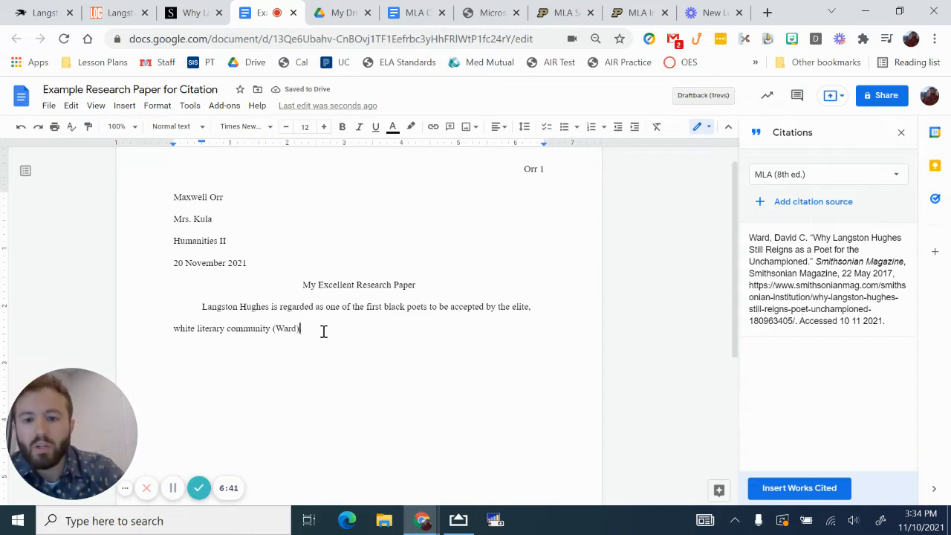
pyautogui.moveTo(302, 329); pyautogui.dragTo(275, 330)
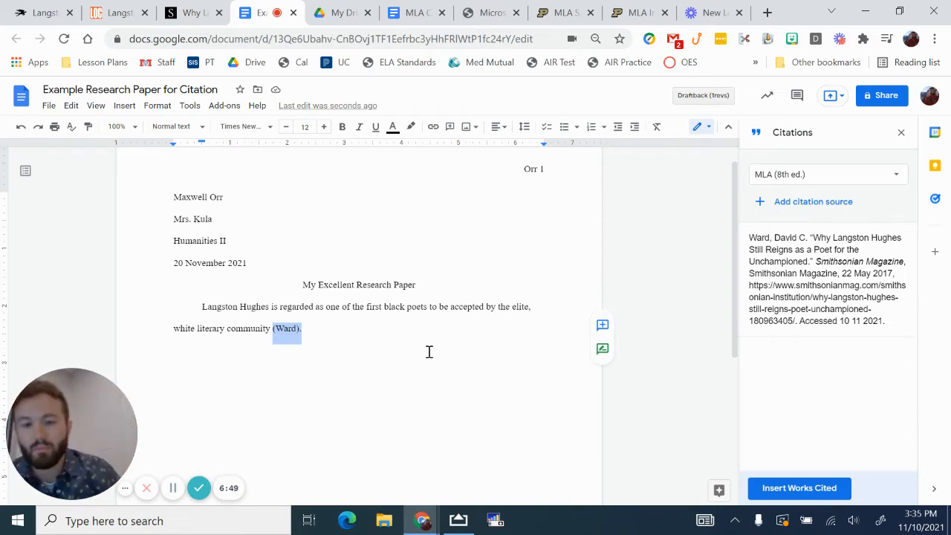
pyautogui.doubleClick(758, 238)
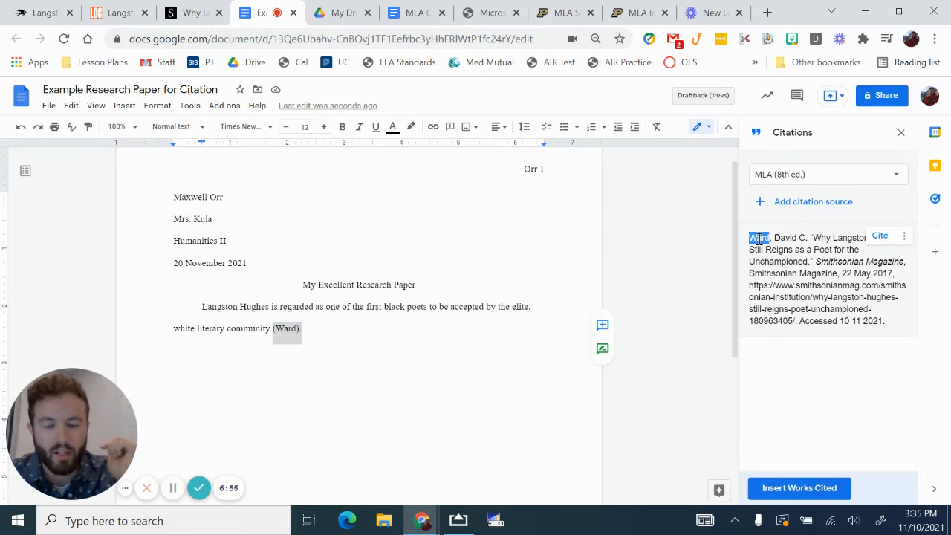
pyautogui.click(758, 238)
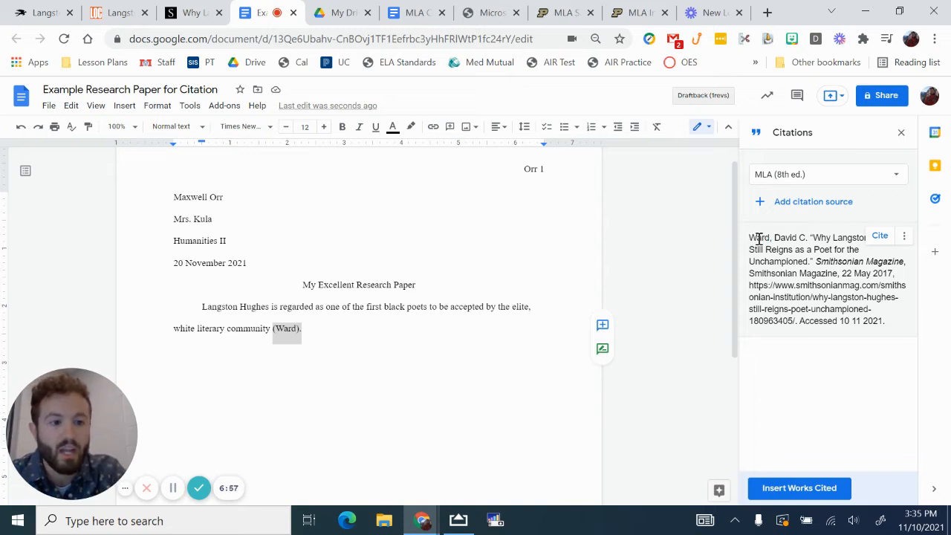
# Compare the in-text citation in the paragraph with the author, article title and full text of the Smithsonian Magazine source entry
pyautogui.moveTo(804, 238); pyautogui.dragTo(748, 242)
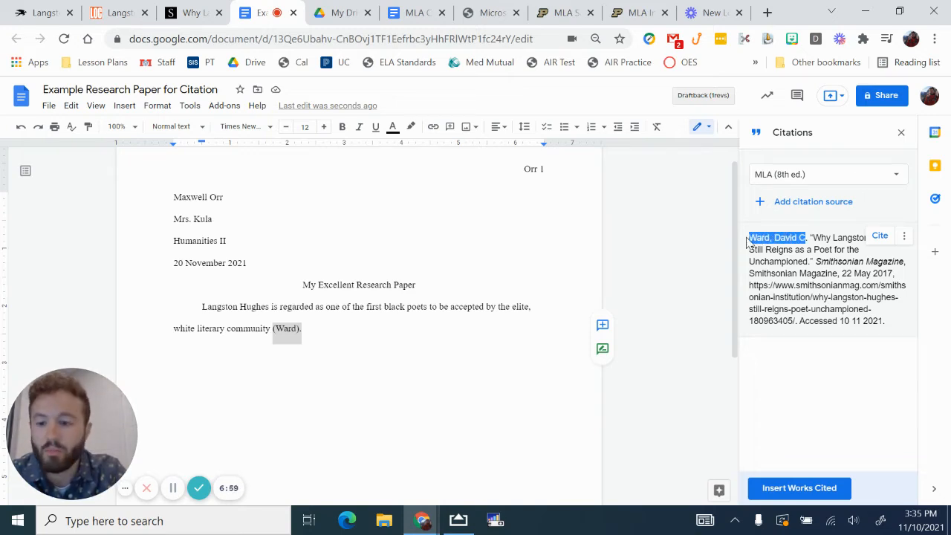
pyautogui.moveTo(818, 238); pyautogui.dragTo(807, 260)
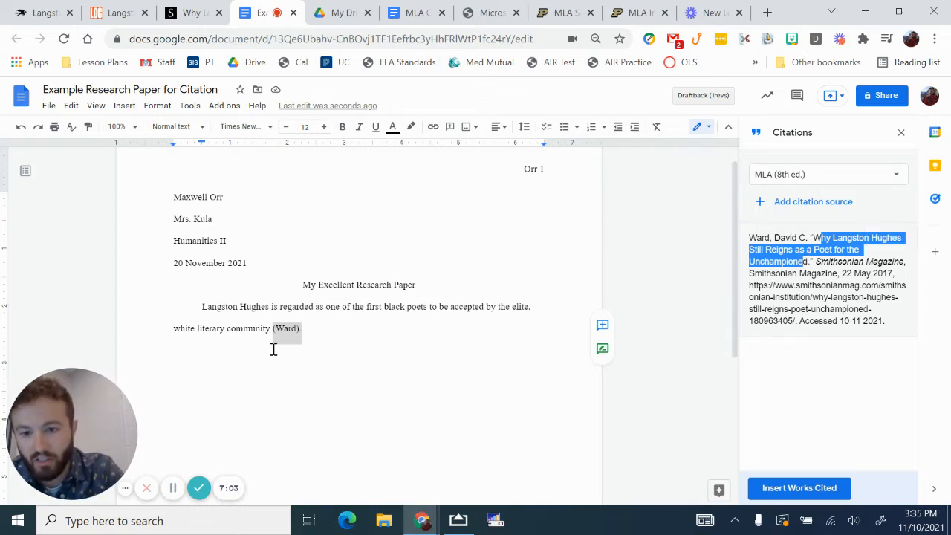
pyautogui.doubleClick(290, 327)
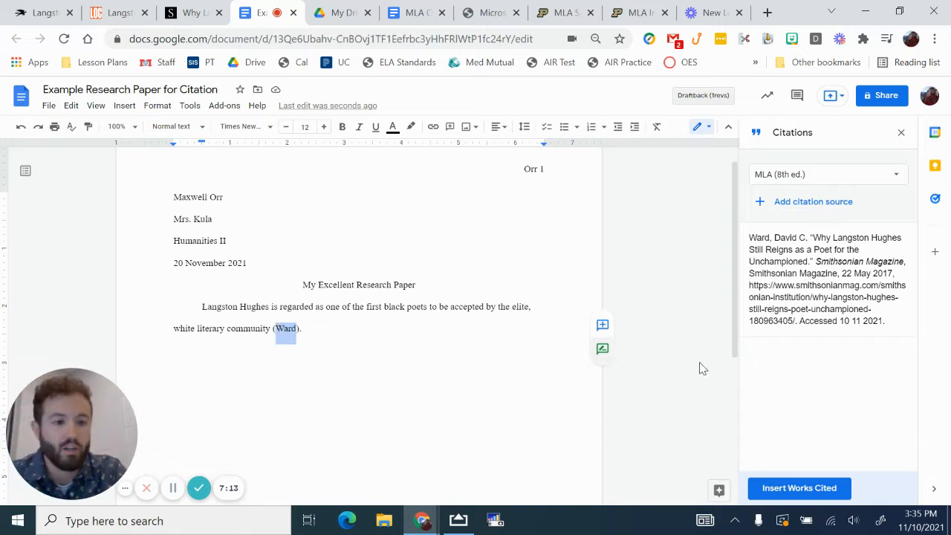
pyautogui.moveTo(886, 321); pyautogui.dragTo(746, 239)
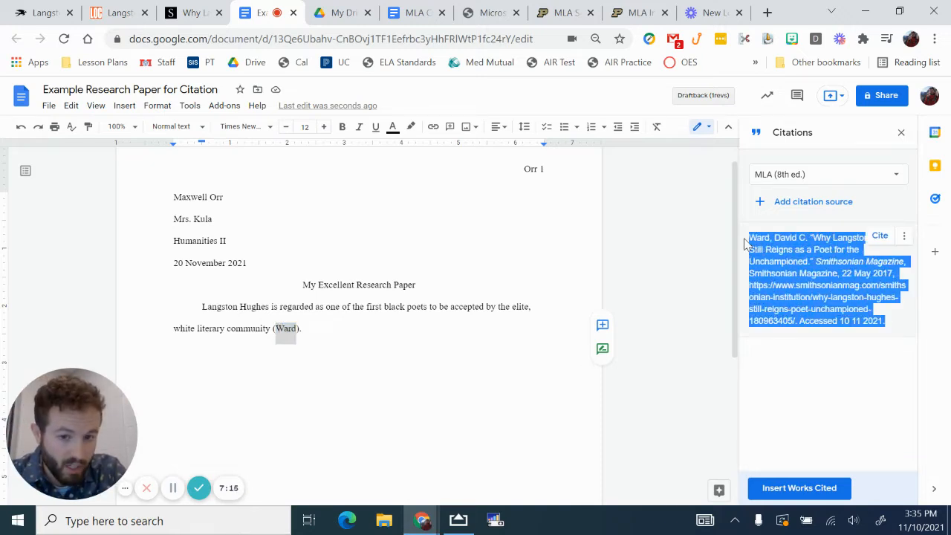
pyautogui.click(284, 331)
pyautogui.click(461, 323)
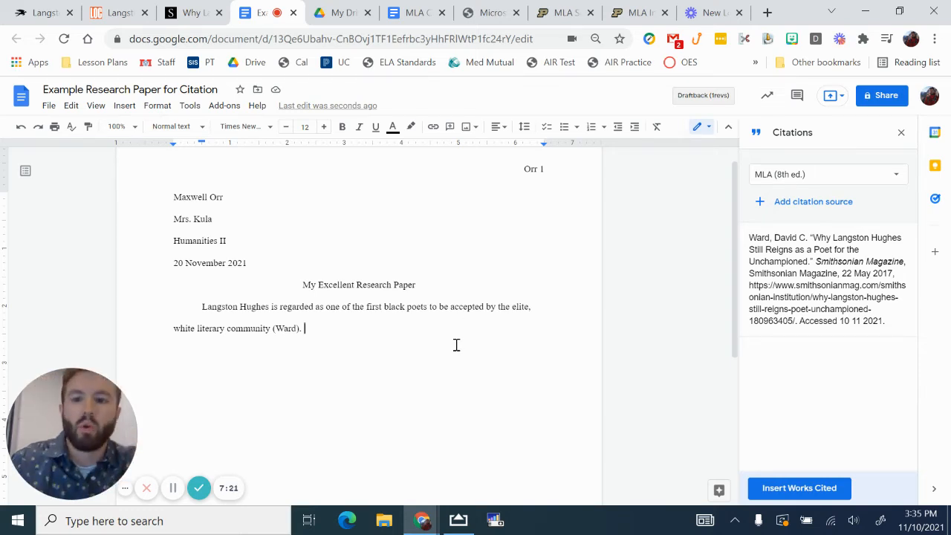
# Copy the passage from "Much of Hughes's early work" through "unattractive view of black life" on the Poetry Foundation's Langston Hughes page
pyautogui.click(37, 8)
pyautogui.scroll(-2, 693, 386)
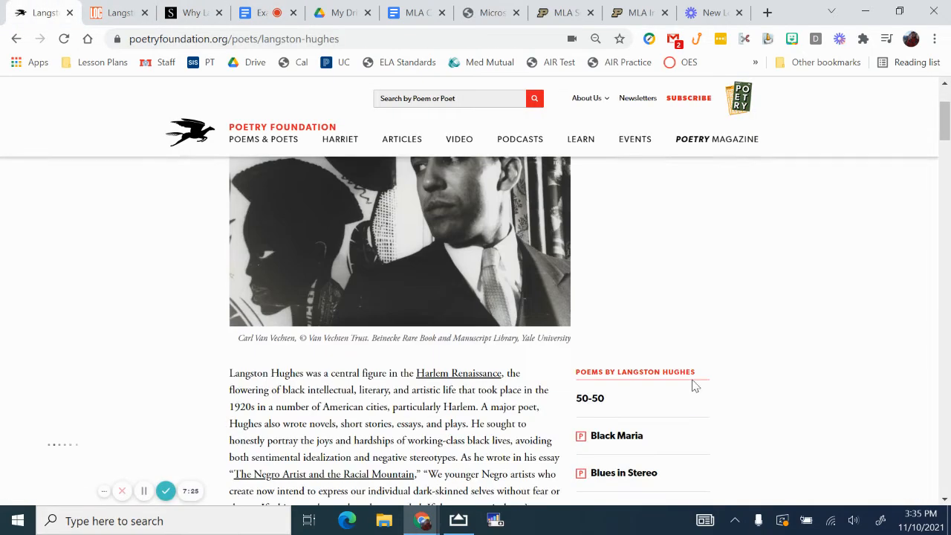
pyautogui.scroll(-1, 345, 353)
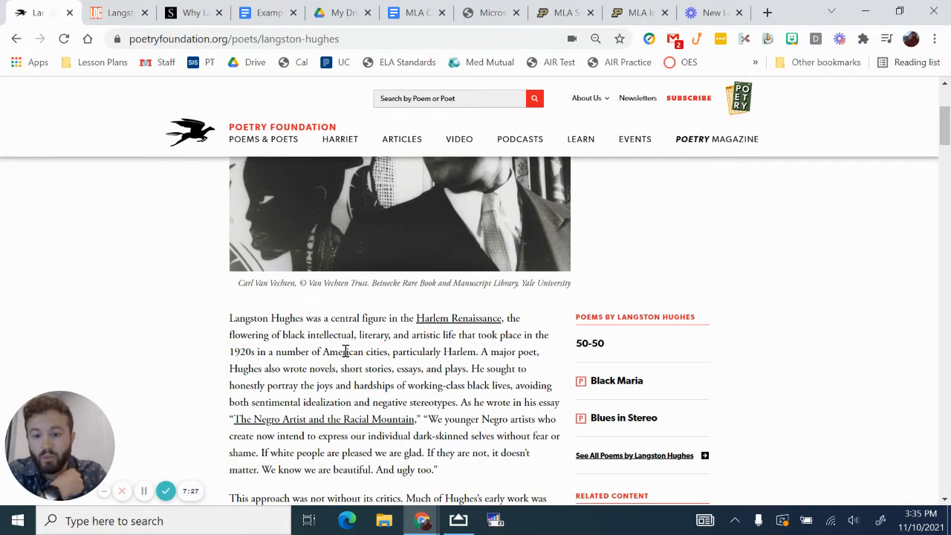
pyautogui.scroll(-3, 346, 351)
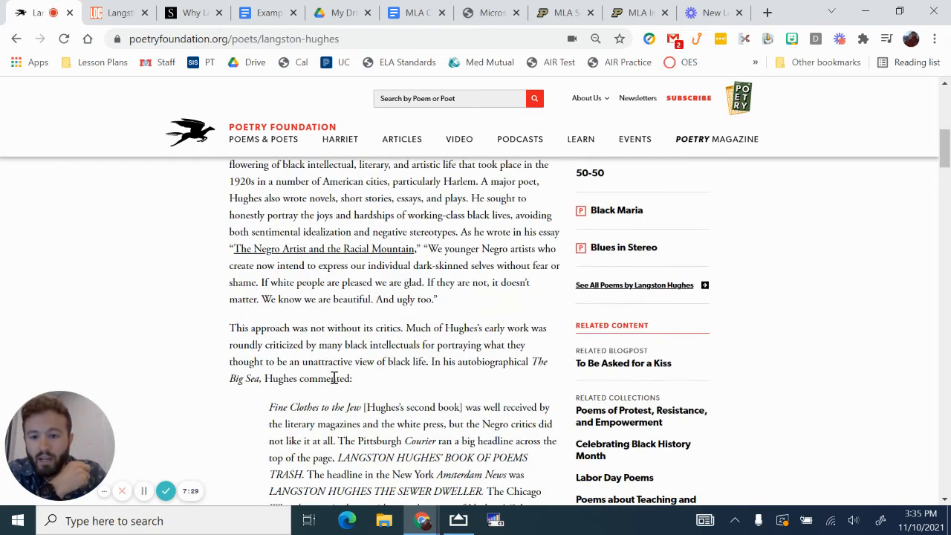
pyautogui.scroll(-2, 334, 379)
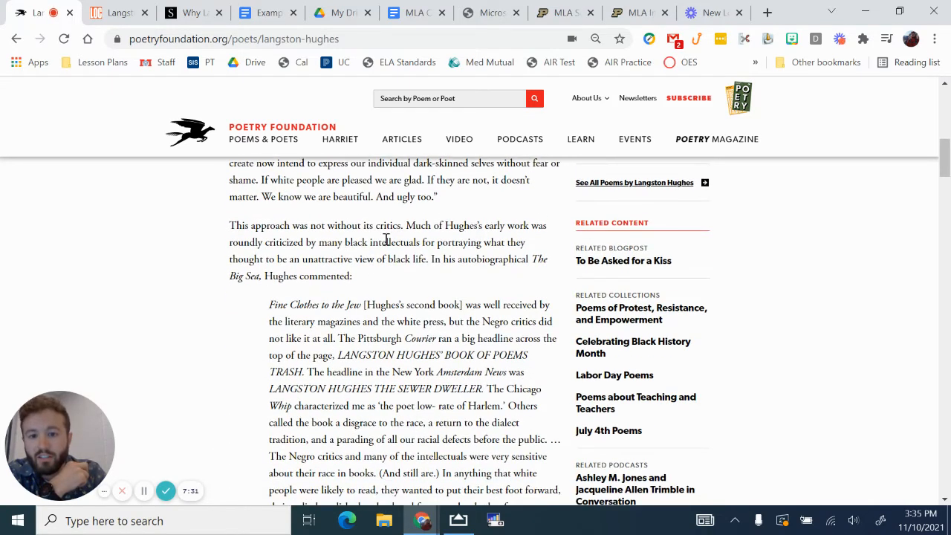
pyautogui.scroll(-1, 446, 223)
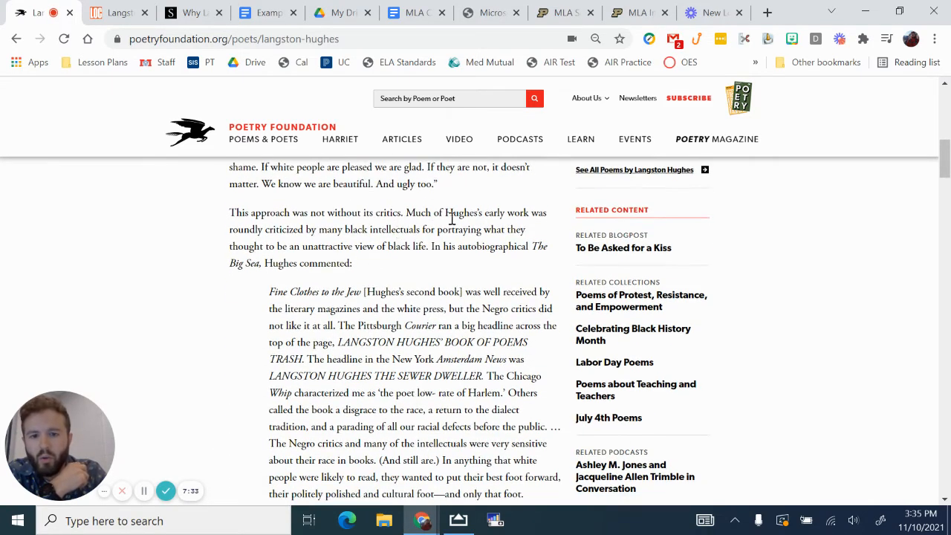
pyautogui.moveTo(407, 213); pyautogui.dragTo(427, 244)
pyautogui.hotkey('ctrl', 'c')
# Introduce a quotation in the research paper after the first cited sentence with "According to the Poetry Foundation," and an opening quotation mark
pyautogui.click(268, 13)
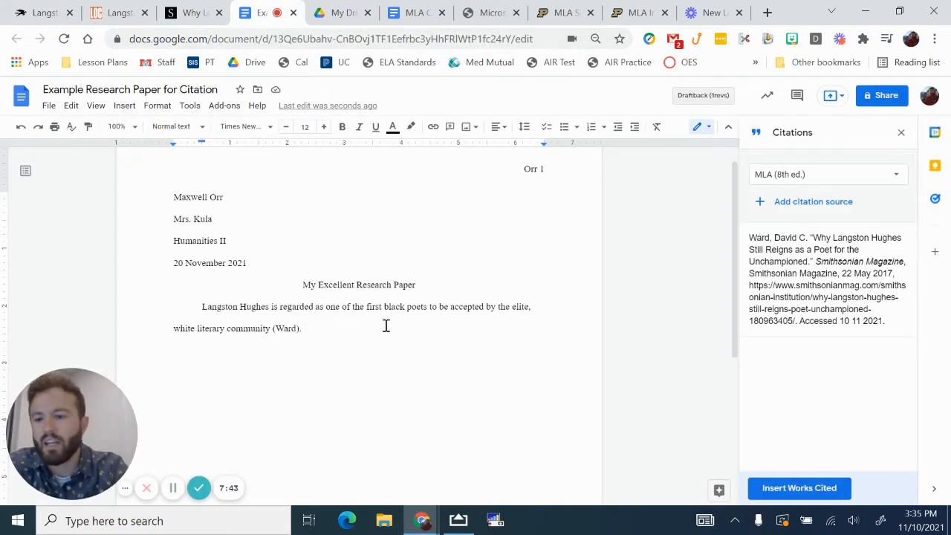
pyautogui.write('A')
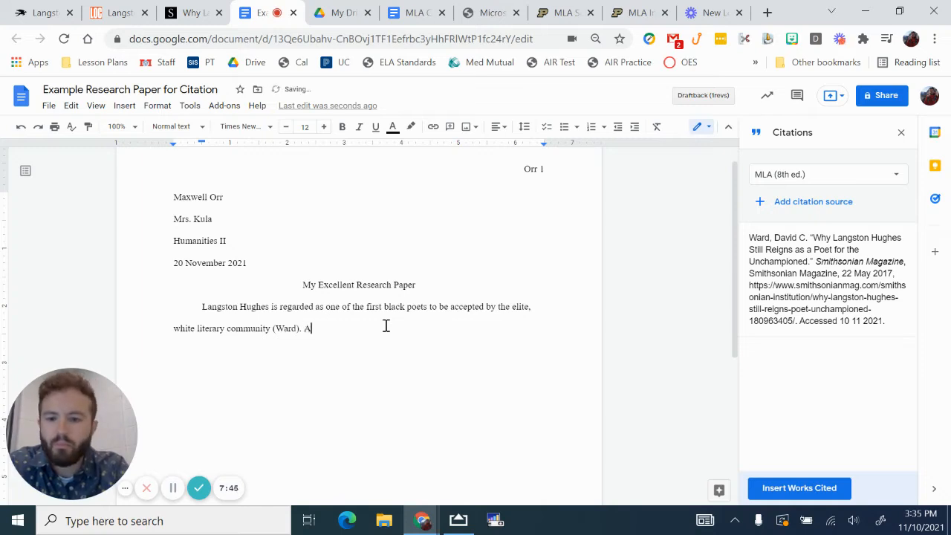
pyautogui.write('ccording to the')
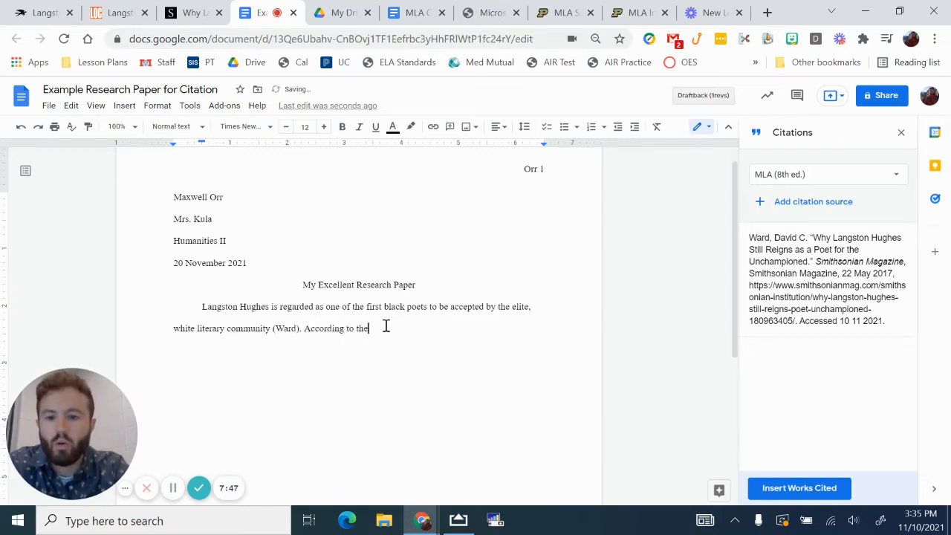
pyautogui.write(' Poetry Fo')
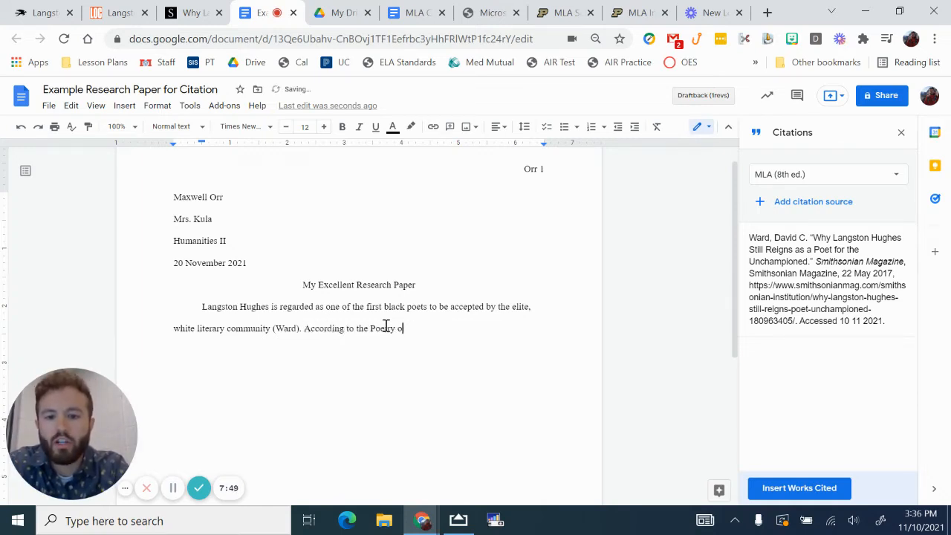
pyautogui.press('BackSpace')
pyautogui.write('Foundcation, “')
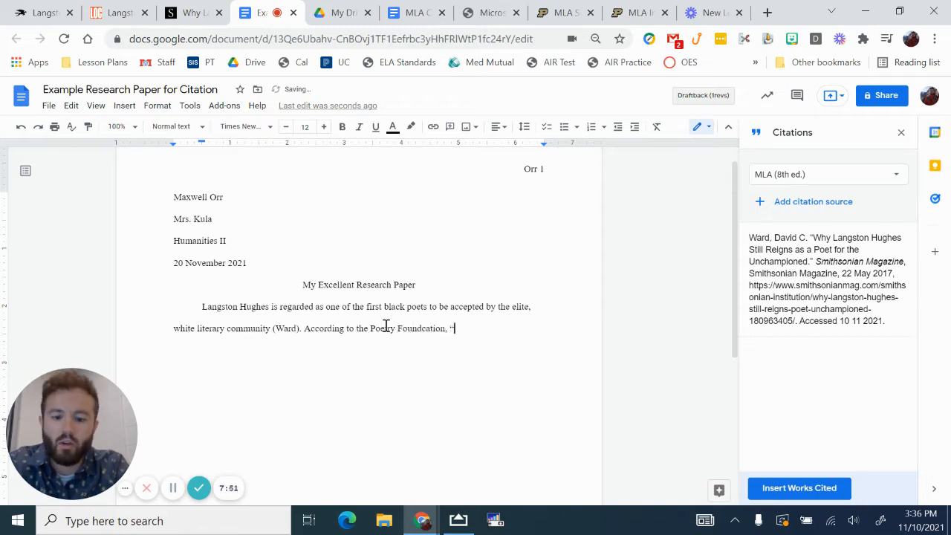
# Insert the copied passage as the quotation, close it with a quotation mark, and correct the misspelled word to "Foundation"
pyautogui.rightClick(481, 328)
pyautogui.click(533, 279)
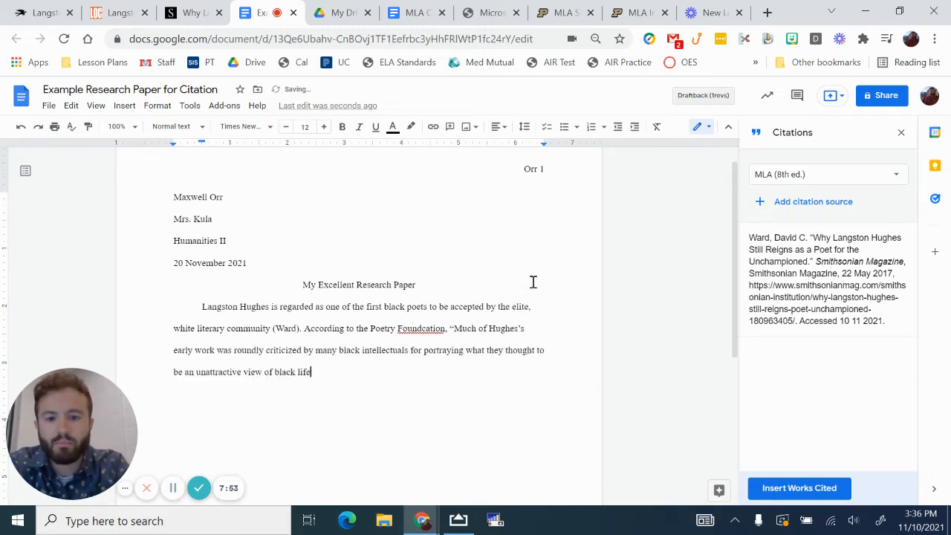
pyautogui.rightClick(417, 328)
pyautogui.click(458, 360)
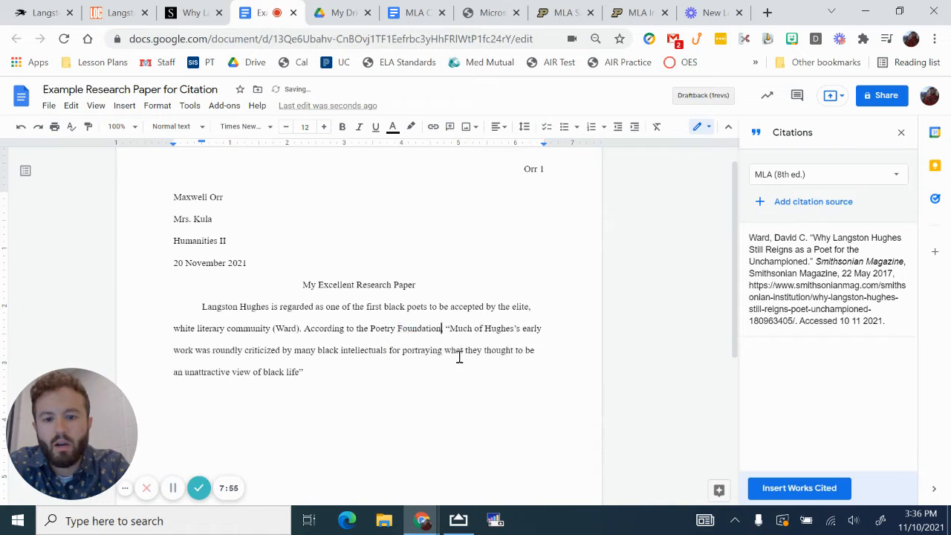
pyautogui.click(403, 374)
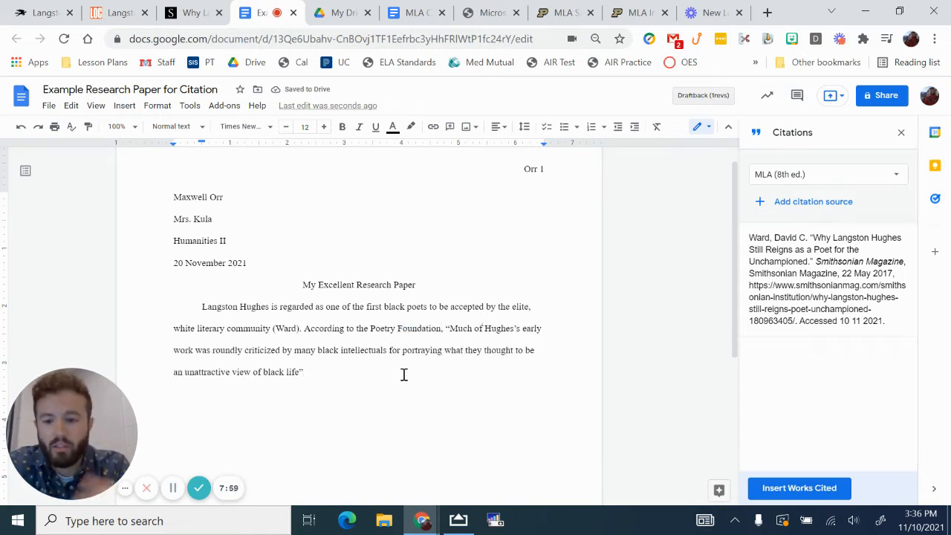
# Start a new citation source and copy the web address of the Poetry Foundation's Langston Hughes page
pyautogui.click(790, 202)
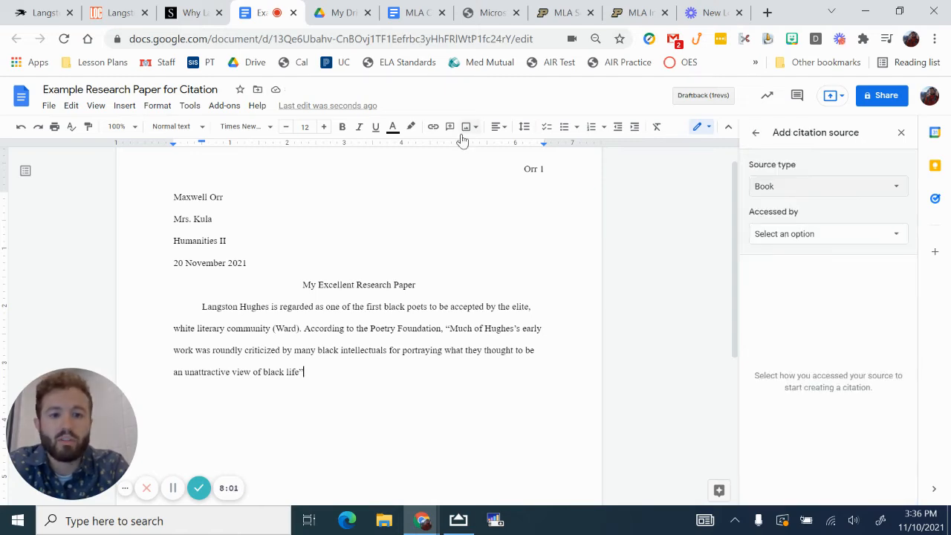
pyautogui.click(184, 6)
pyautogui.click(45, 12)
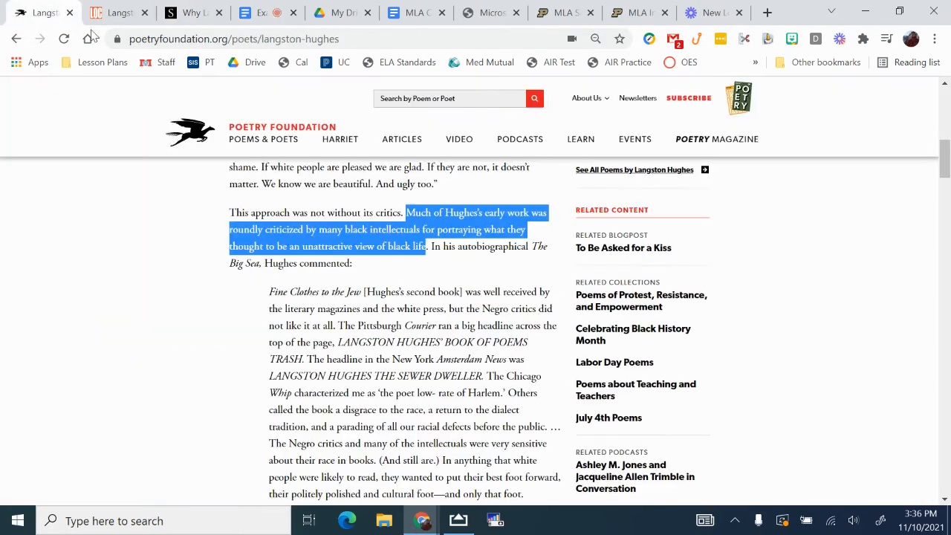
pyautogui.click(202, 42)
pyautogui.hotkey('ctrl', 'c')
# Search the Poetry Foundation page from its heading to its footer for an author's name
pyautogui.scroll(10, 238, 313)
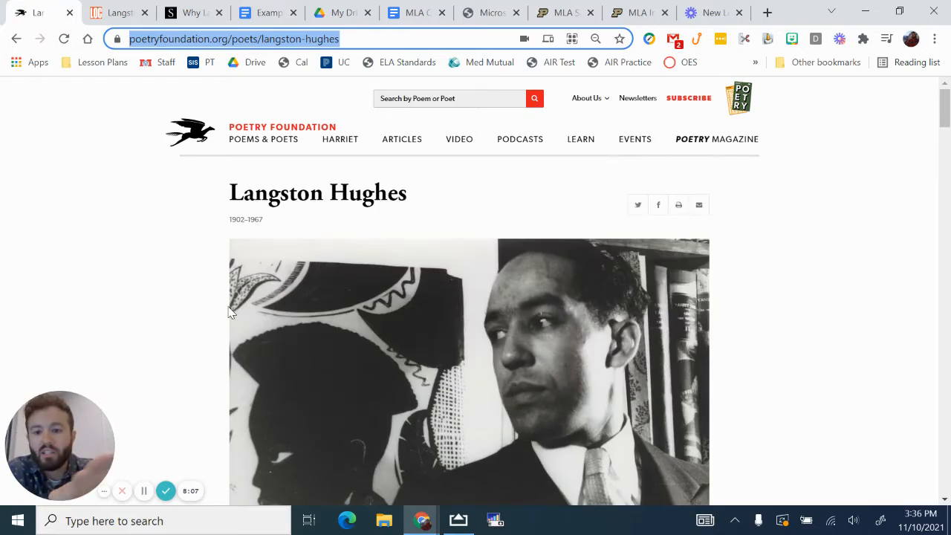
pyautogui.scroll(-8, 220, 289)
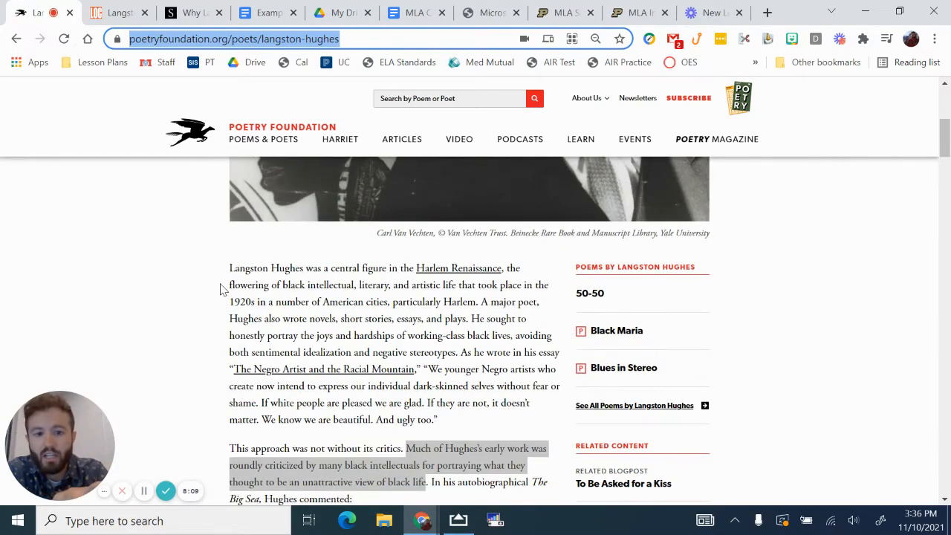
pyautogui.scroll(-15, 220, 289)
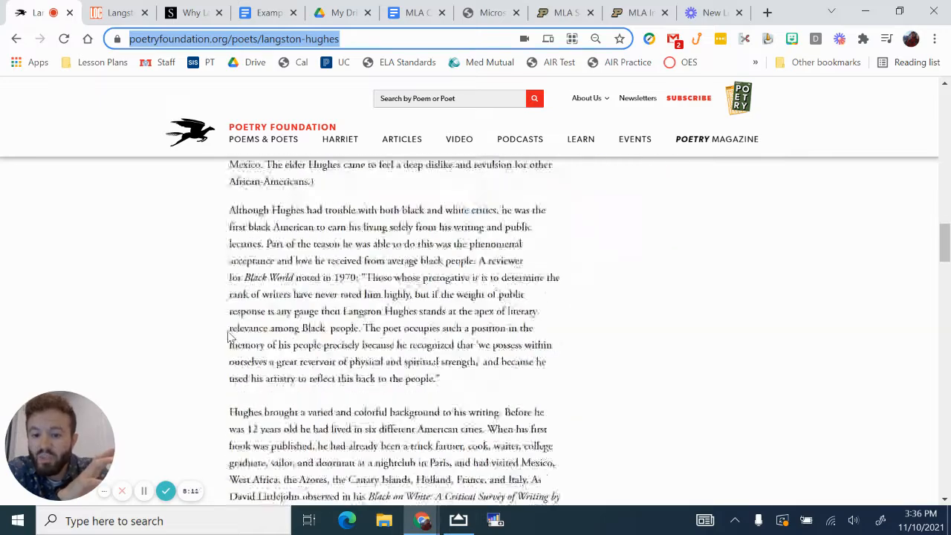
pyautogui.scroll(-20, 228, 337)
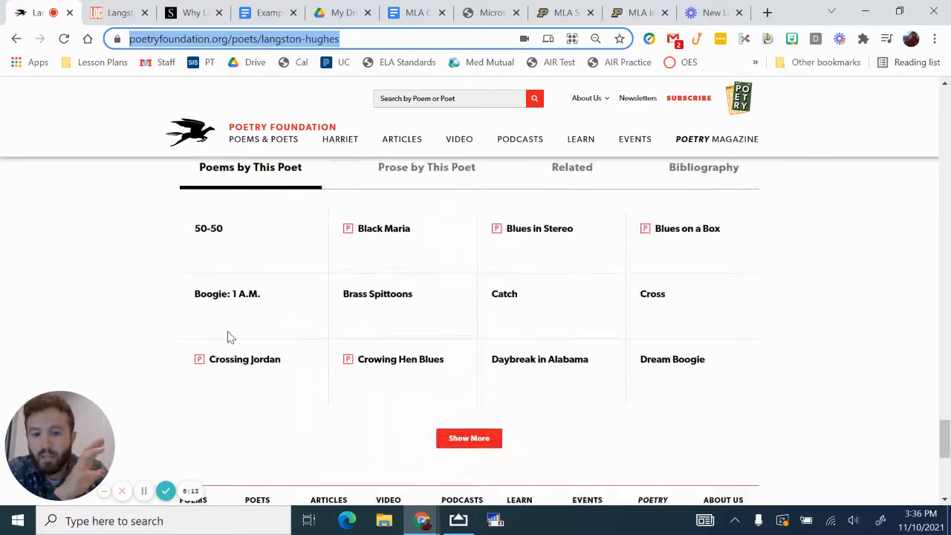
pyautogui.scroll(-10, 227, 336)
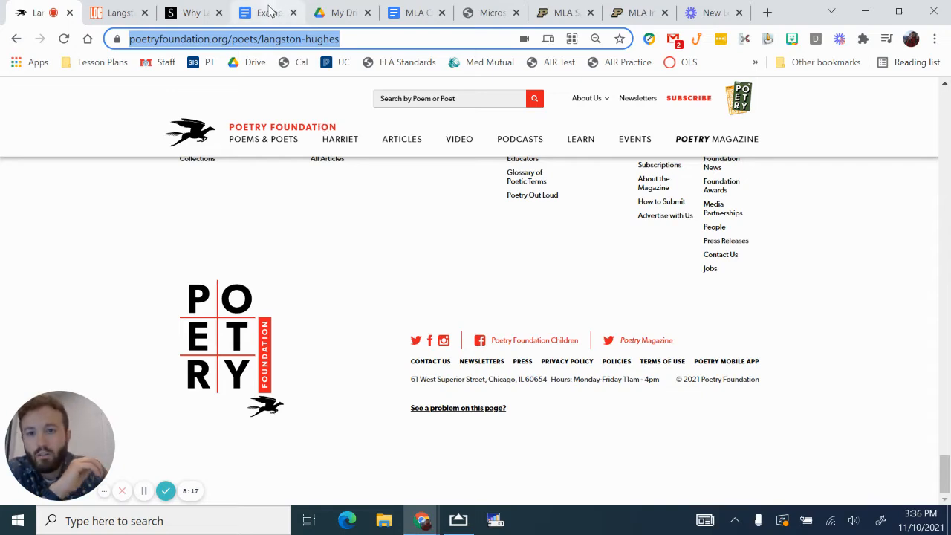
# Return to the research paper and set the new citation source's type to Website
pyautogui.click(272, 13)
pyautogui.click(777, 192)
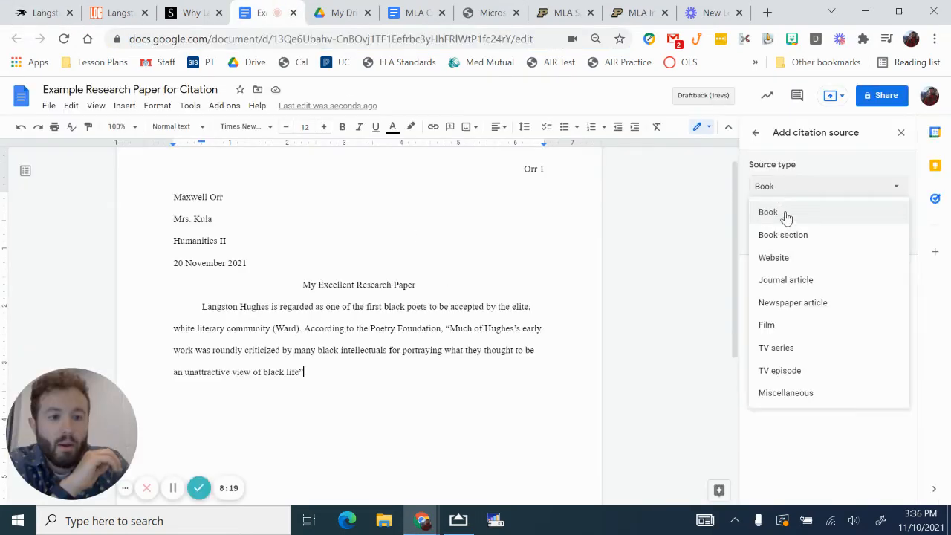
pyautogui.click(718, 198)
pyautogui.click(792, 186)
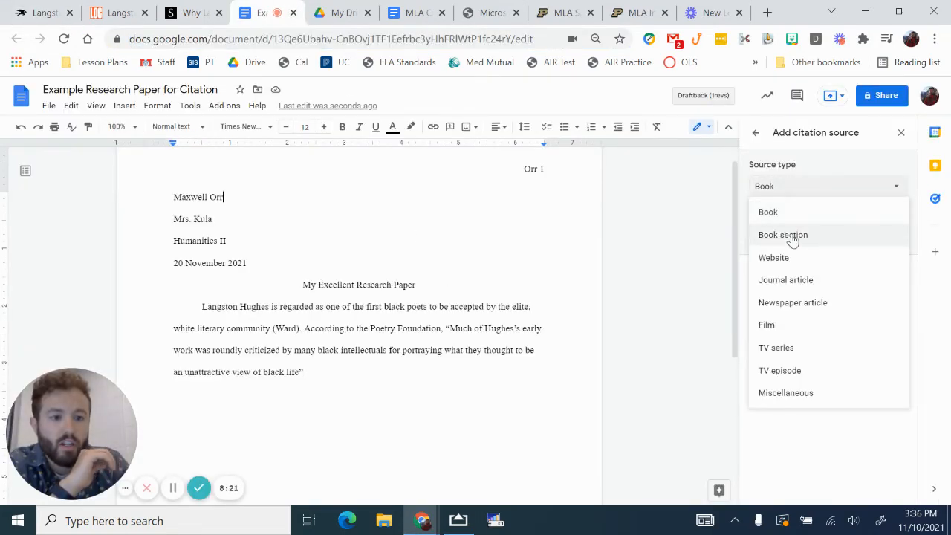
pyautogui.click(792, 258)
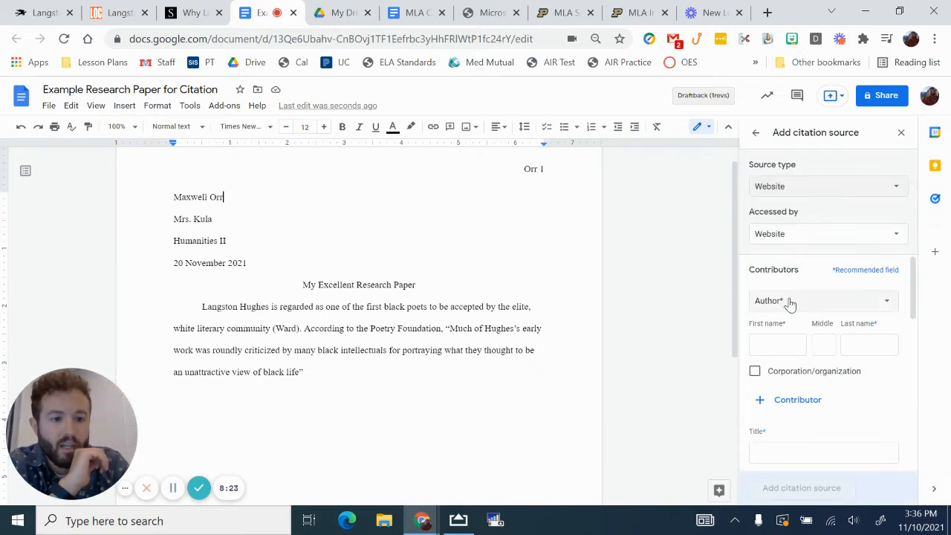
# Mark the citation source's author as a corporation/organization and enter "The Poetry Foundation" as its name
pyautogui.click(805, 379)
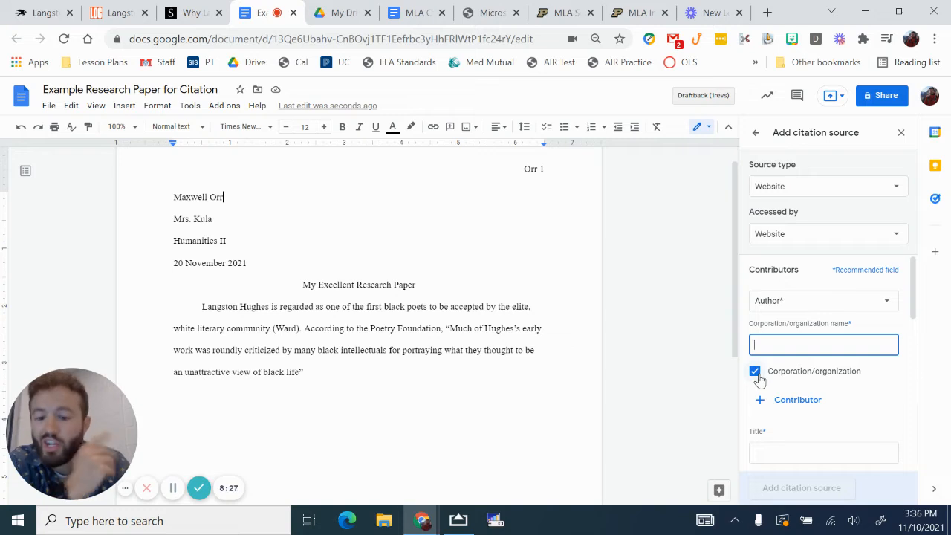
pyautogui.write('The Poetry Foundation')
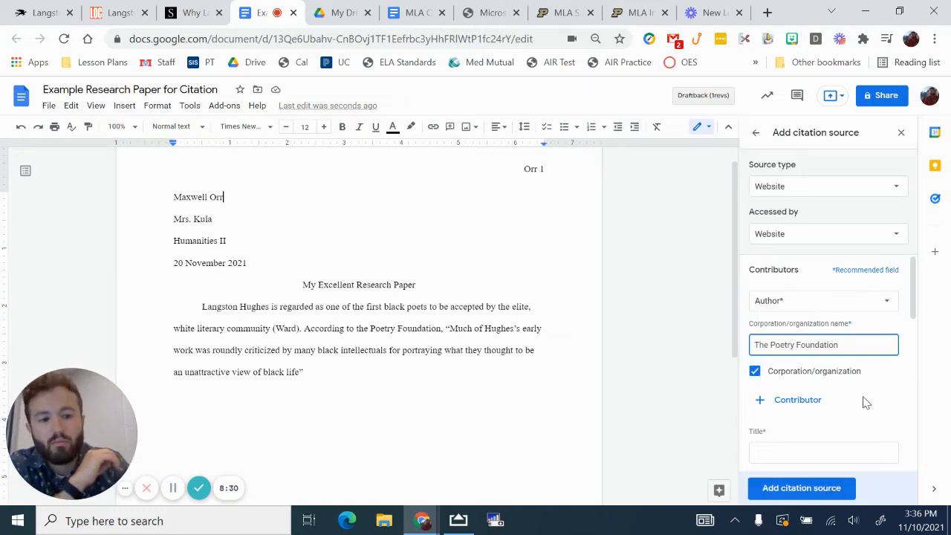
pyautogui.scroll(-1, 862, 399)
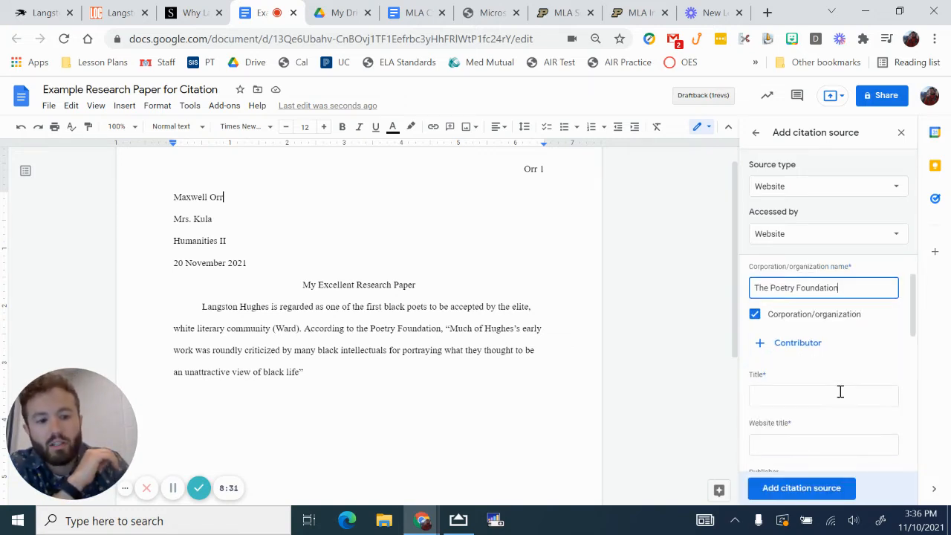
# Check the page heading on the Poetry Foundation site and enter "Langston Hughes" as the citation source's title
pyautogui.click(834, 378)
pyautogui.scroll(-2, 829, 379)
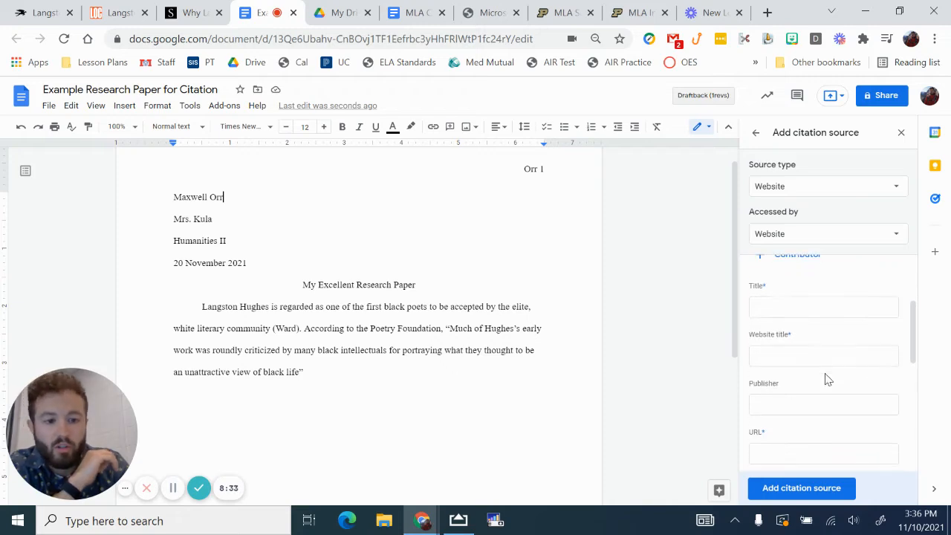
pyautogui.click(792, 306)
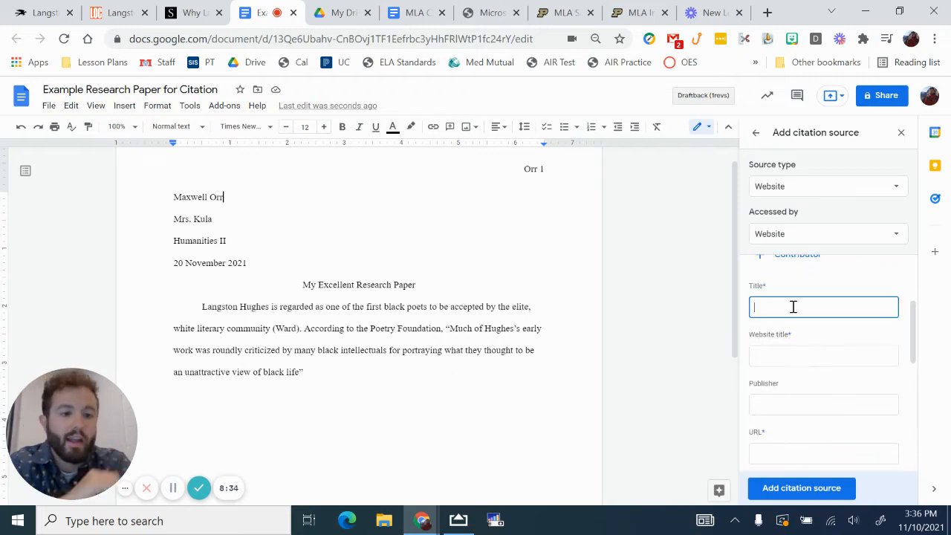
pyautogui.click(193, 10)
pyautogui.click(44, 12)
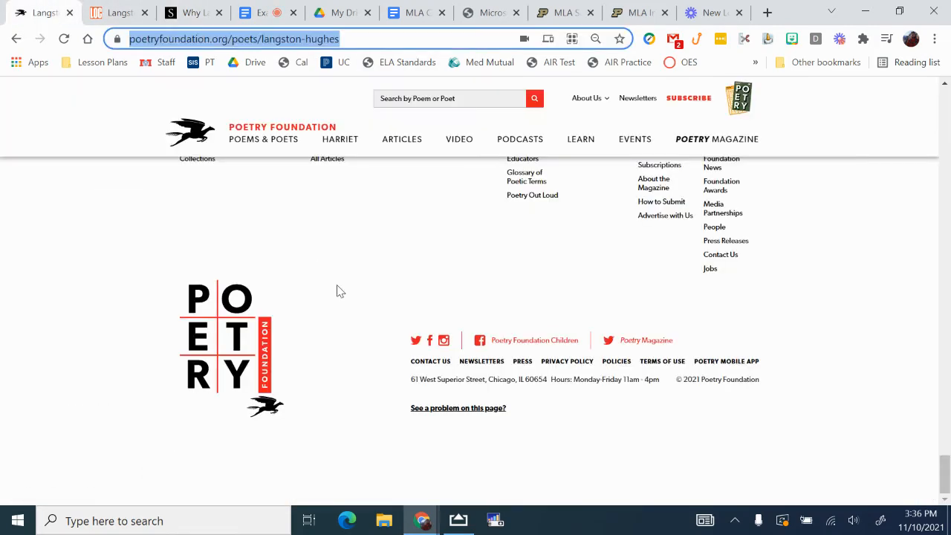
pyautogui.scroll(15, 336, 291)
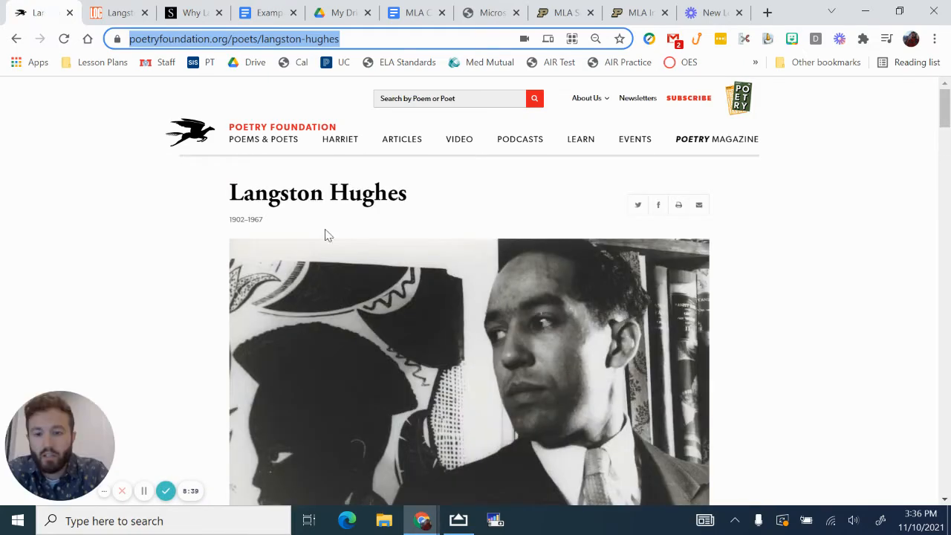
pyautogui.click(264, 12)
pyautogui.write('L')
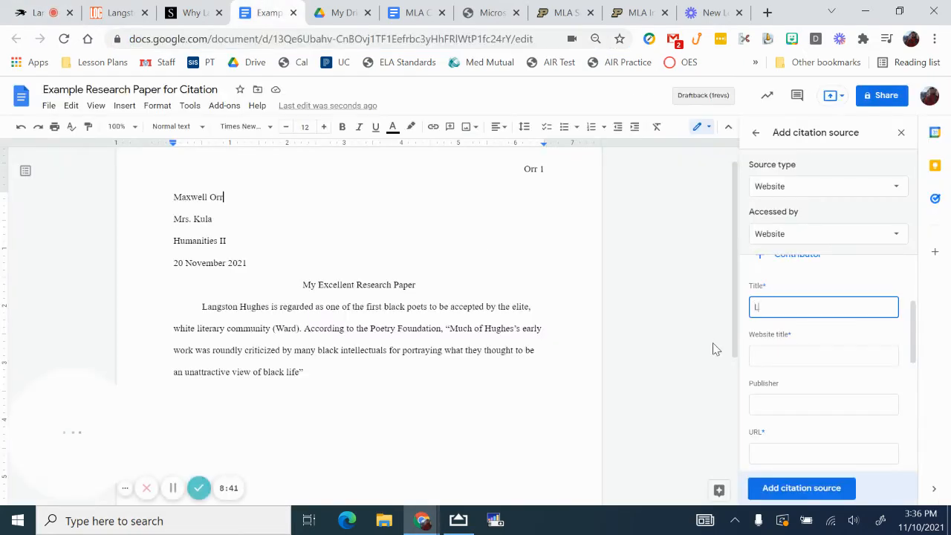
pyautogui.write('angston Hughes')
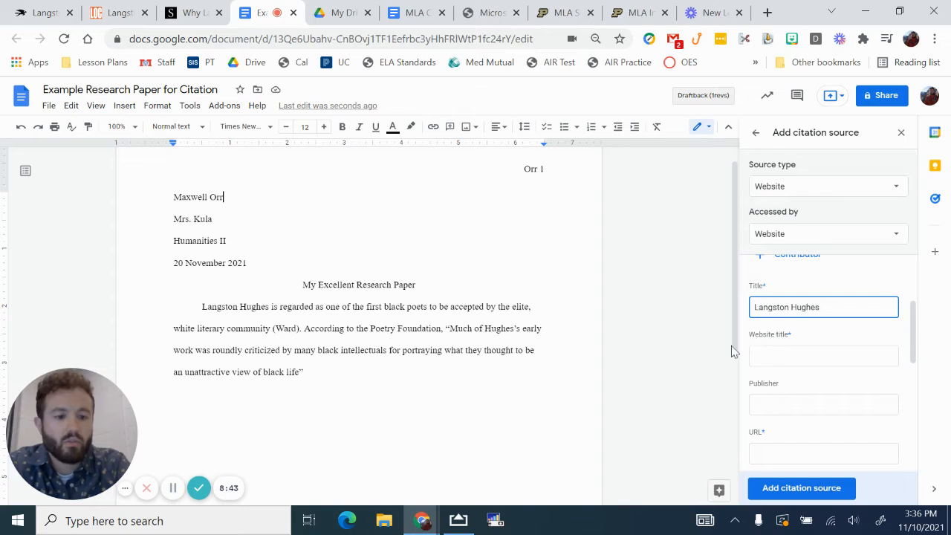
# Enter "The Poetry Foundation" as website title and publisher, and paste the copied web address as the source's URL
pyautogui.click(781, 354)
pyautogui.write('The Poetry Fou')
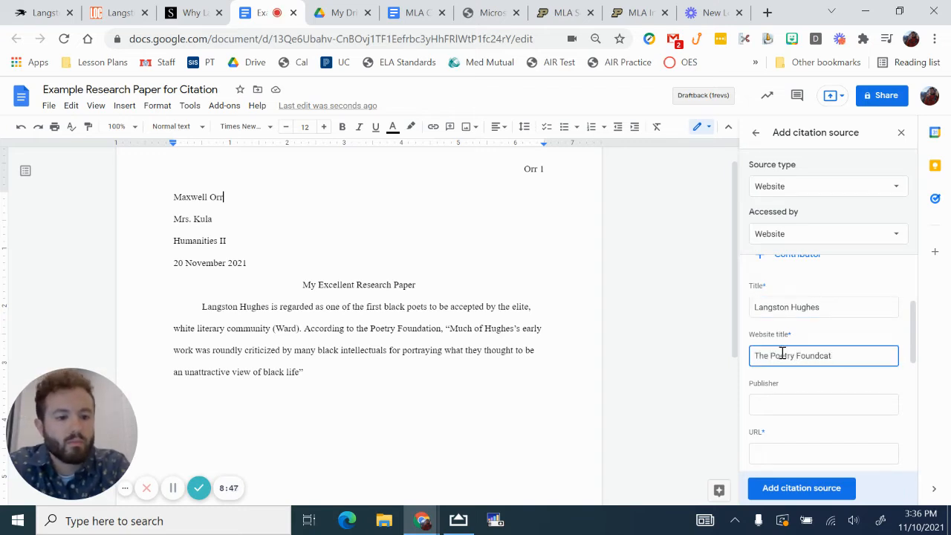
pyautogui.write('ndation')
pyautogui.press('Tab')
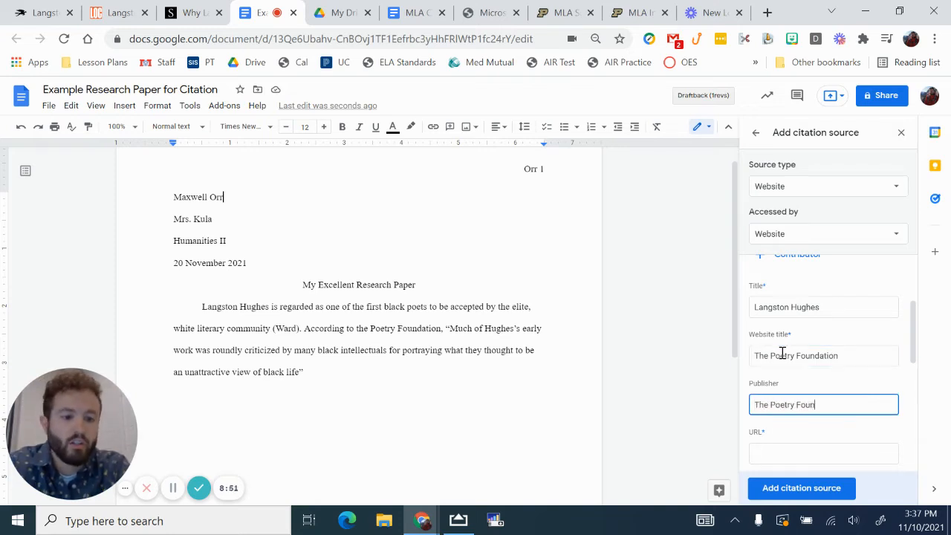
pyautogui.press('Tab')
pyautogui.hotkey('ctrl', 'v')
pyautogui.scroll(-3, 782, 353)
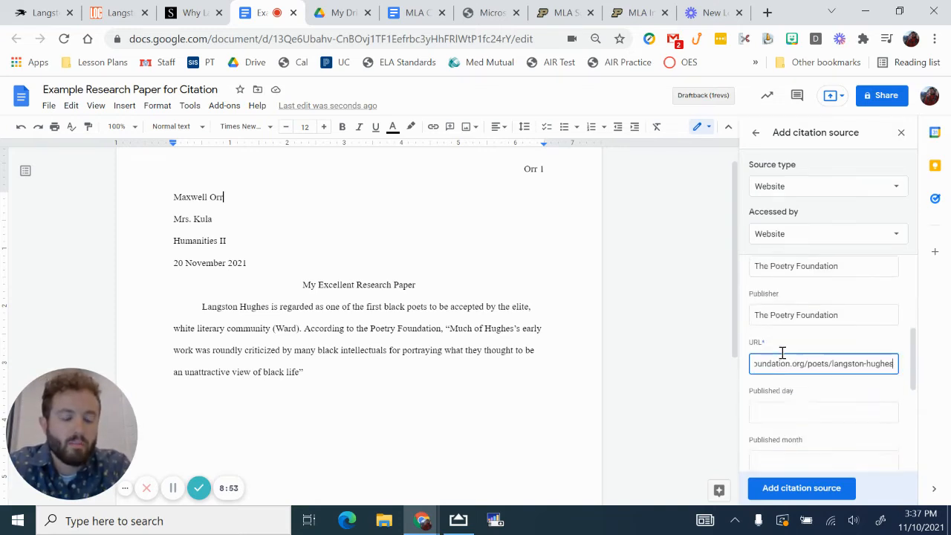
# Leave the publication date blank and set the accessed day to 11, month to 10 and year to 2021
pyautogui.scroll(-3, 778, 324)
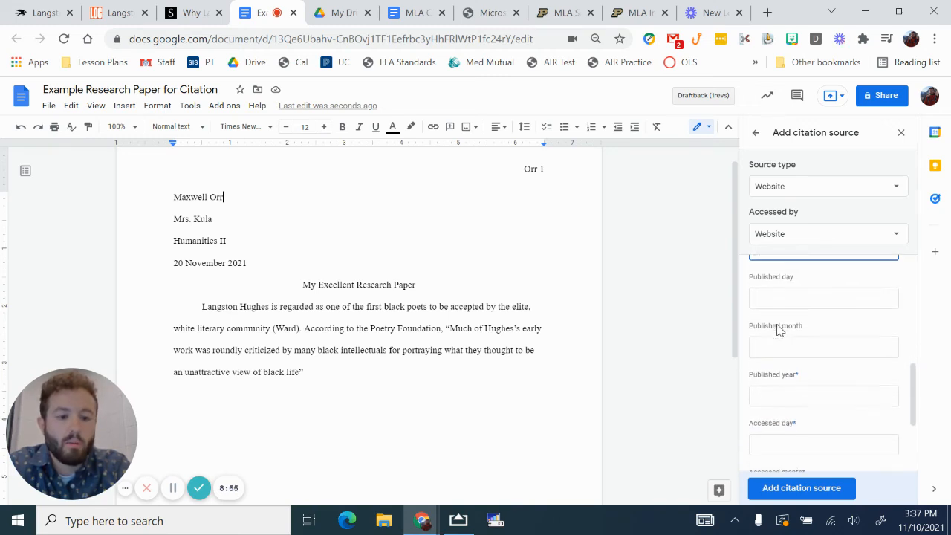
pyautogui.click(782, 356)
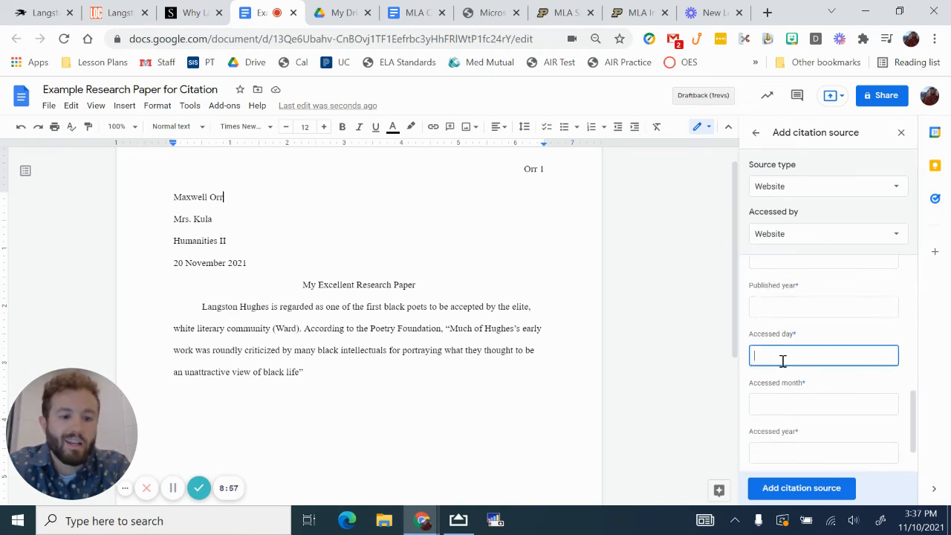
pyautogui.write('11')
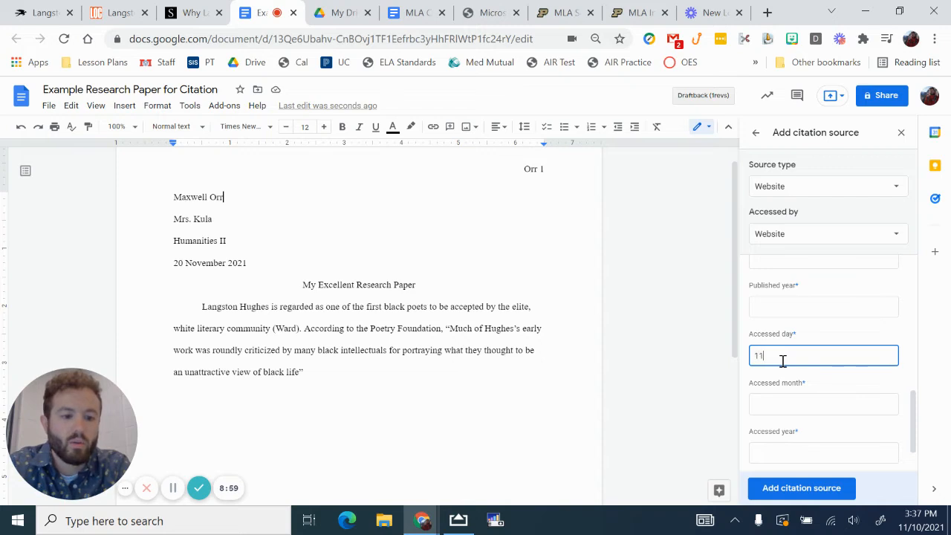
pyautogui.press('Tab')
pyautogui.write('10')
pyautogui.press('Tab')
pyautogui.write('2021')
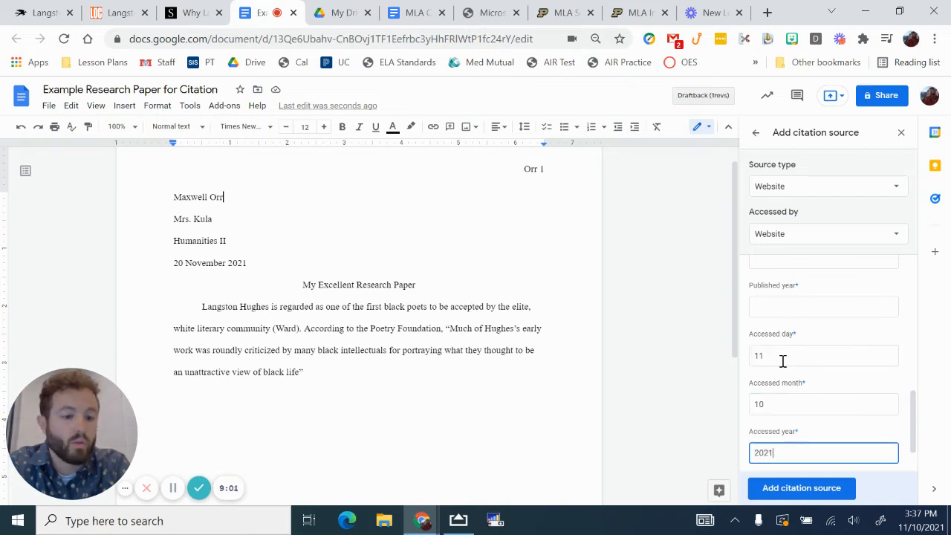
# Enter "Langston Hughes" as the short title and add the source to the citation list
pyautogui.scroll(-1, 783, 363)
pyautogui.click(786, 446)
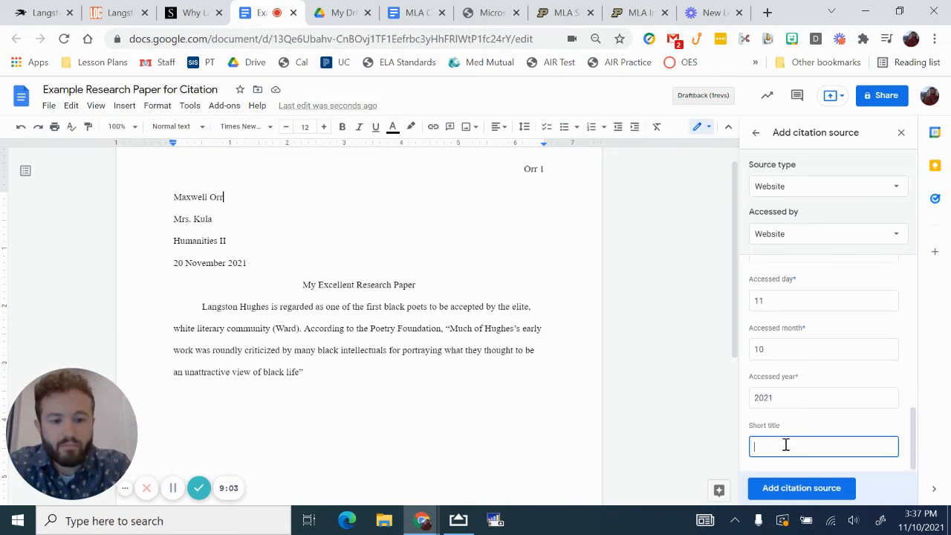
pyautogui.write('Langston Hu')
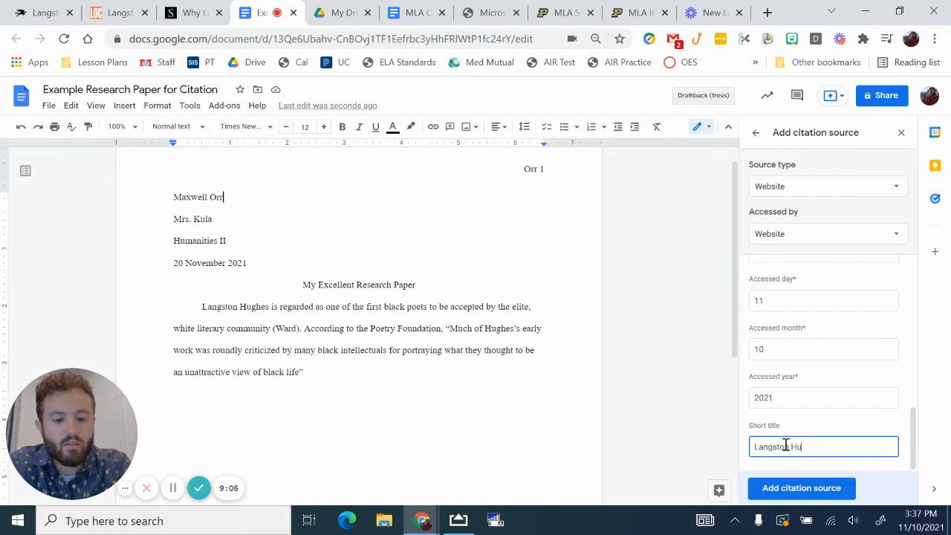
pyautogui.write('ghes')
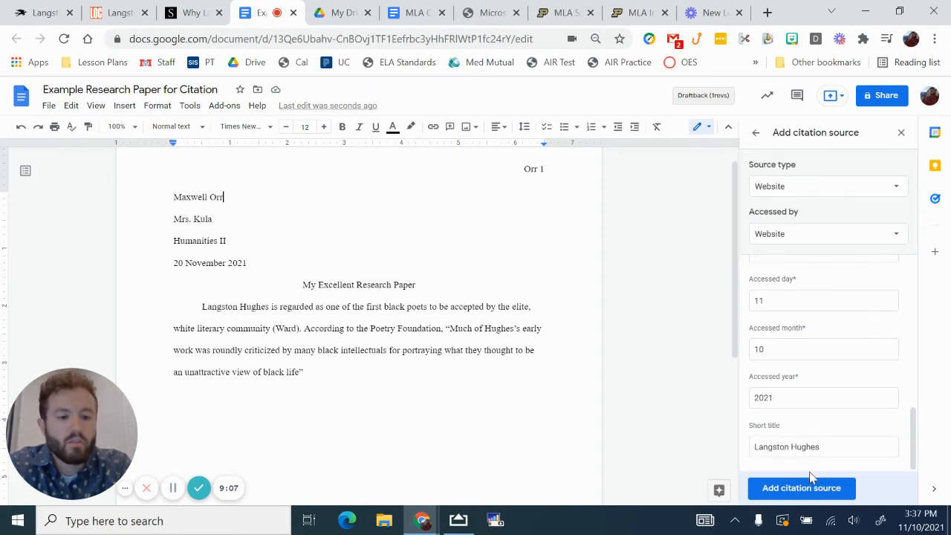
pyautogui.click(812, 483)
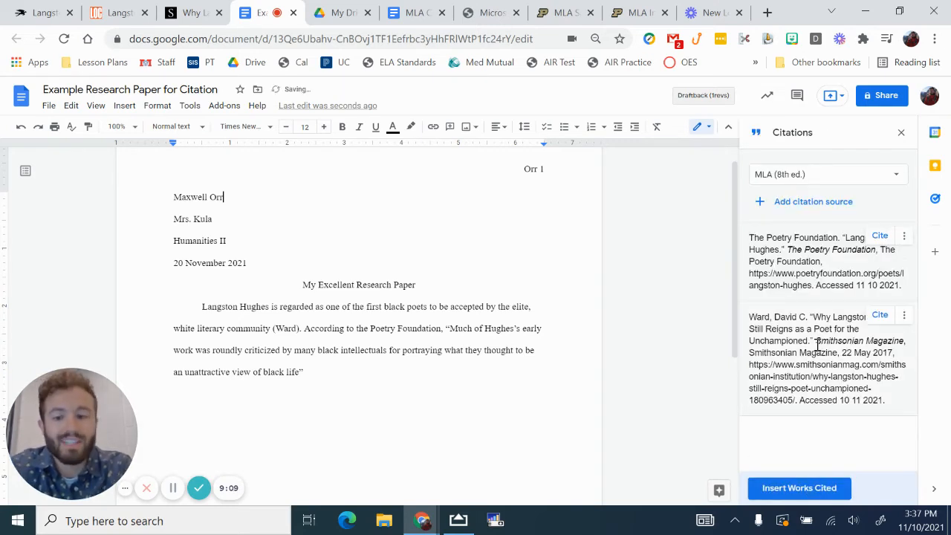
# Insert the Poetry Foundation in-text citation after the quotation ending "black life" and close the sentence with a period
pyautogui.tripleClick(809, 317)
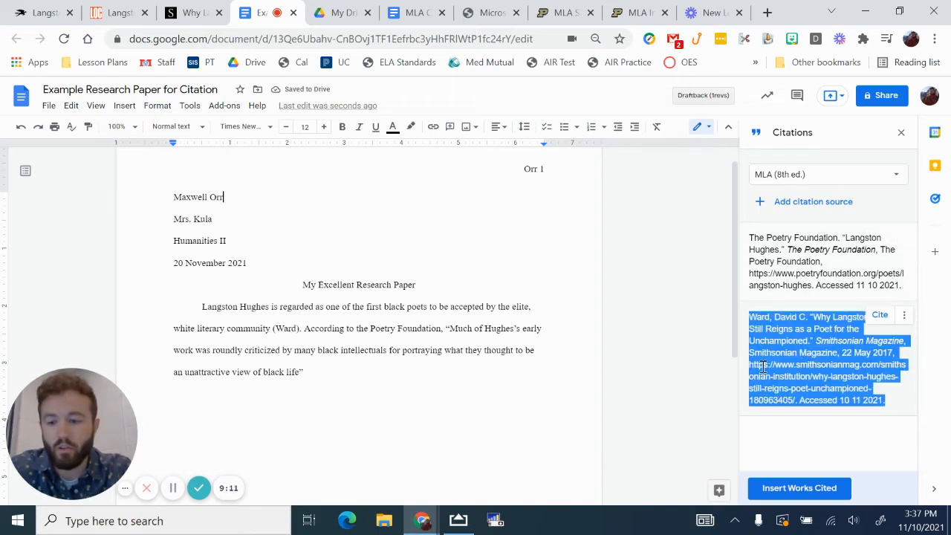
pyautogui.scroll(-1, 622, 378)
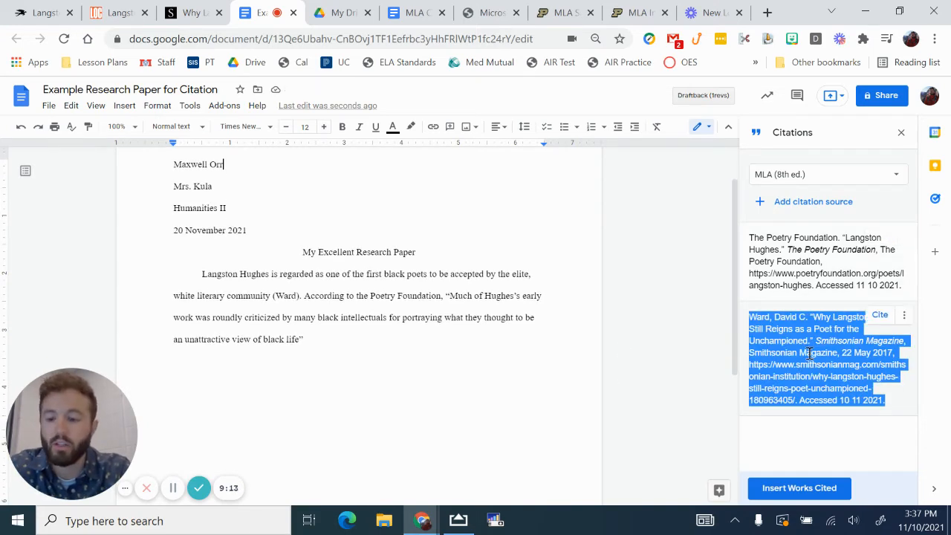
pyautogui.tripleClick(825, 274)
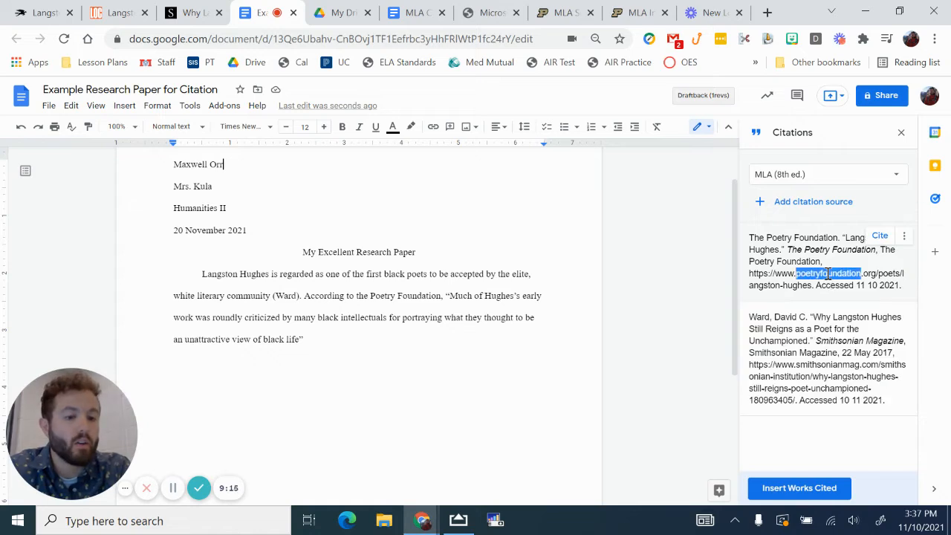
pyautogui.click(477, 336)
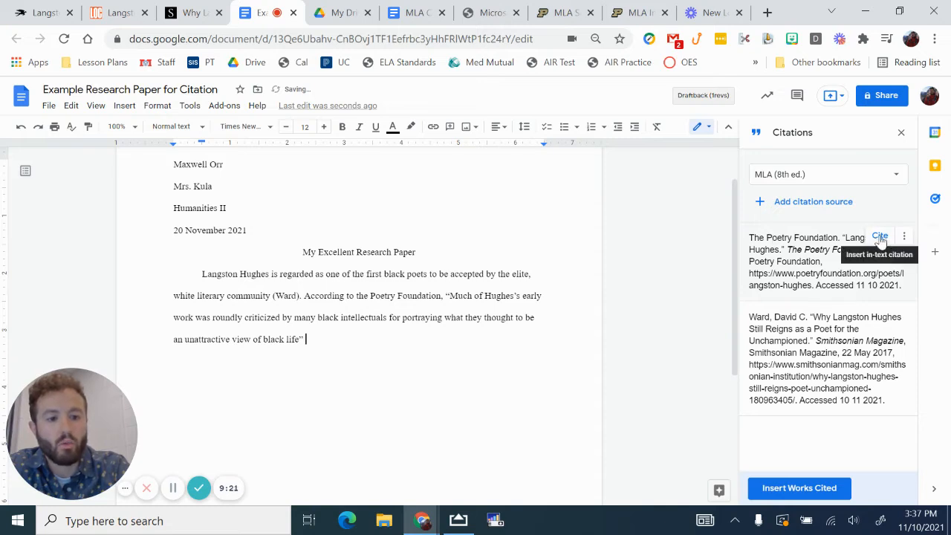
pyautogui.click(876, 236)
pyautogui.write('.')
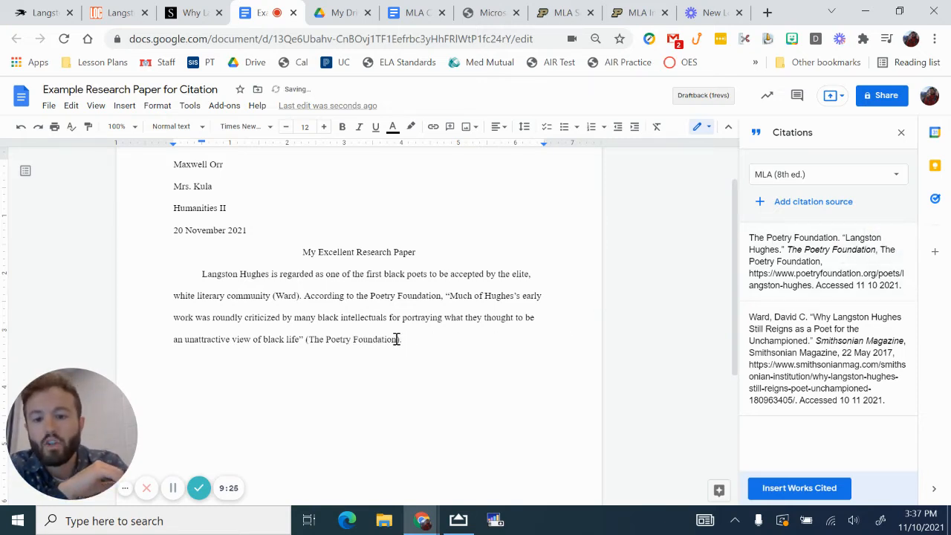
# Compare the in-text citation in the paragraph with the opening words of the Poetry Foundation entry in the citation list
pyautogui.moveTo(397, 338); pyautogui.dragTo(308, 342)
pyautogui.moveTo(813, 257)
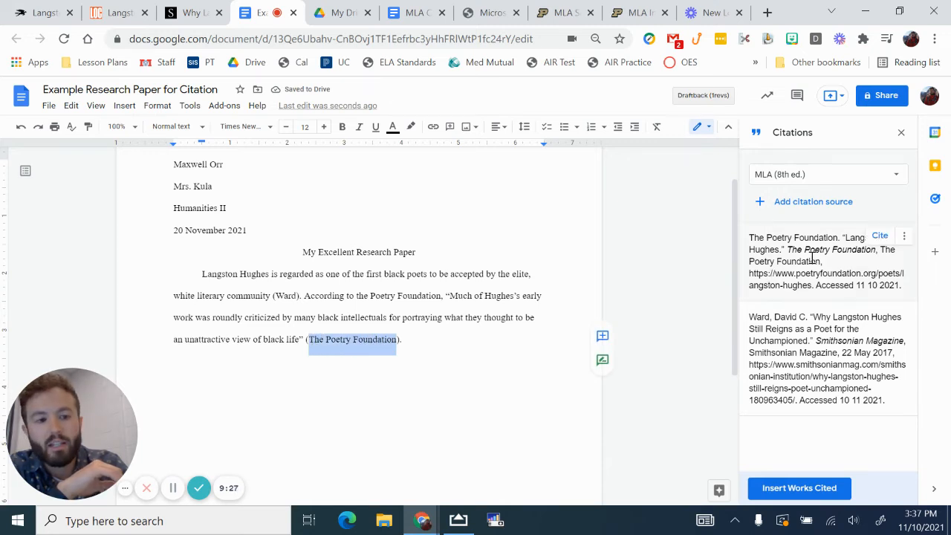
pyautogui.moveTo(842, 239); pyautogui.dragTo(748, 239)
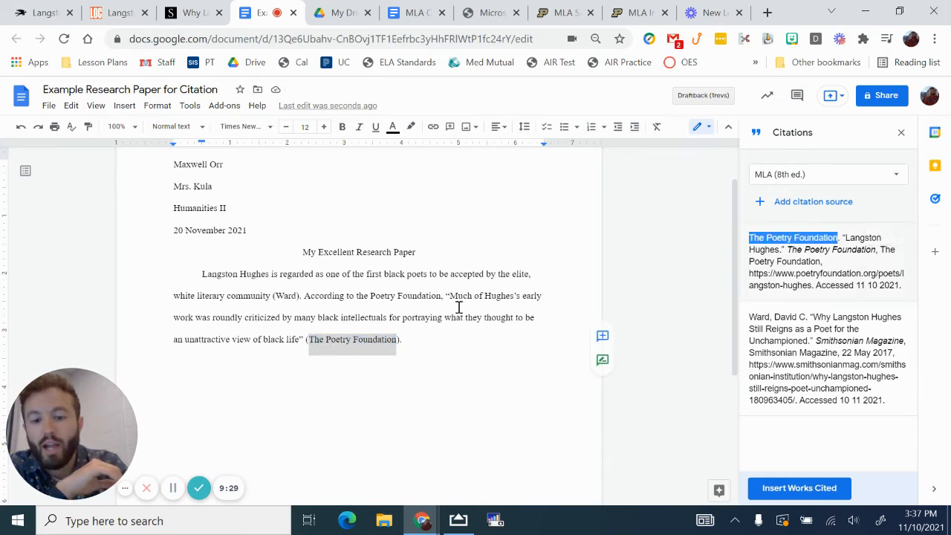
pyautogui.moveTo(400, 339); pyautogui.dragTo(304, 340)
# Add two new lines after the end of the paragraph and insert a page break there
pyautogui.click(476, 349)
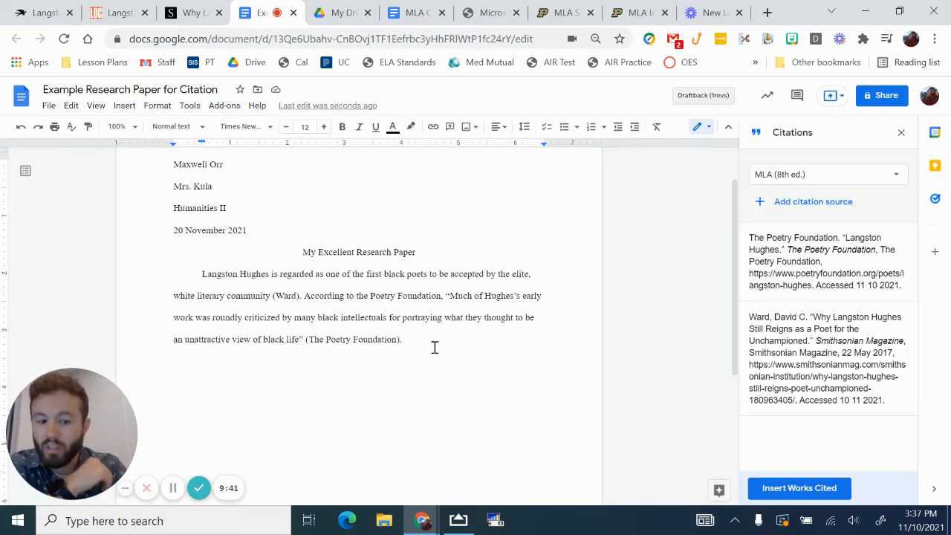
pyautogui.press('Return')
pyautogui.press('Return')
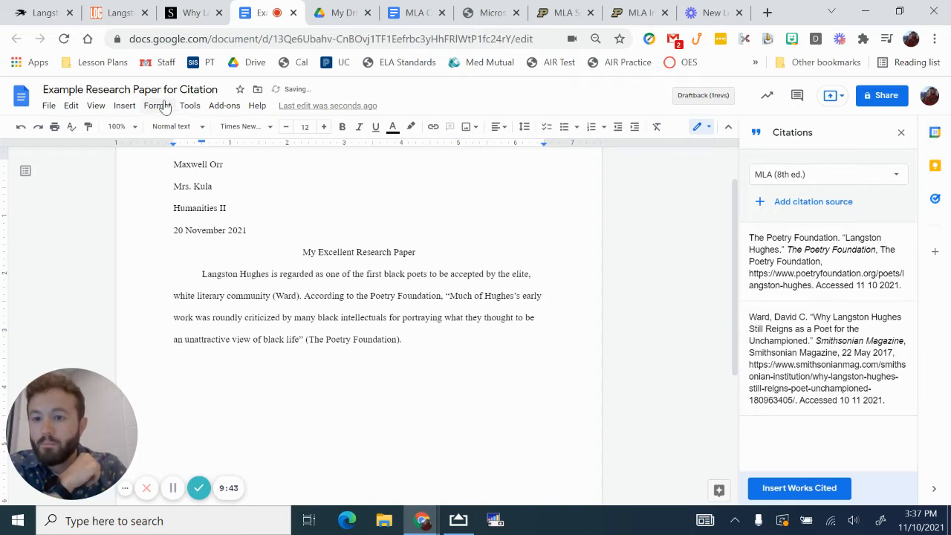
pyautogui.click(124, 106)
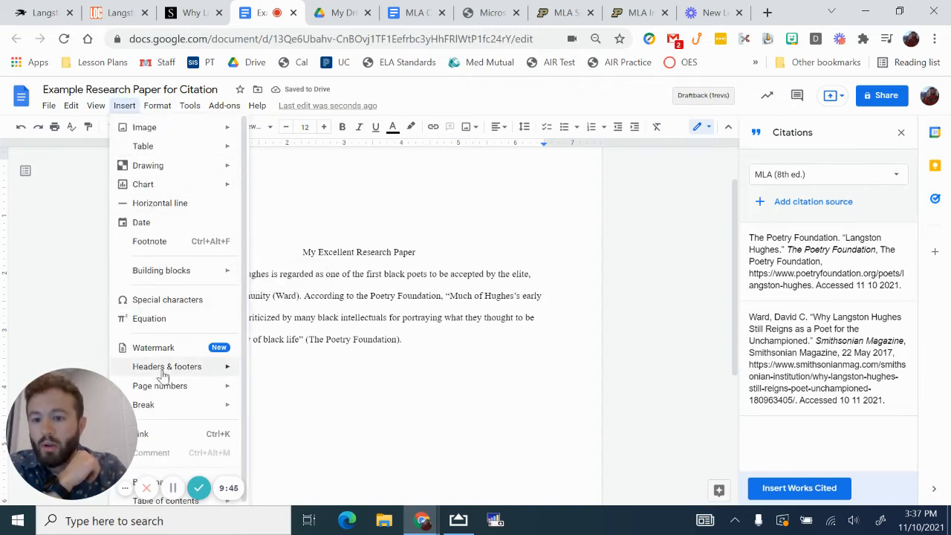
pyautogui.moveTo(163, 407)
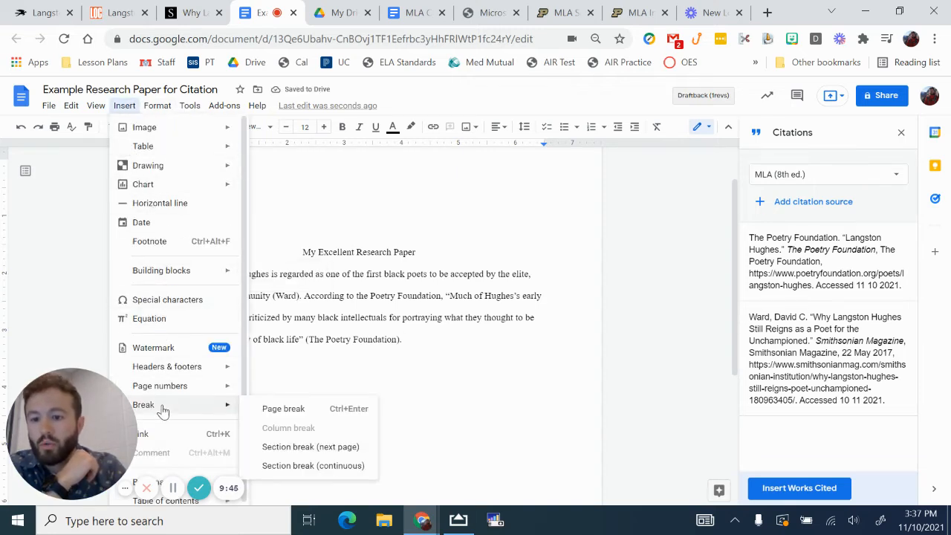
pyautogui.click(272, 413)
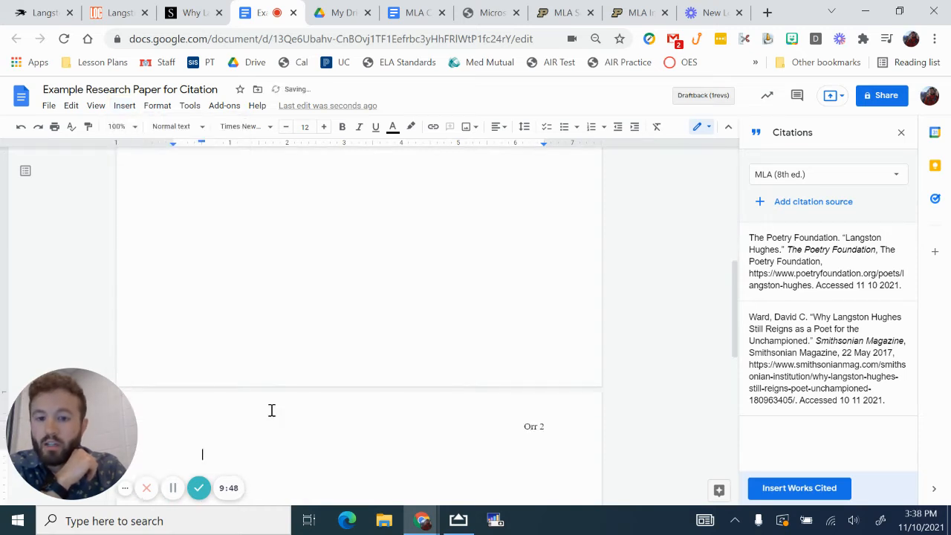
# Add the centered heading "Works Cited" on the new page and left-align the line beneath it
pyautogui.click(496, 127)
pyautogui.click(468, 153)
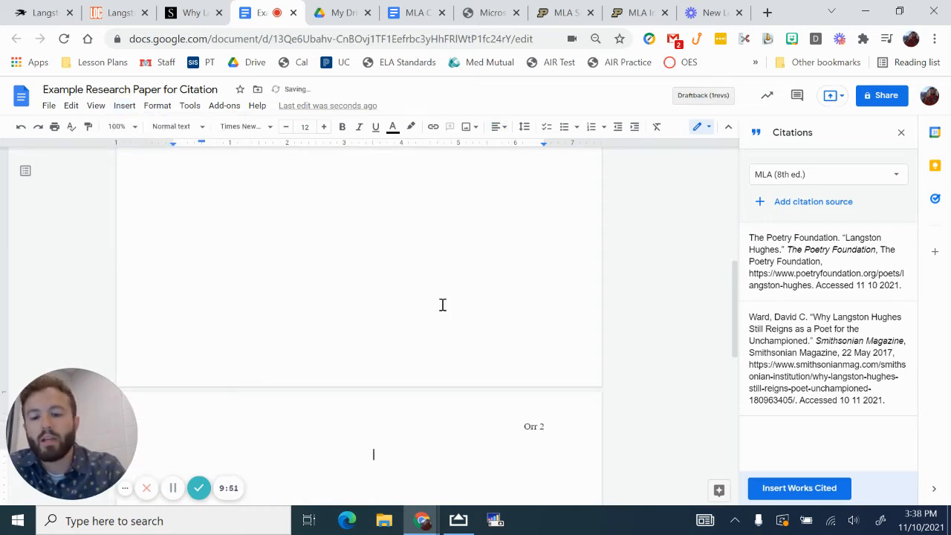
pyautogui.write('Works Cited')
pyautogui.press('Return')
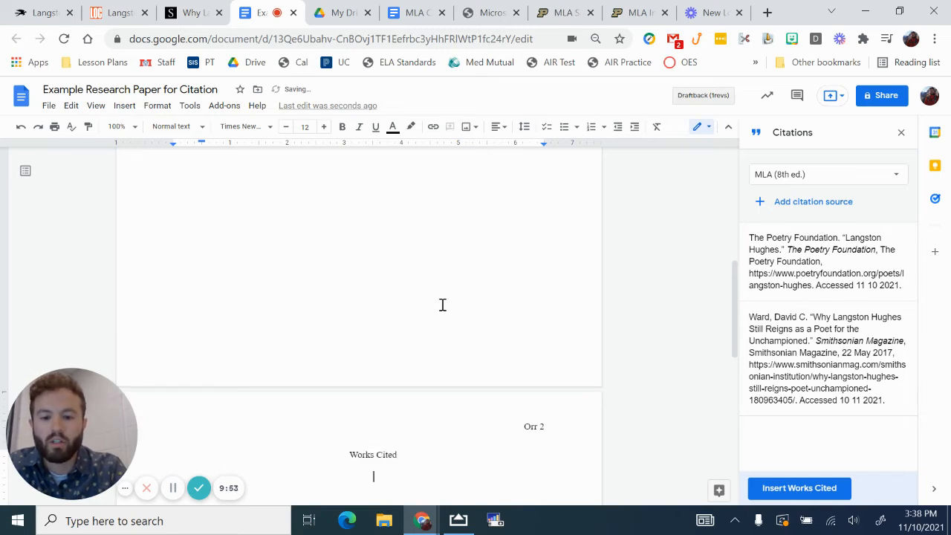
pyautogui.click(496, 127)
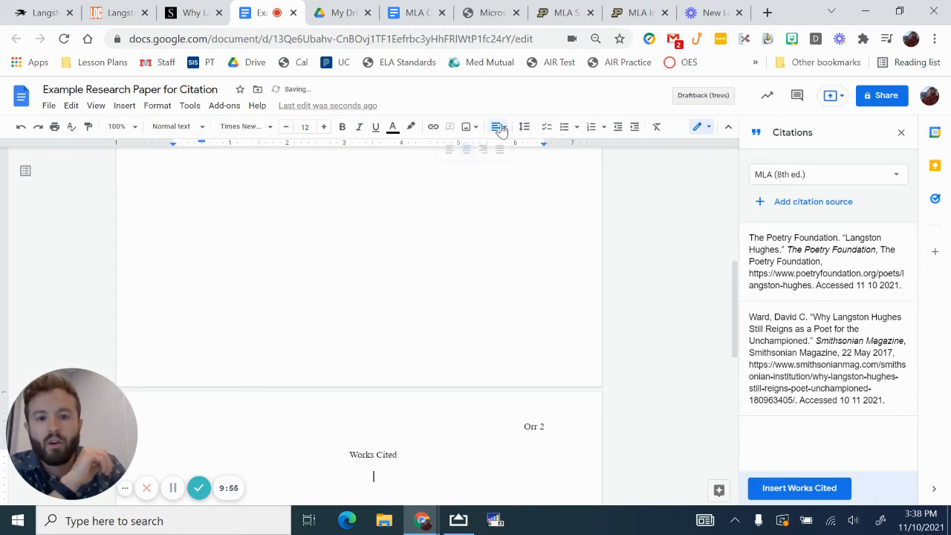
pyautogui.click(450, 150)
# Insert the generated Works Cited list below the heading and delete the duplicate "Works Cited" heading that comes with it
pyautogui.scroll(-4, 429, 278)
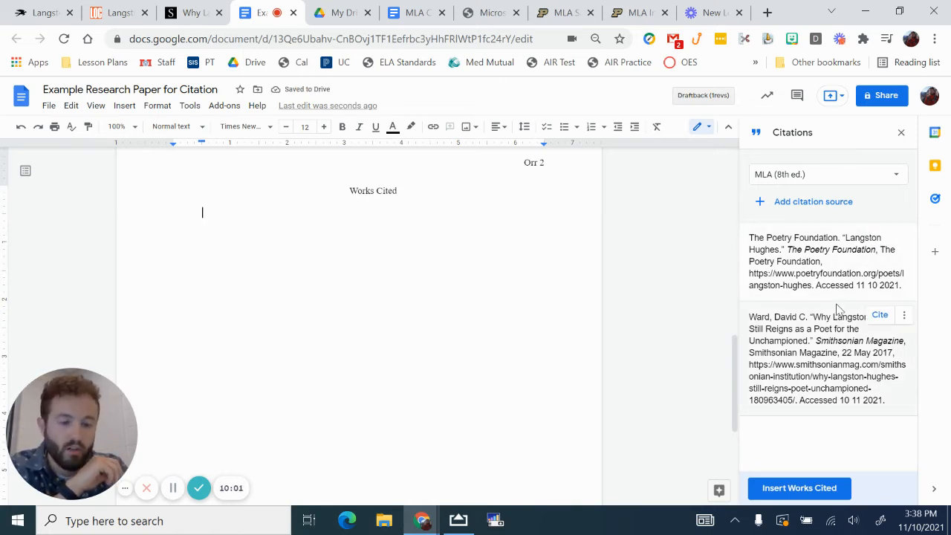
pyautogui.click(775, 488)
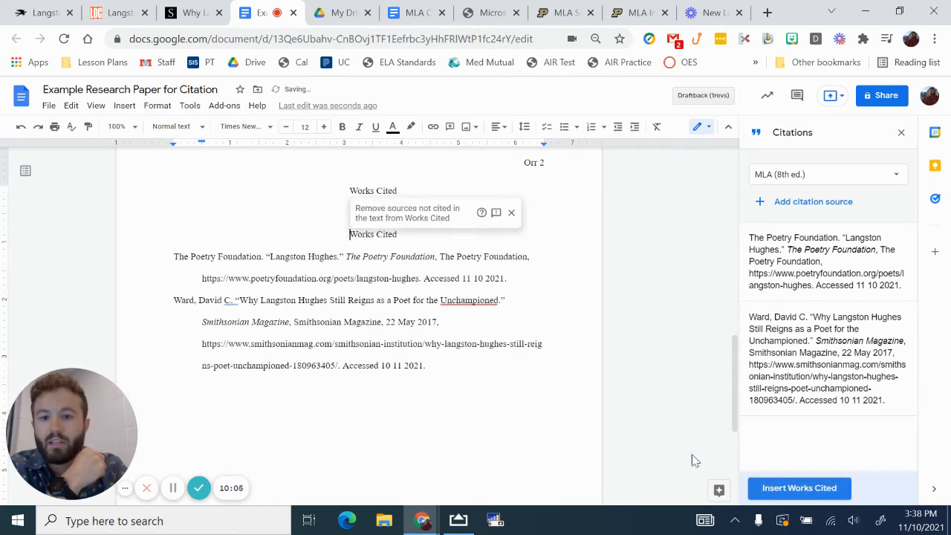
pyautogui.tripleClick(373, 237)
pyautogui.press('BackSpace')
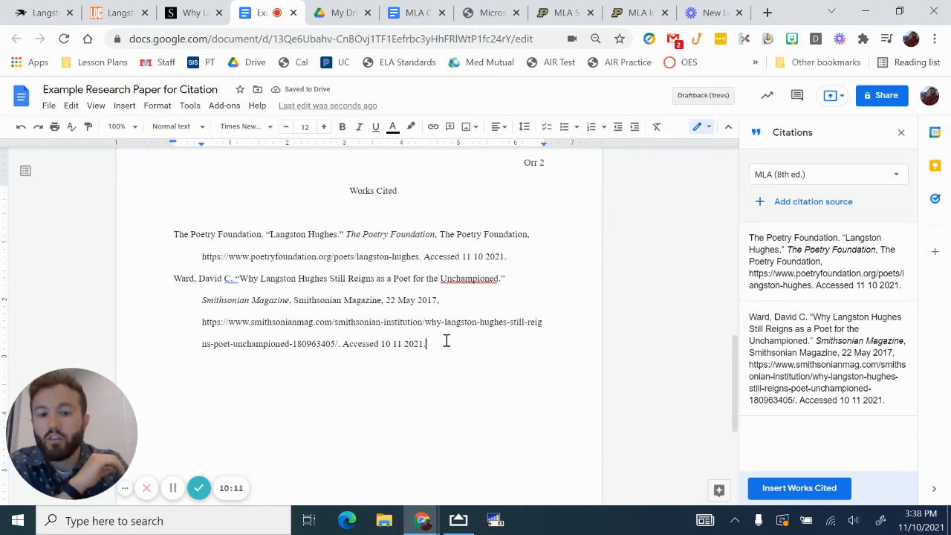
# Review the two Works Cited entries, checking their hanging indents and the alphabetical order of their opening words
pyautogui.moveTo(443, 348); pyautogui.dragTo(508, 258)
pyautogui.click(173, 247)
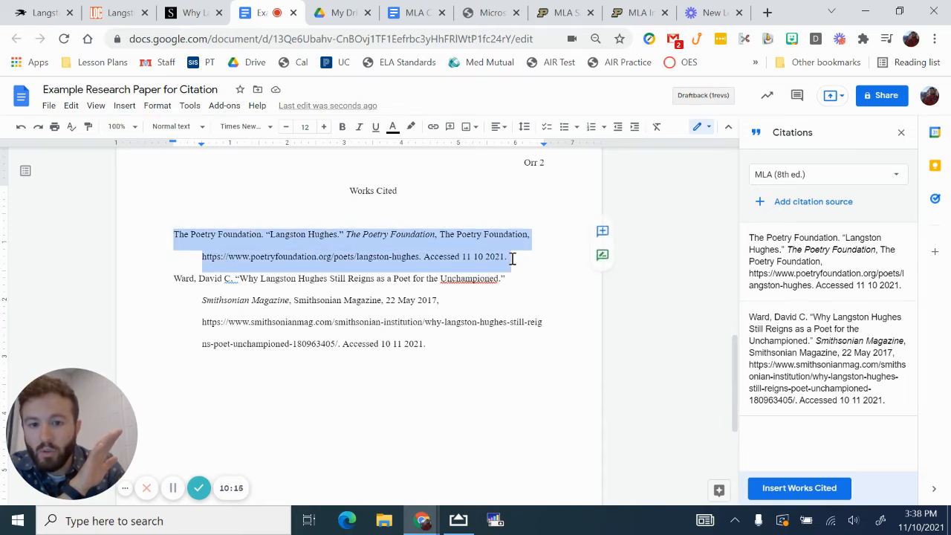
pyautogui.click(427, 344)
pyautogui.moveTo(175, 236); pyautogui.dragTo(448, 335)
pyautogui.click(448, 322)
pyautogui.doubleClick(187, 237)
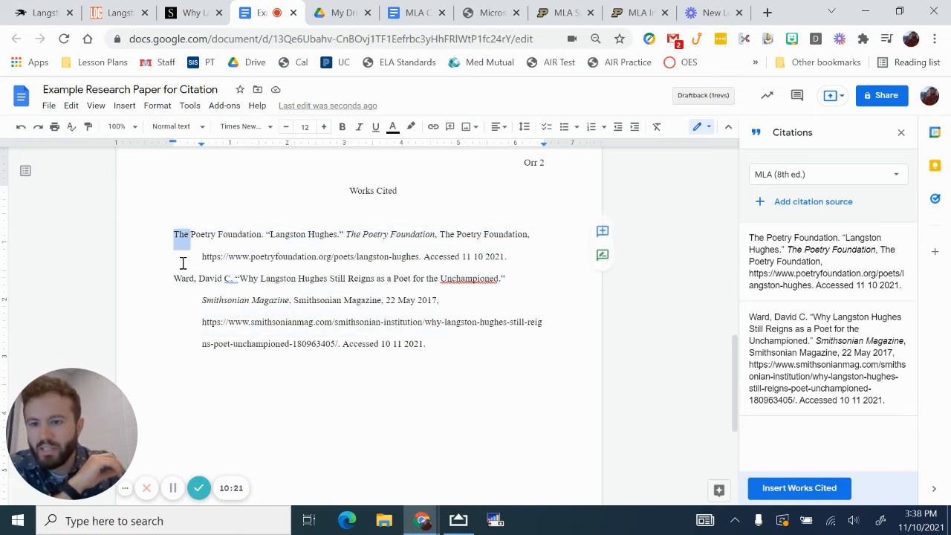
pyautogui.doubleClick(182, 262)
pyautogui.doubleClick(180, 279)
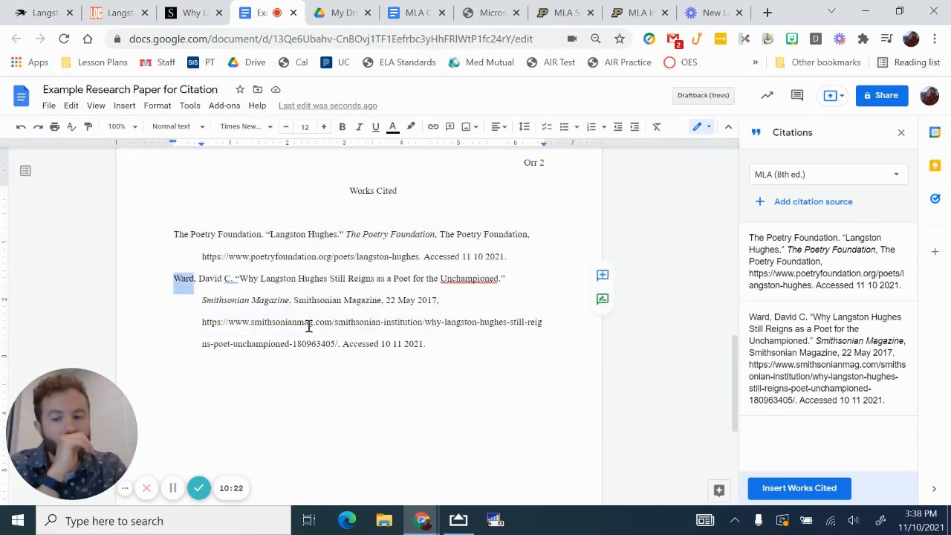
pyautogui.click(428, 347)
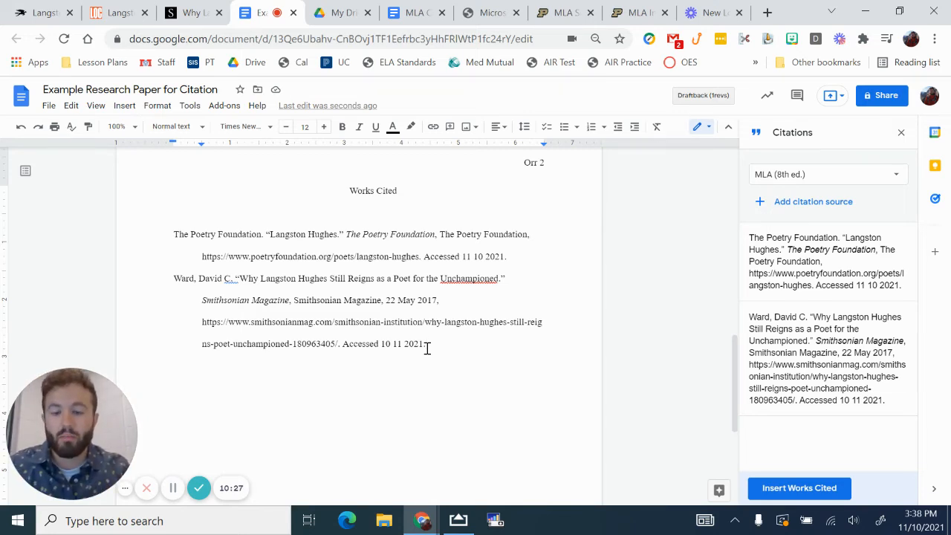
pyautogui.moveTo(428, 348); pyautogui.dragTo(177, 284)
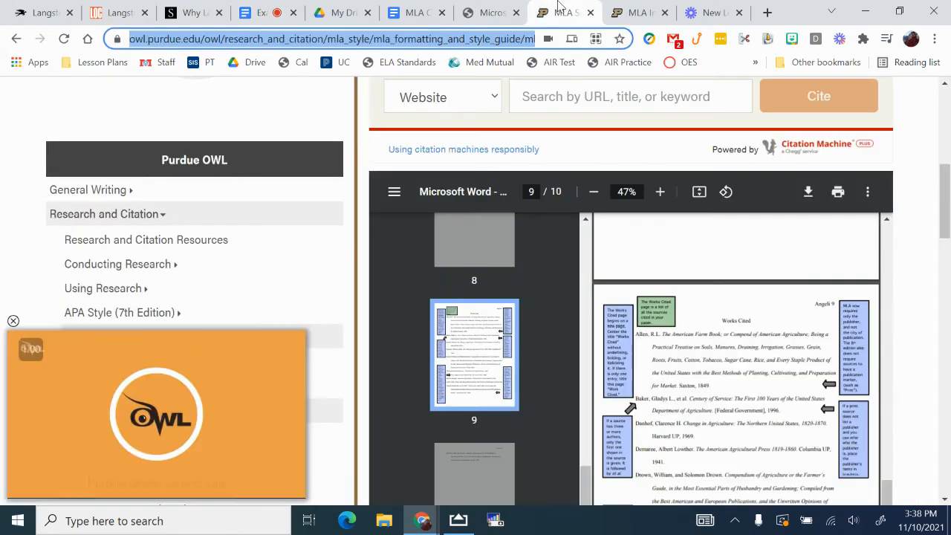
# Look through the Purdue OWL page "MLA In-Text Citations: The Basics" for its in-text citation rules and examples
pyautogui.click(563, 13)
pyautogui.click(646, 6)
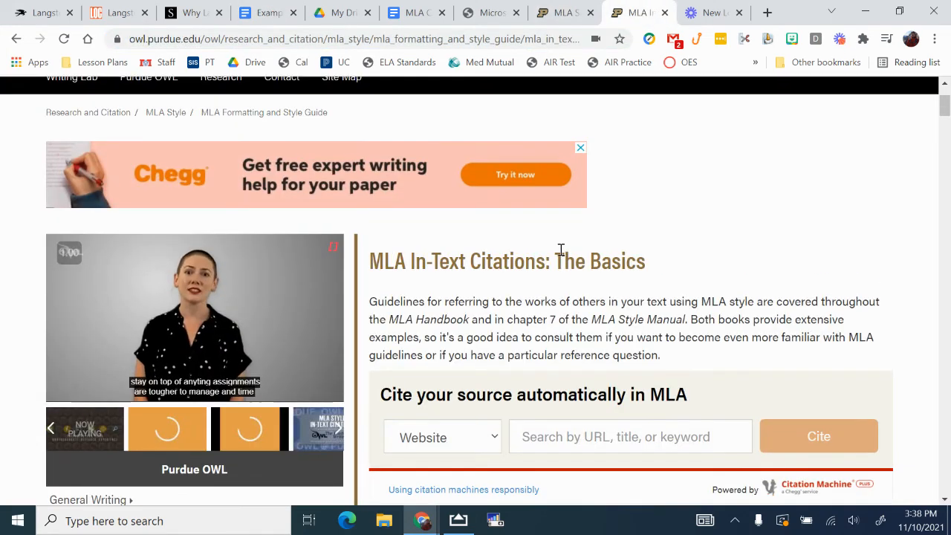
pyautogui.tripleClick(560, 249)
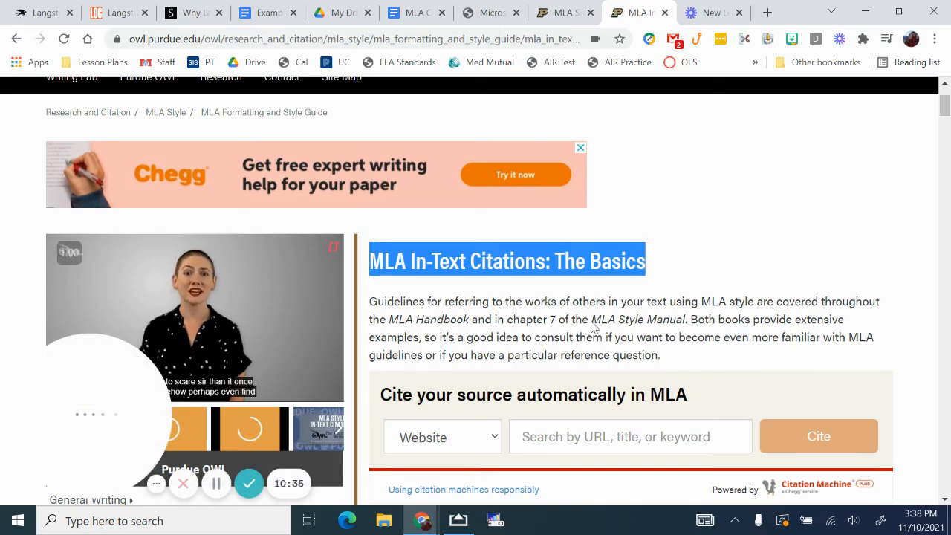
pyautogui.scroll(-10, 598, 331)
pyautogui.scroll(-15, 592, 321)
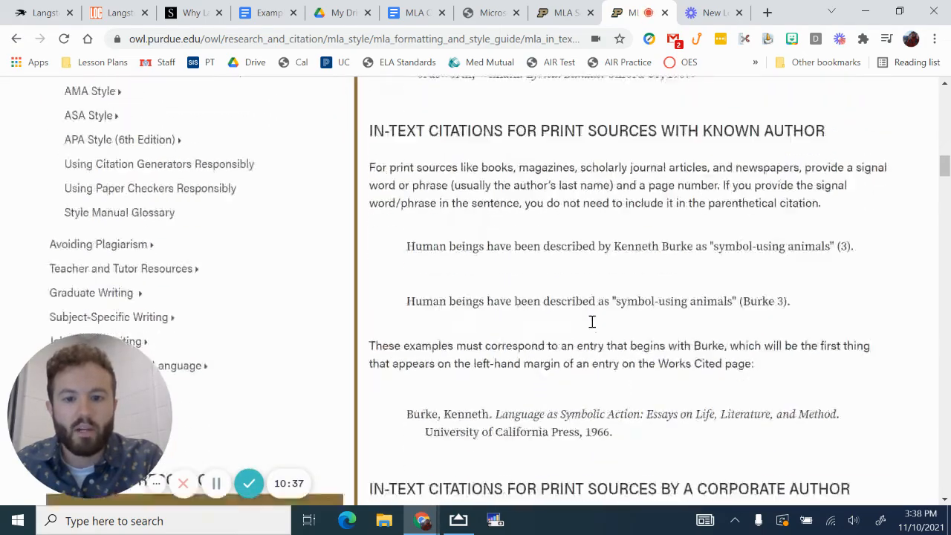
pyautogui.scroll(-4, 592, 321)
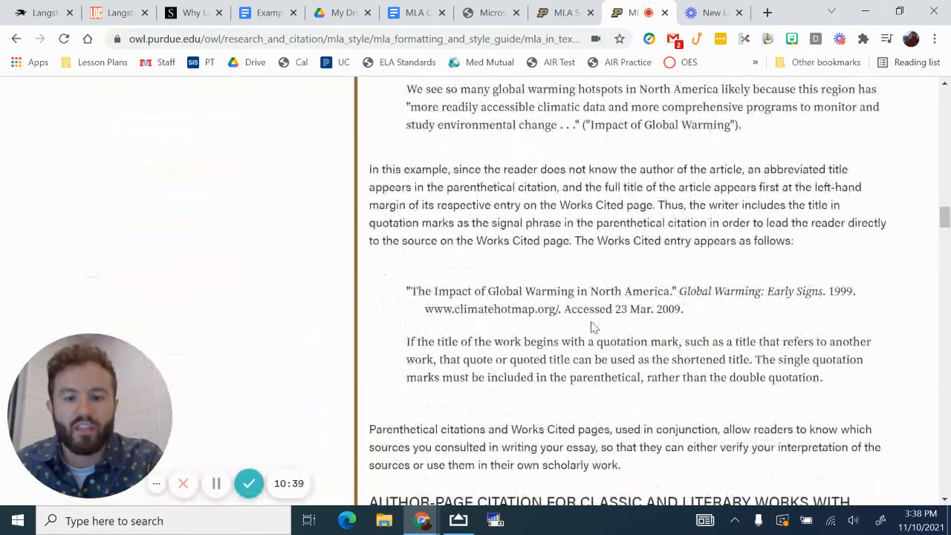
# Read through the MLA Citation Cheat Sheet, from citing online sources to the Works Cited page parameters and the information each citation needs
pyautogui.click(416, 13)
pyautogui.scroll(-1, 410, 341)
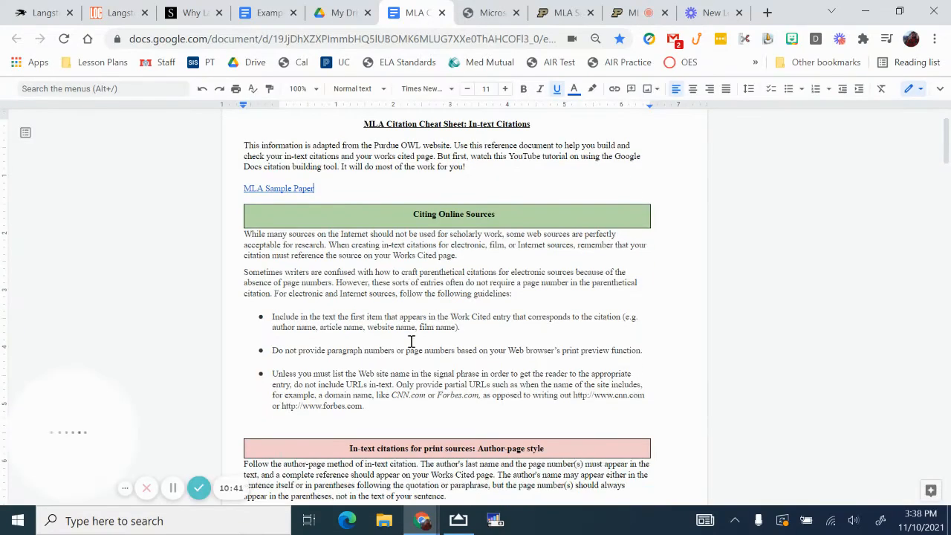
pyautogui.scroll(-1, 411, 341)
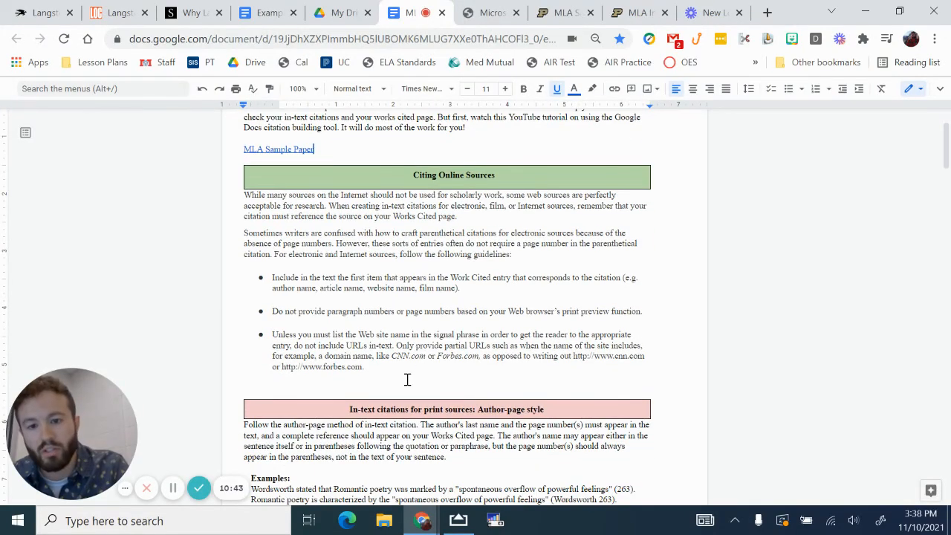
pyautogui.scroll(-5, 411, 378)
pyautogui.scroll(-2, 407, 379)
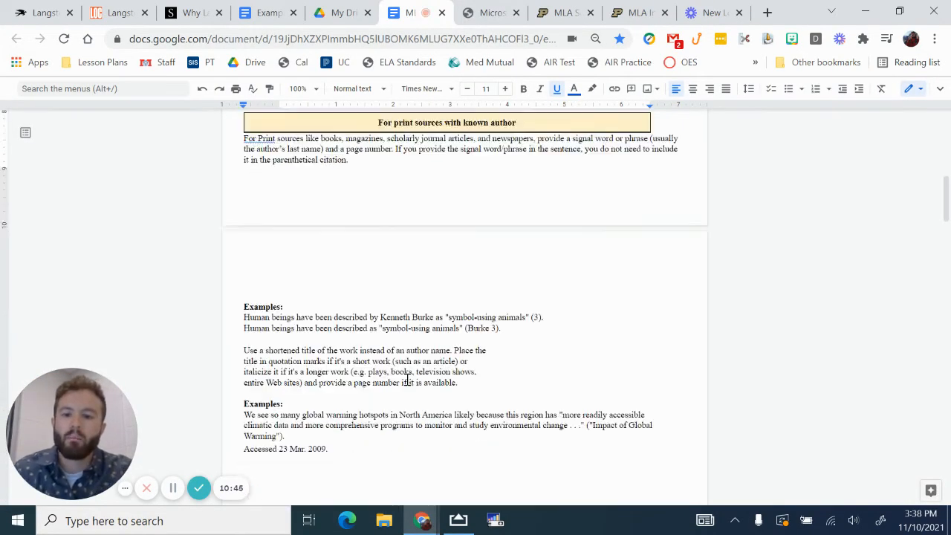
pyautogui.scroll(4, 407, 380)
pyautogui.scroll(-6, 407, 380)
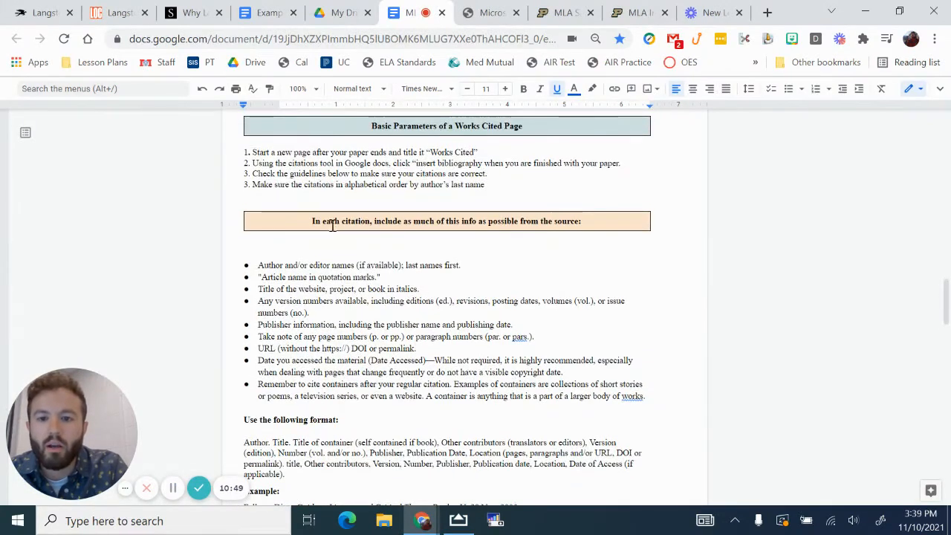
pyautogui.moveTo(329, 219); pyautogui.dragTo(661, 408)
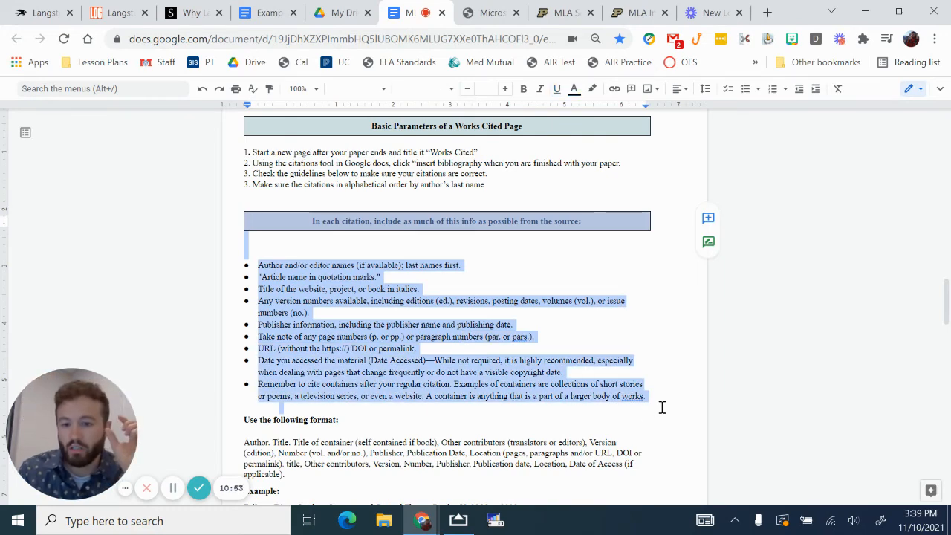
pyautogui.scroll(-2, 550, 378)
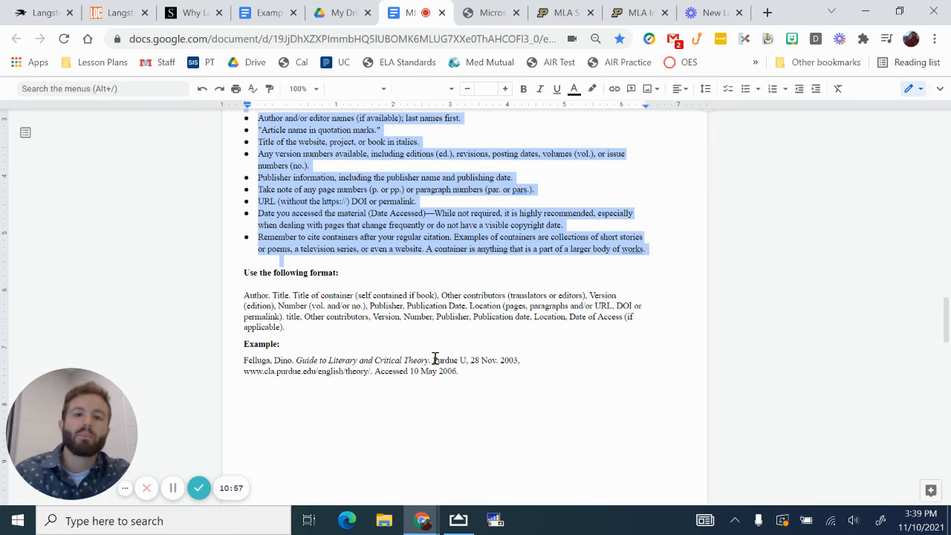
# Compare both in-text citations in the example research paper with the opening words of their Works Cited entries
pyautogui.click(278, 11)
pyautogui.click(398, 312)
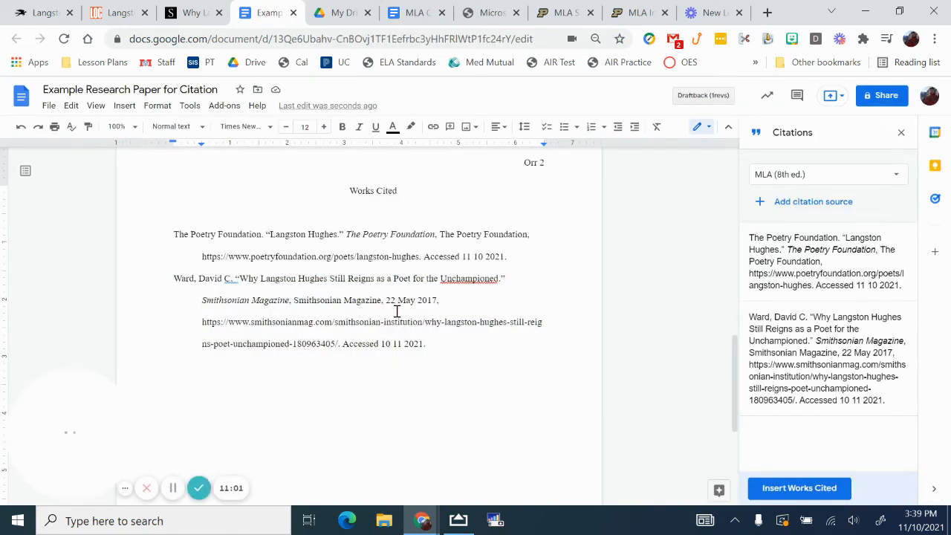
pyautogui.scroll(10, 292, 329)
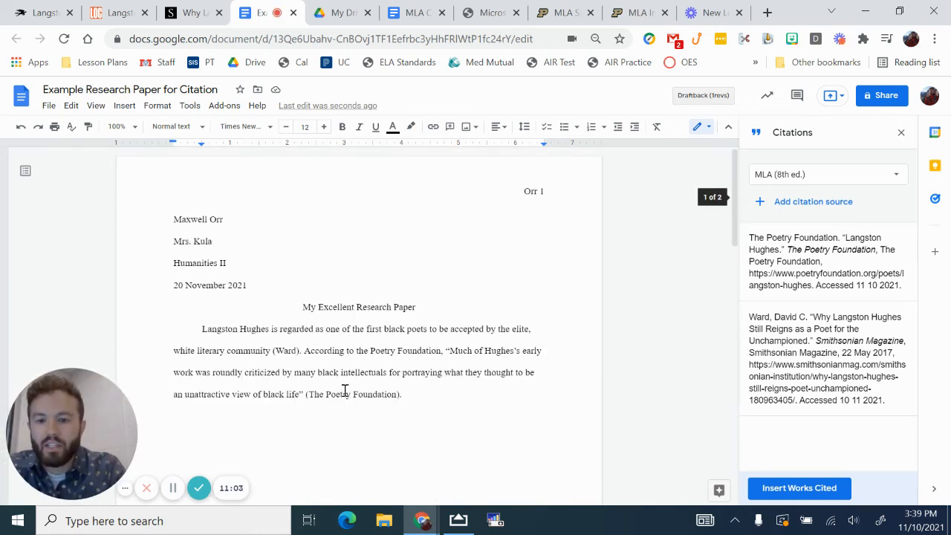
pyautogui.moveTo(406, 395); pyautogui.dragTo(309, 394)
pyautogui.click(286, 351)
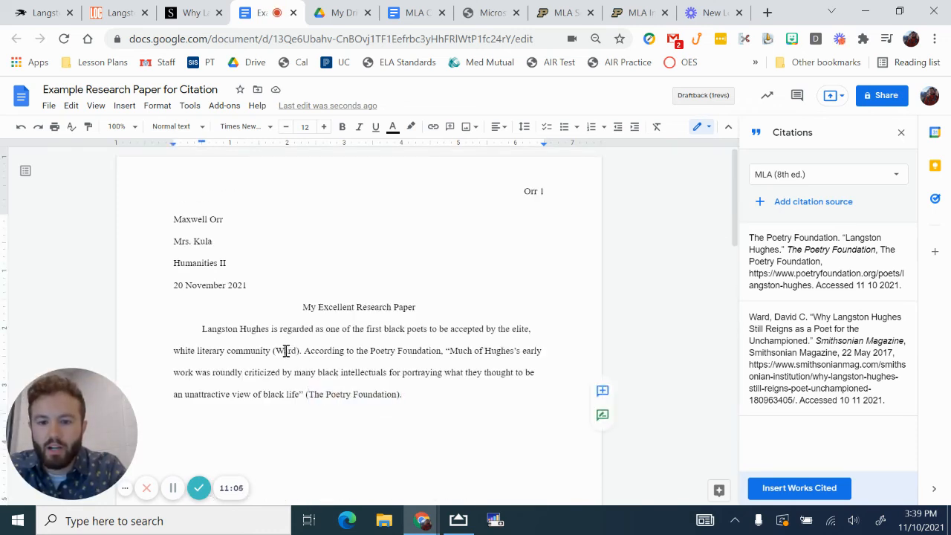
pyautogui.doubleClick(285, 351)
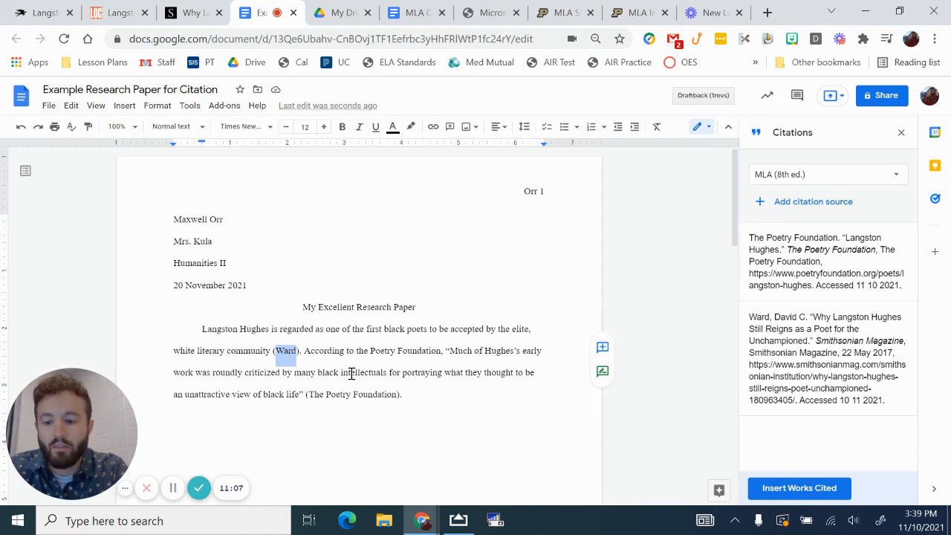
pyautogui.scroll(-10, 352, 374)
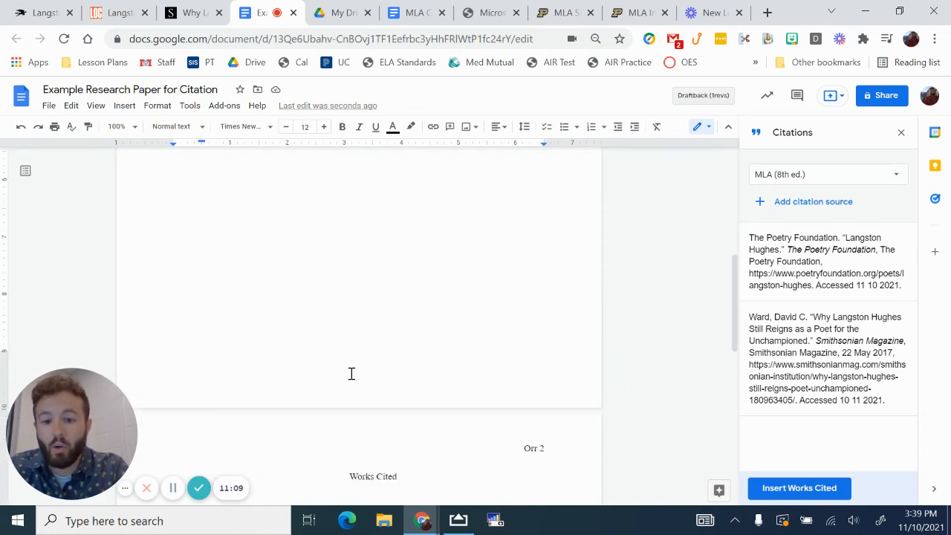
pyautogui.click(199, 267)
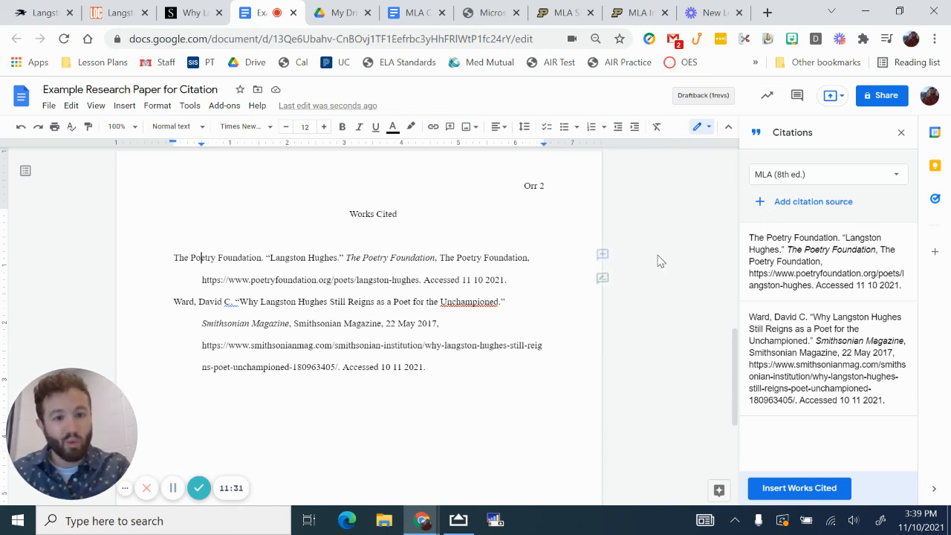
# View the source types available for a new citation source without choosing one
pyautogui.click(790, 208)
pyautogui.click(789, 188)
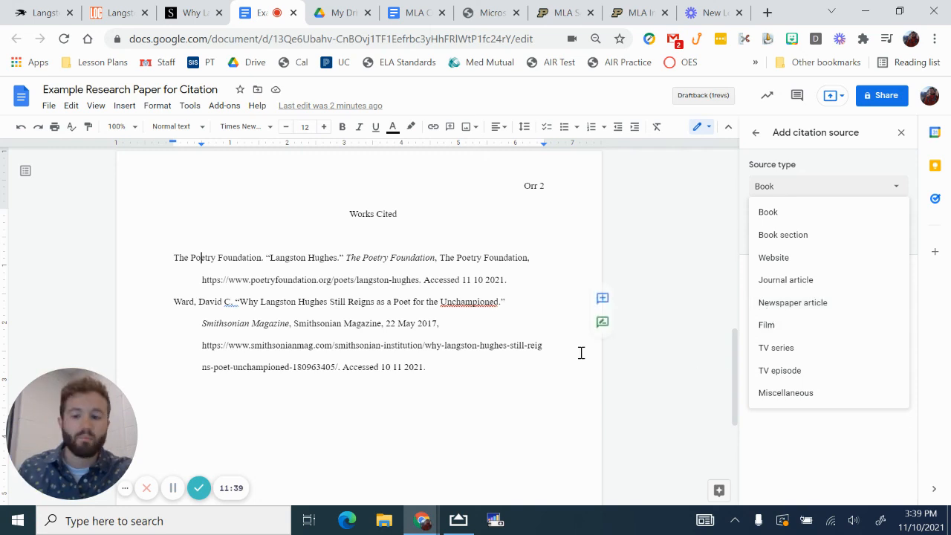
pyautogui.click(456, 366)
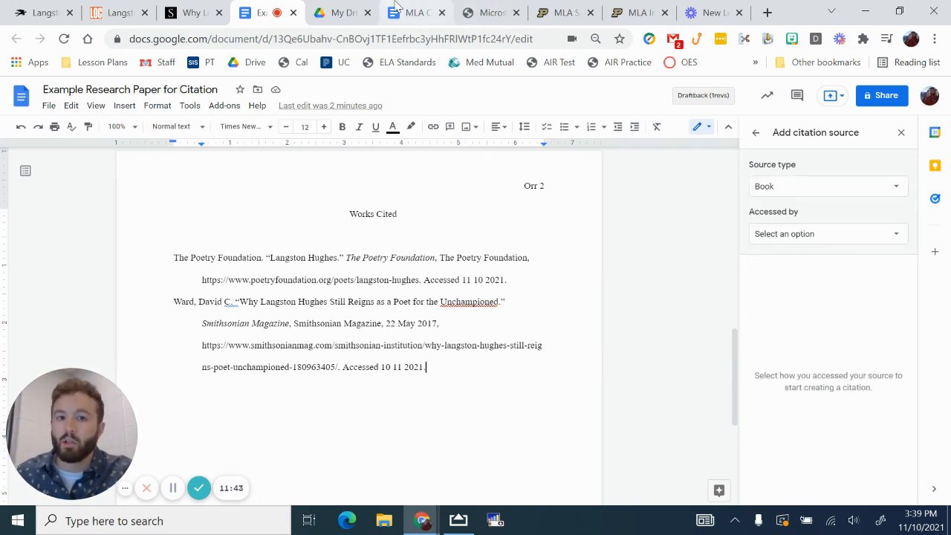
# Revisit the citation cheat sheet and the Purdue OWL sample paper page, and return to the example research paper
pyautogui.click(416, 12)
pyautogui.click(585, 8)
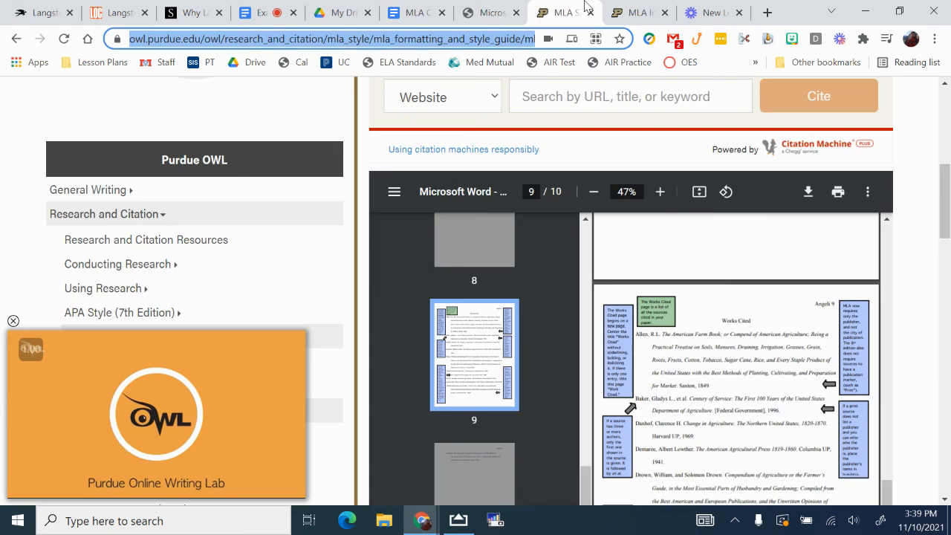
pyautogui.click(269, 13)
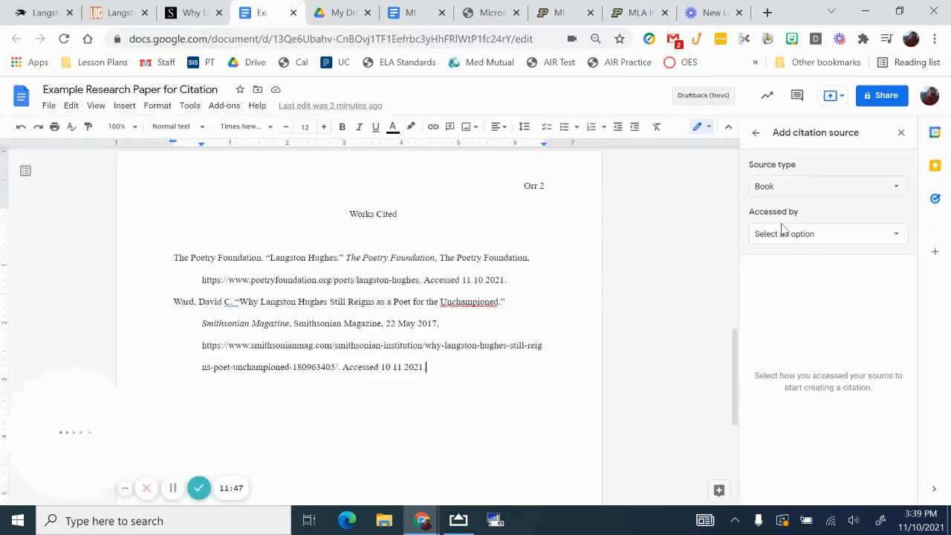